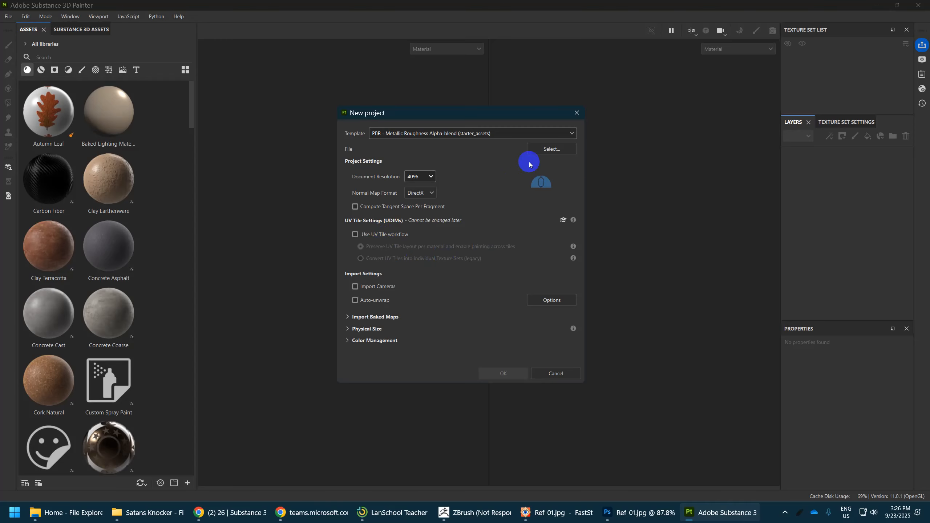
- Create the new project from the mesh file SatansKnocker_LP.fbx in the Satans Knocker folder, keeping the 4096 document resolution
{"action": "left_click", "coordinate": [556, 149]}
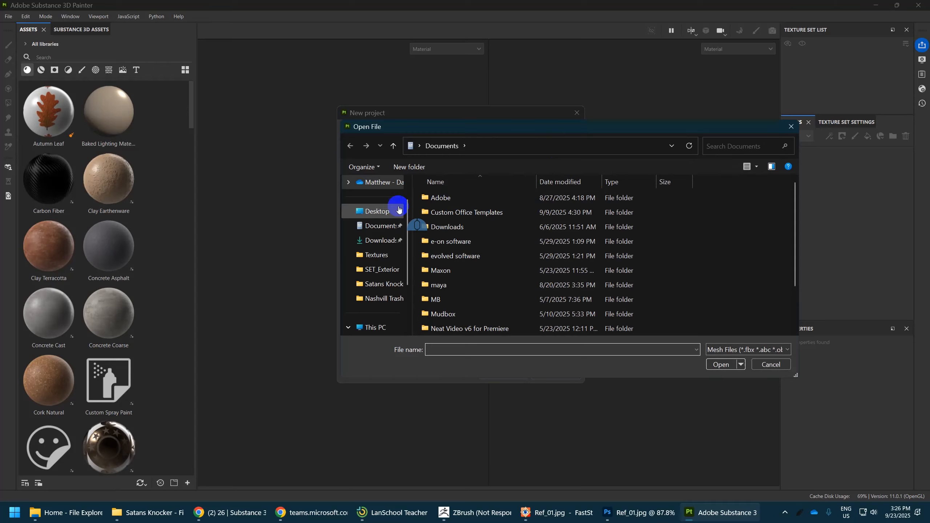
{"action": "scroll", "coordinate": [385, 237], "scroll_direction": "down", "scroll_amount": 5}
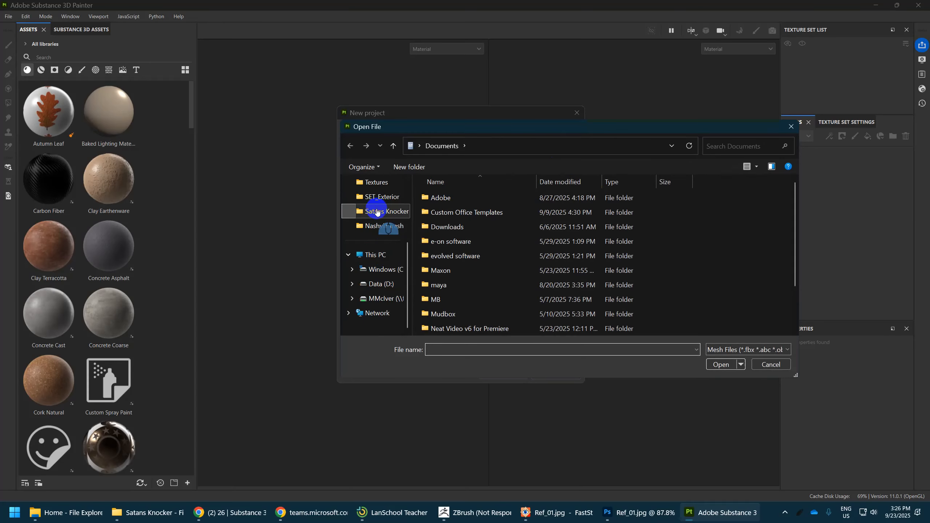
{"action": "left_click", "coordinate": [377, 212]}
{"action": "left_click", "coordinate": [475, 275]}
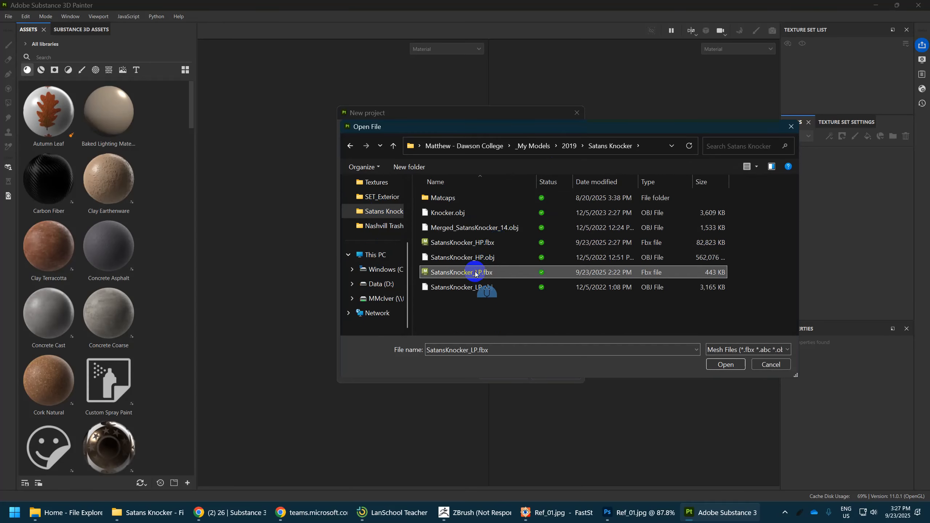
{"action": "left_click", "coordinate": [461, 287]}
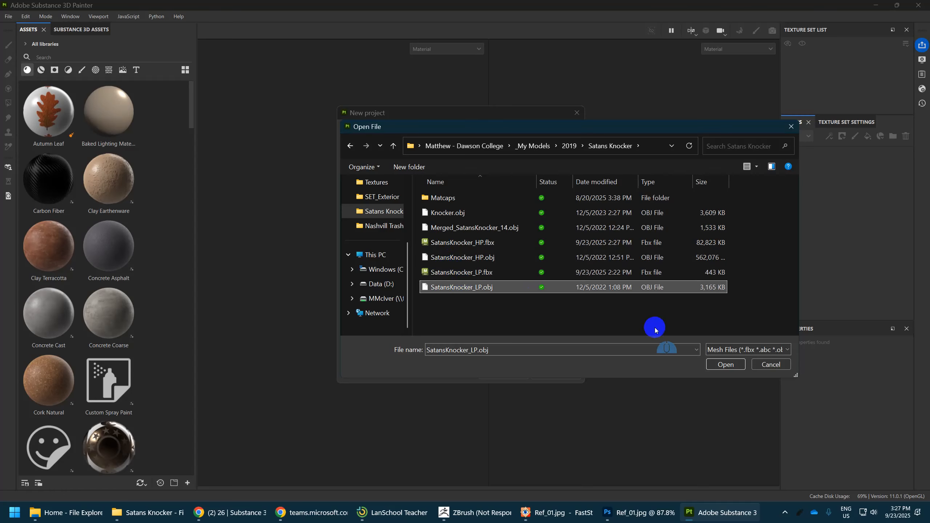
{"action": "left_click", "coordinate": [482, 272]}
{"action": "left_click", "coordinate": [740, 362]}
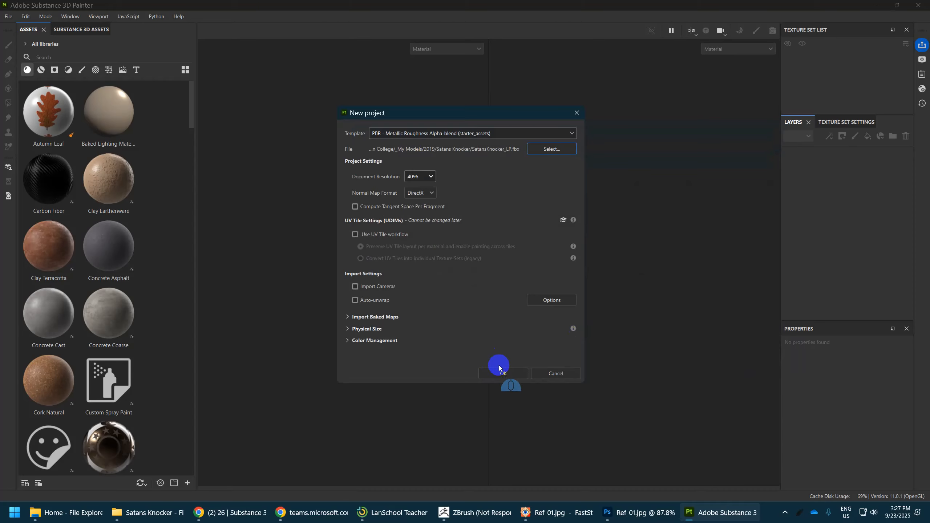
{"action": "left_click", "coordinate": [502, 373]}
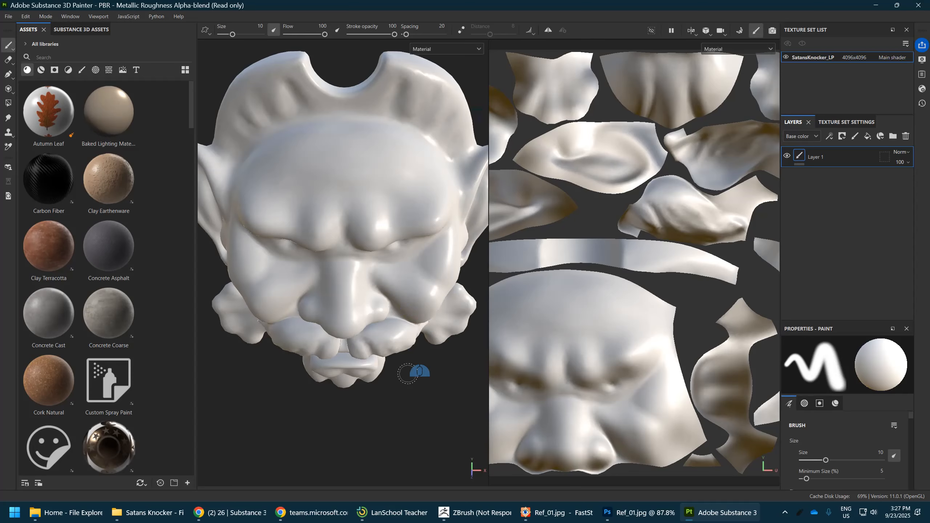
- Examine the whole imported head in the 3D view and its complete UV layout in the 2D view
{"action": "scroll", "coordinate": [409, 375], "scroll_direction": "down", "scroll_amount": 3}
{"action": "left_click_drag", "start_coordinate": [425, 373], "coordinate": [427, 329], "text": "alt"}
{"action": "scroll", "coordinate": [467, 277], "scroll_direction": "up", "scroll_amount": 3}
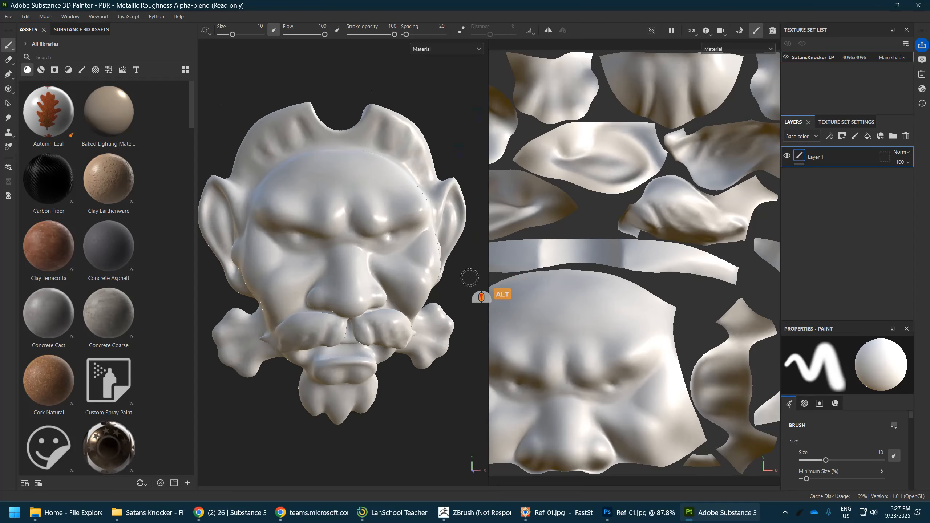
{"action": "scroll", "coordinate": [468, 277], "scroll_direction": "down", "scroll_amount": 3}
{"action": "scroll", "coordinate": [468, 277], "scroll_direction": "up", "scroll_amount": 1}
{"action": "scroll", "coordinate": [467, 277], "scroll_direction": "up", "scroll_amount": 1}
{"action": "scroll", "coordinate": [467, 277], "scroll_direction": "down", "scroll_amount": 3}
{"action": "scroll", "coordinate": [468, 277], "scroll_direction": "up", "scroll_amount": 4}
{"action": "scroll", "coordinate": [468, 277], "scroll_direction": "down", "scroll_amount": 2}
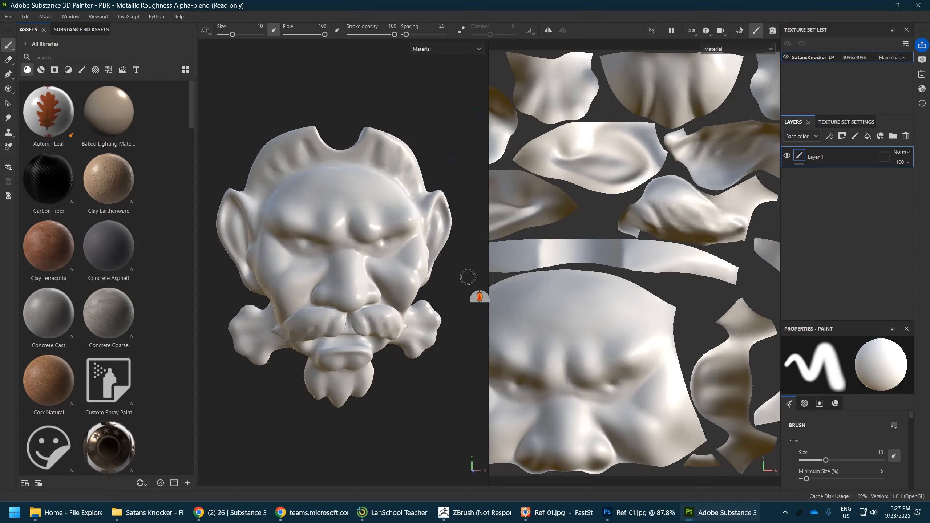
{"action": "scroll", "coordinate": [468, 277], "scroll_direction": "up", "scroll_amount": 2}
{"action": "scroll", "coordinate": [468, 277], "scroll_direction": "down", "scroll_amount": 3}
{"action": "scroll", "coordinate": [468, 277], "scroll_direction": "up", "scroll_amount": 3}
{"action": "scroll", "coordinate": [468, 277], "scroll_direction": "down", "scroll_amount": 3}
{"action": "scroll", "coordinate": [468, 277], "scroll_direction": "up", "scroll_amount": 1}
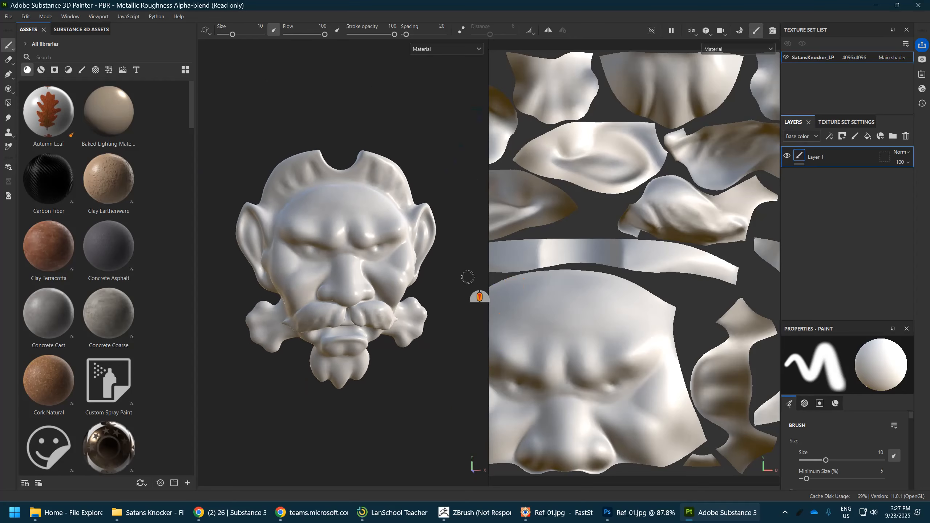
{"action": "scroll", "coordinate": [622, 265], "scroll_direction": "down", "scroll_amount": 3}
{"action": "mouse_move", "coordinate": [645, 375]}
{"action": "left_mouse_down", "text": "alt"}
{"action": "mouse_move", "coordinate": [639, 367]}
{"action": "mouse_move", "coordinate": [656, 385]}
{"action": "left_mouse_up", "text": "alt"}
{"action": "middle_click_drag", "start_coordinate": [657, 385], "coordinate": [642, 349], "text": "alt"}
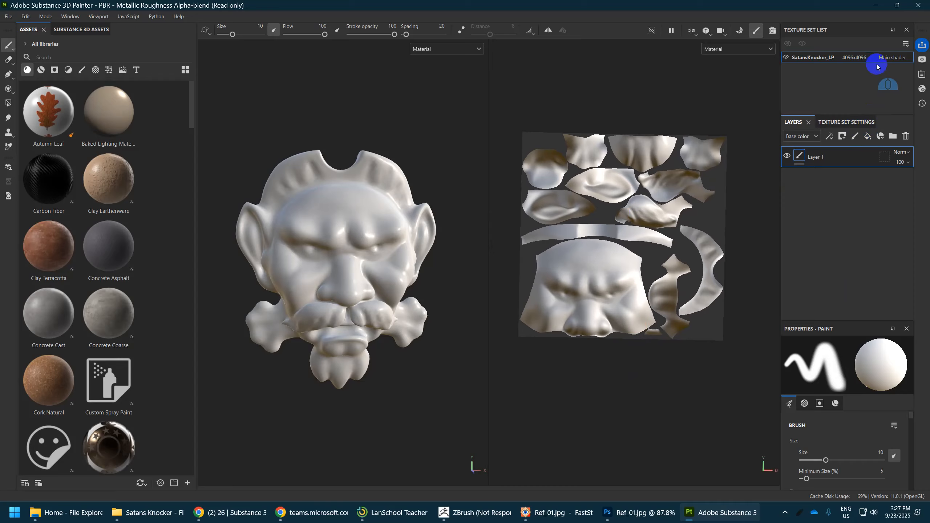
- Open the mesh map baking setup from the settings of the SatansKnocker_LP texture set
{"action": "left_click", "coordinate": [842, 122]}
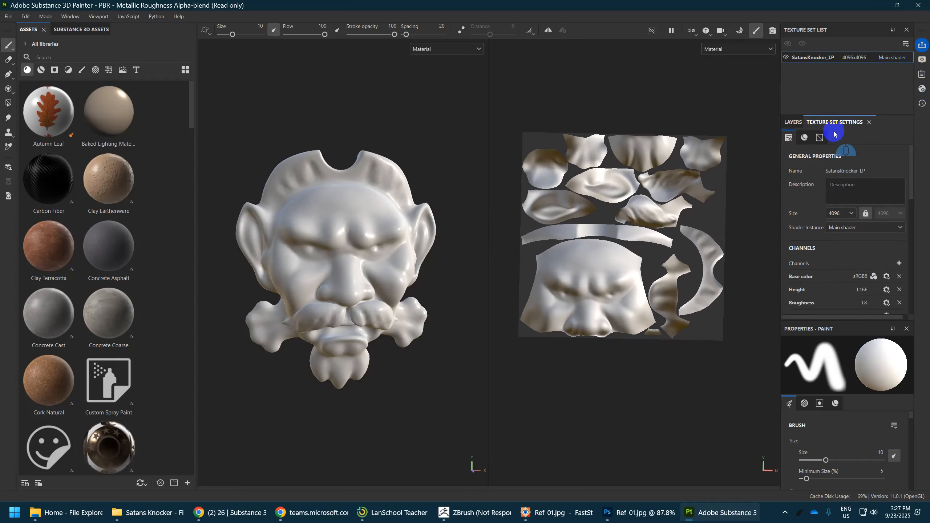
{"action": "scroll", "coordinate": [823, 243], "scroll_direction": "down", "scroll_amount": 6}
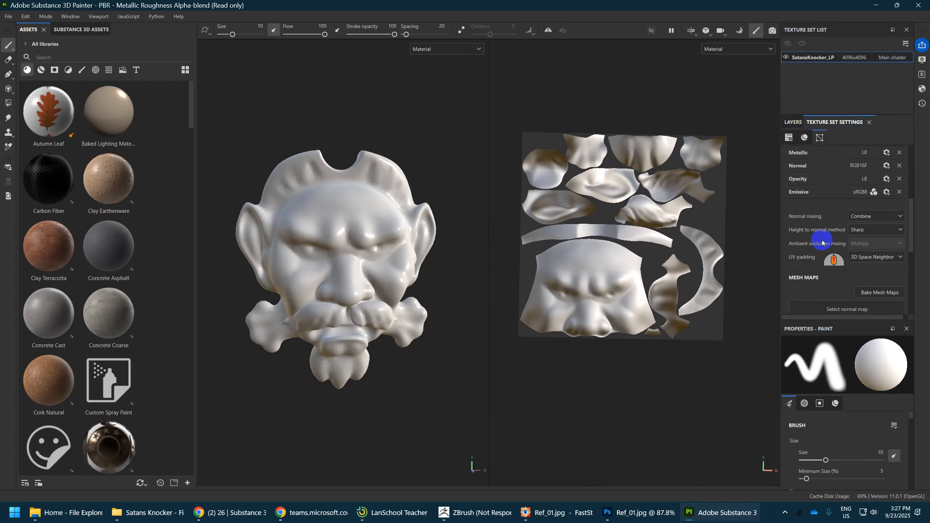
{"action": "scroll", "coordinate": [843, 208], "scroll_direction": "down", "scroll_amount": 3}
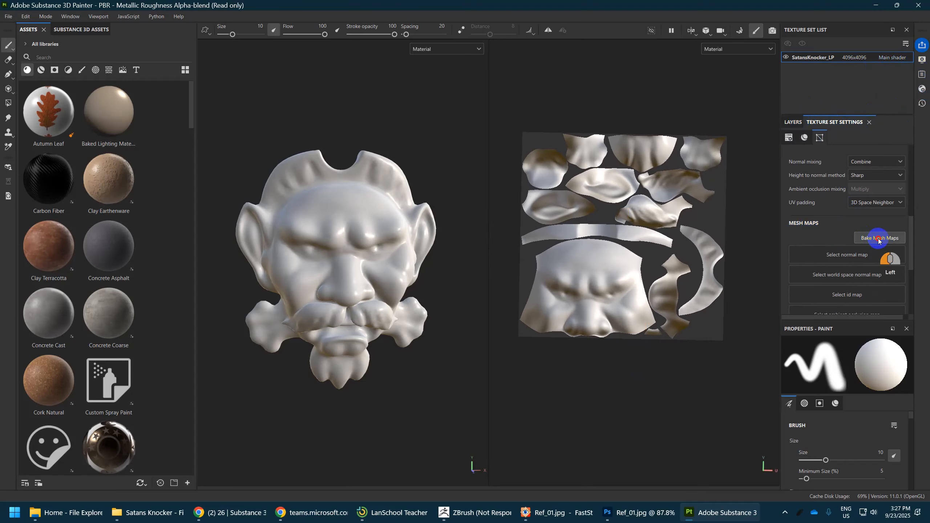
{"action": "left_click", "coordinate": [856, 241]}
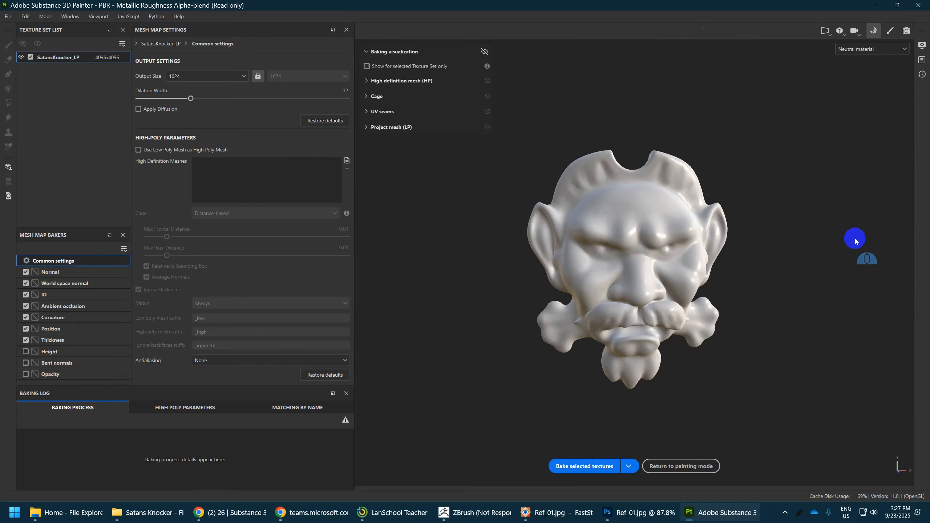
- Set the baking output size to 4096 and the dilation width to 16, and enable Apply Diffusion
{"action": "left_click", "coordinate": [220, 78]}
{"action": "left_click", "coordinate": [193, 151]}
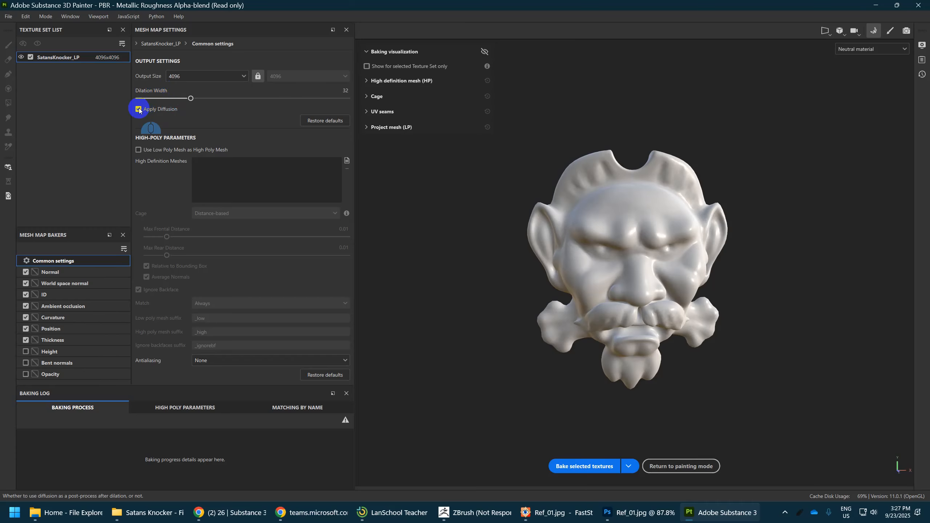
{"action": "left_click", "coordinate": [345, 90]}
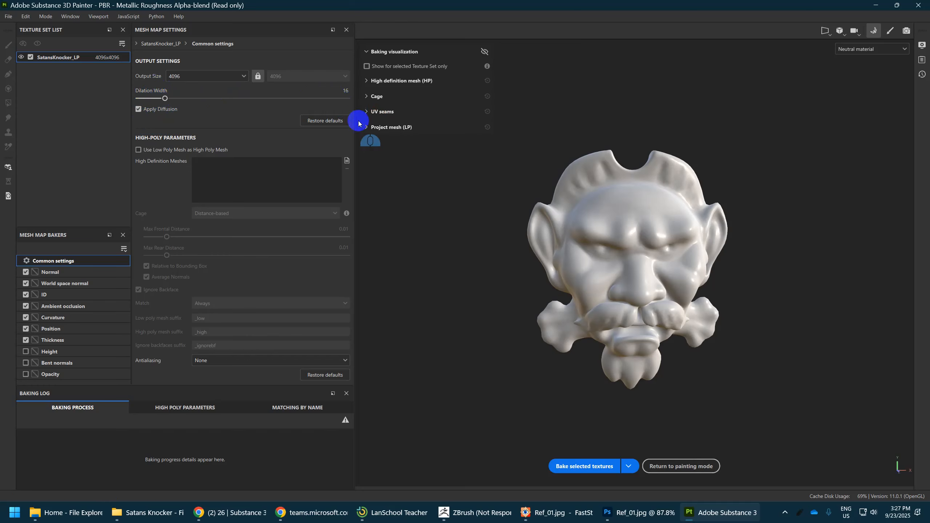
- Load SatansKnocker_HP.fbx as the high definition mesh for the bake
{"action": "left_click", "coordinate": [347, 160]}
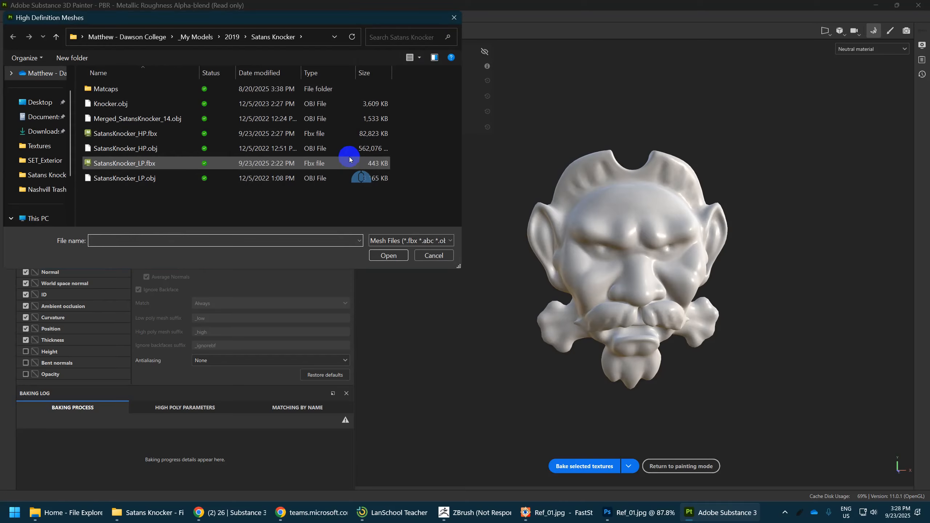
{"action": "double_click", "coordinate": [153, 135]}
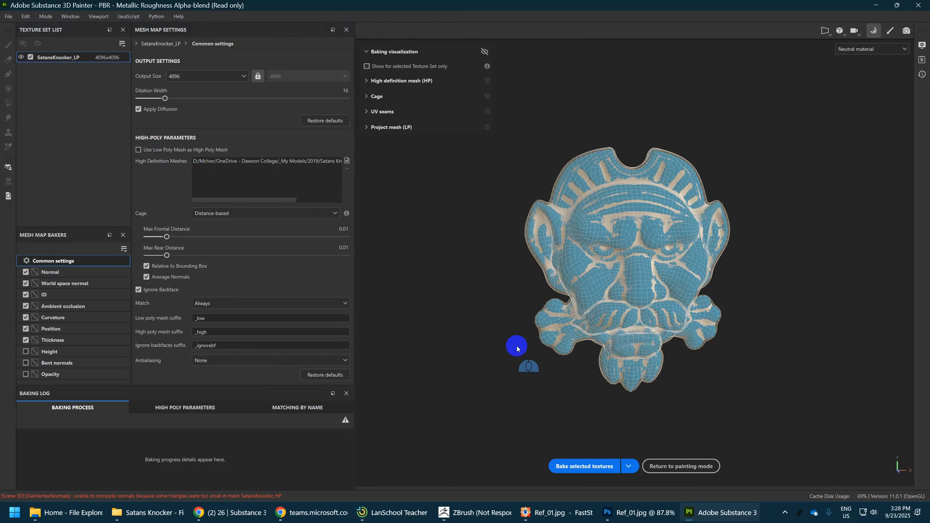
- Inspect from the front and the side how the baking cage encloses the high-poly head
{"action": "scroll", "coordinate": [506, 335], "scroll_direction": "up", "scroll_amount": 1}
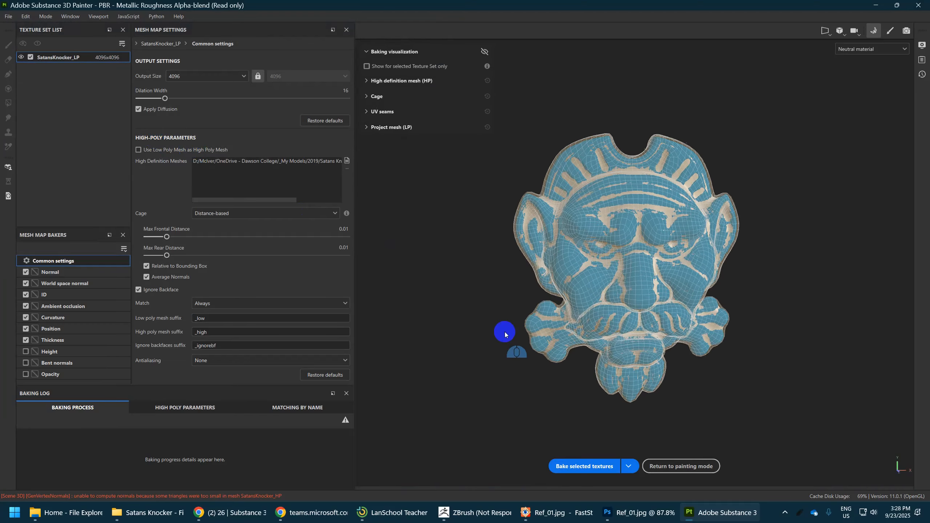
{"action": "left_click_drag", "start_coordinate": [498, 339], "coordinate": [514, 316], "text": "alt"}
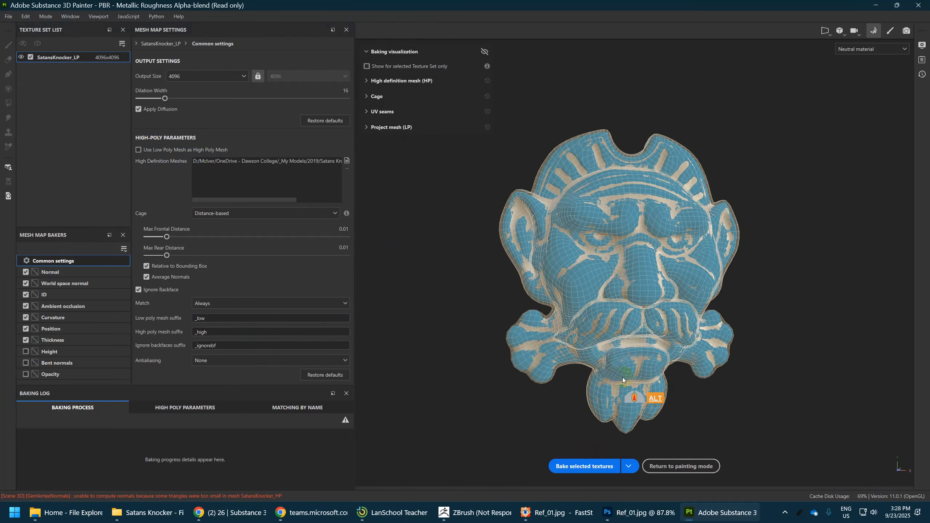
{"action": "left_click_drag", "start_coordinate": [622, 378], "coordinate": [738, 387], "text": "alt"}
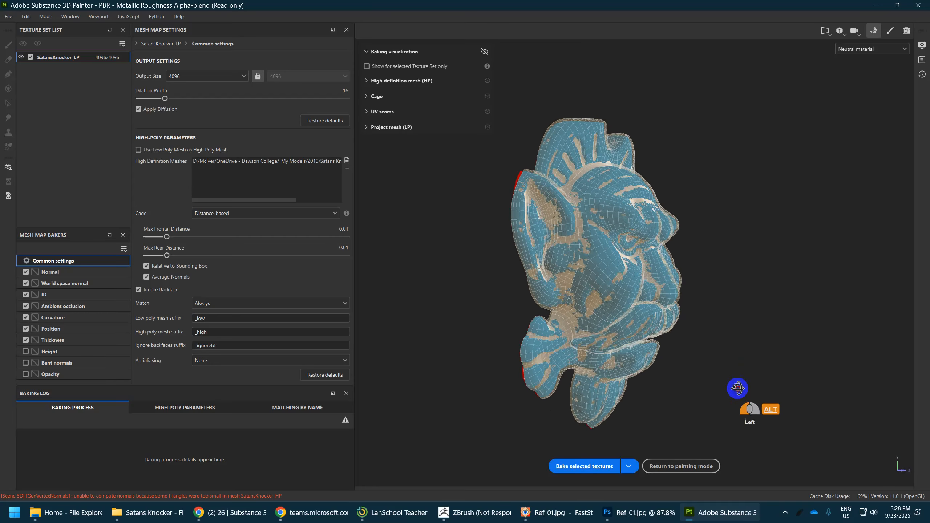
{"action": "right_click_drag", "start_coordinate": [738, 388], "coordinate": [698, 443], "text": "alt"}
{"action": "left_click_drag", "start_coordinate": [531, 336], "coordinate": [494, 270], "text": "alt"}
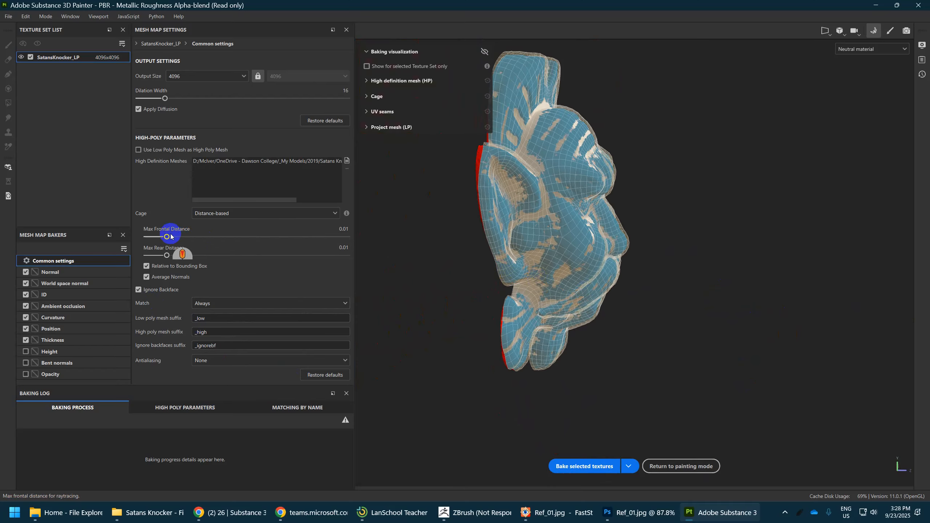
- Try a Max Frontal Distance of 0.0115 for the cage and undo the change
{"action": "left_click_drag", "start_coordinate": [167, 236], "coordinate": [169, 237]}
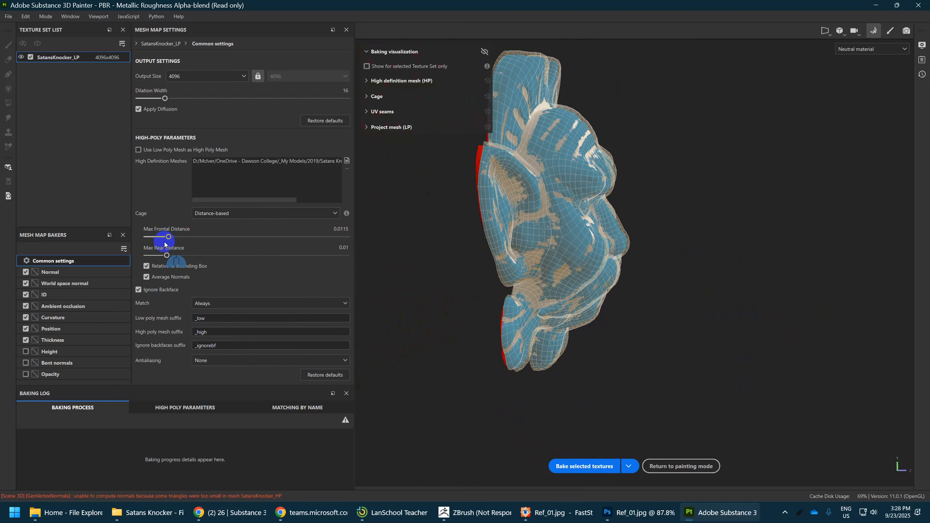
{"action": "left_click", "coordinate": [167, 255]}
{"action": "key", "text": "ctrl+z"}
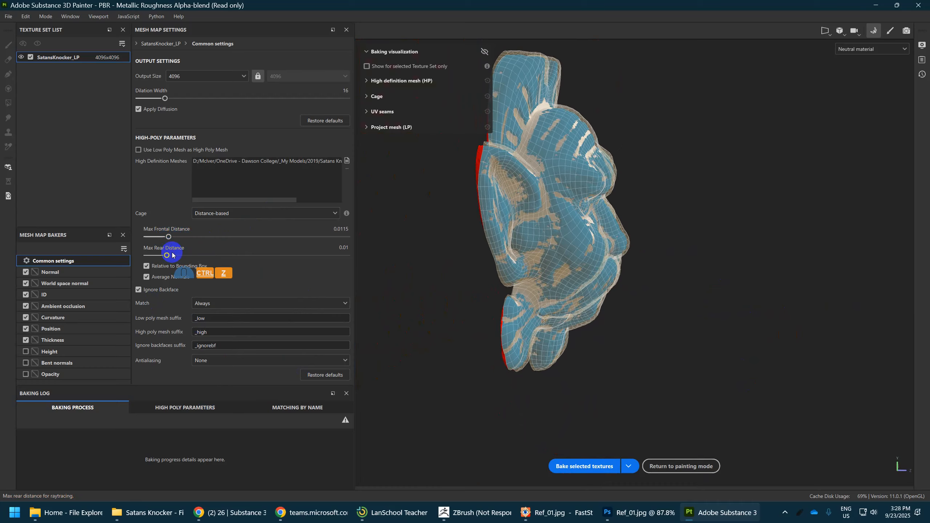
{"action": "left_click", "coordinate": [168, 237]}
{"action": "key", "text": "ctrl+z"}
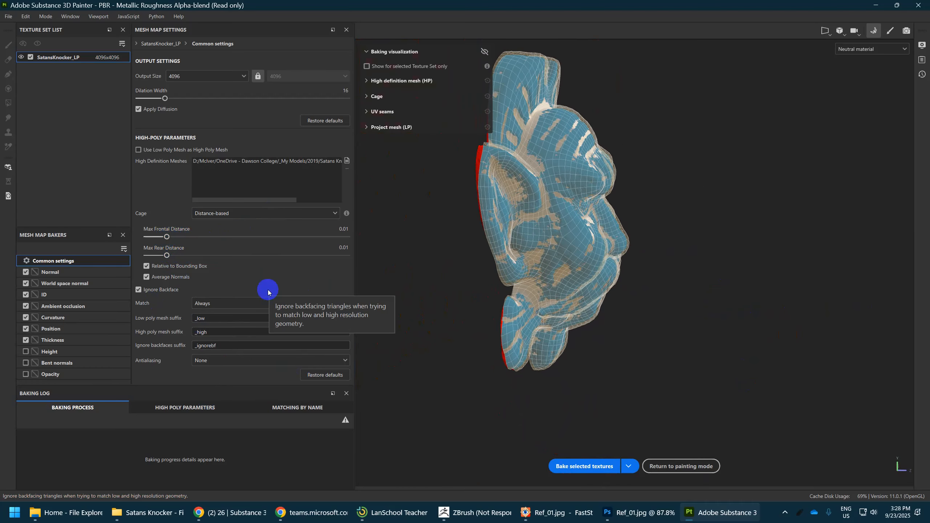
- Bake the selected mesh maps from Normal through Thickness with the common settings, and return to painting mode
{"action": "left_click", "coordinate": [63, 272]}
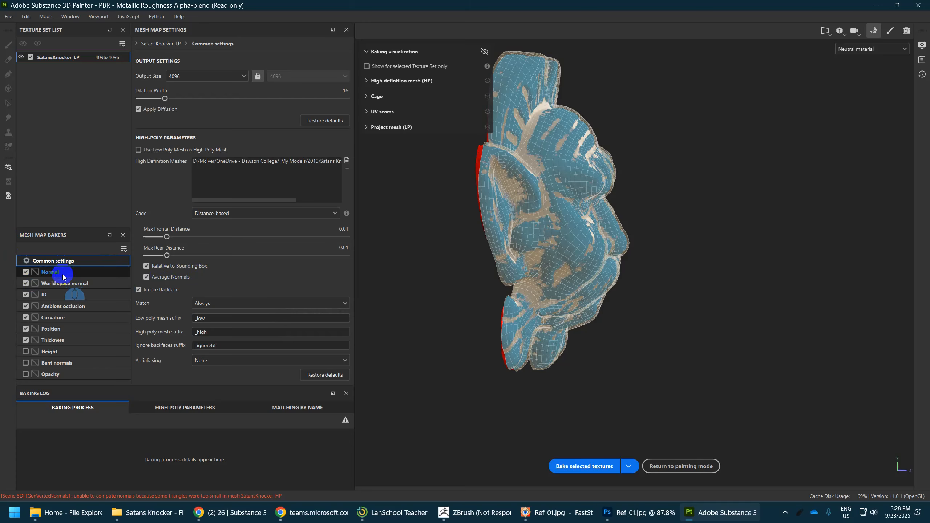
{"action": "left_click", "coordinate": [49, 298]}
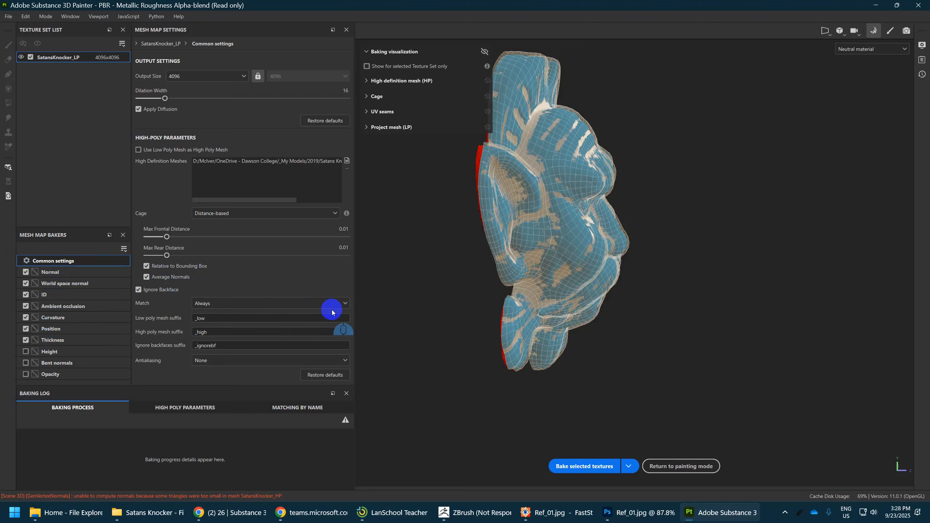
{"action": "left_click", "coordinate": [577, 466]}
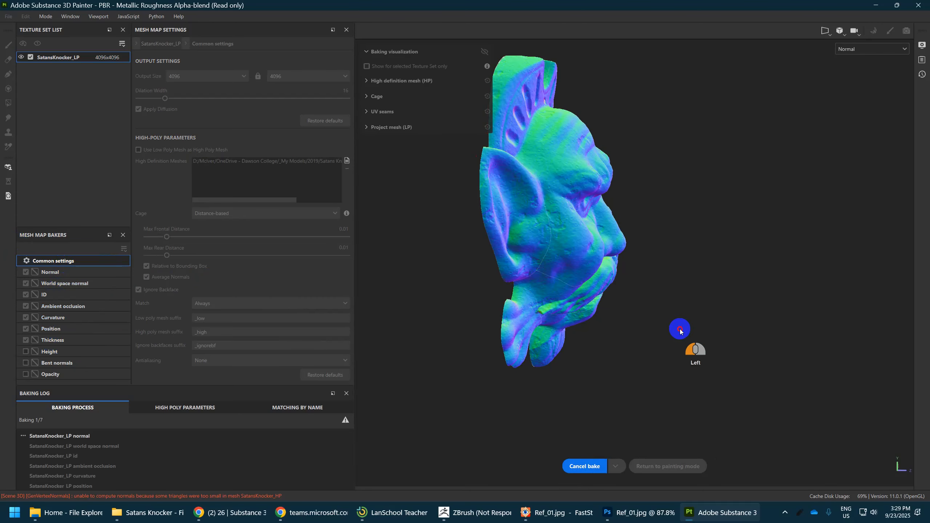
{"action": "key", "text": "alt"}
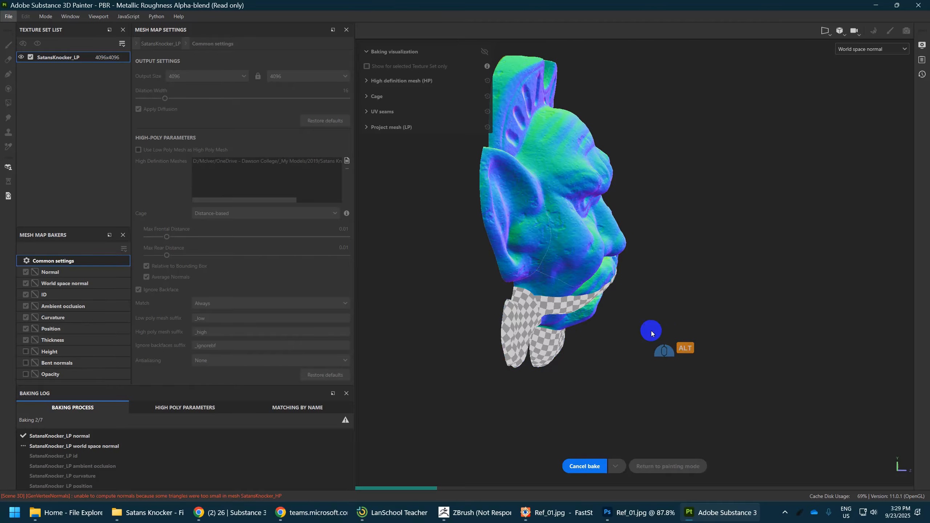
{"action": "left_click_drag", "start_coordinate": [652, 331], "coordinate": [571, 344], "text": "alt"}
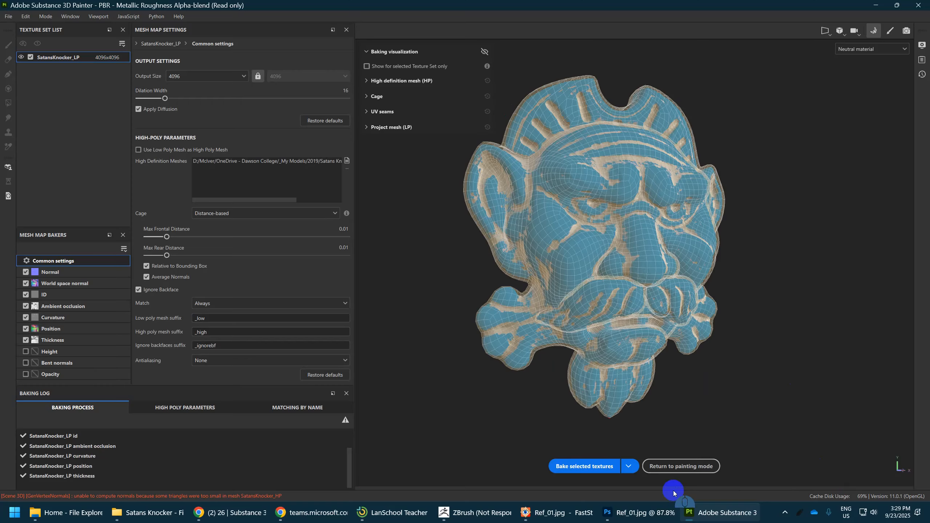
{"action": "left_click", "coordinate": [680, 468]}
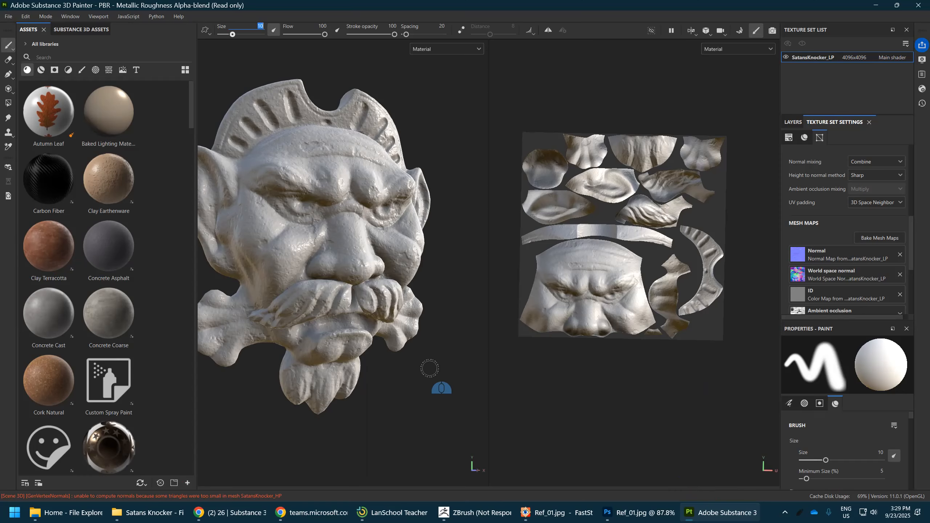
- Inspect the baked surface detail on the head from both sides in the 3D view
{"action": "mouse_move", "coordinate": [432, 381]}
{"action": "left_mouse_down", "text": "alt"}
{"action": "mouse_move", "coordinate": [417, 399]}
{"action": "mouse_move", "coordinate": [393, 389]}
{"action": "mouse_move", "coordinate": [397, 381]}
{"action": "mouse_move", "coordinate": [416, 385]}
{"action": "left_mouse_up", "text": "alt"}
{"action": "mouse_move", "coordinate": [415, 384]}
{"action": "right_mouse_down", "text": "alt"}
{"action": "mouse_move", "coordinate": [444, 398]}
{"action": "mouse_move", "coordinate": [423, 381]}
{"action": "right_mouse_up", "text": "alt"}
{"action": "left_click_drag", "start_coordinate": [423, 382], "coordinate": [400, 383], "text": "alt"}
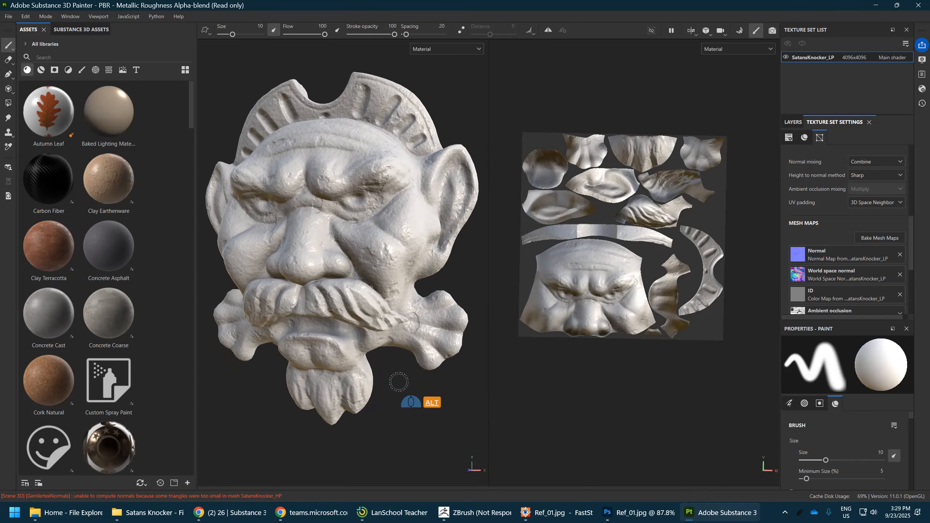
- Switch to FastStone Image Viewer and examine the door knocker in the reference photo Ref_01.jpg
{"action": "mouse_move", "coordinate": [713, 517]}
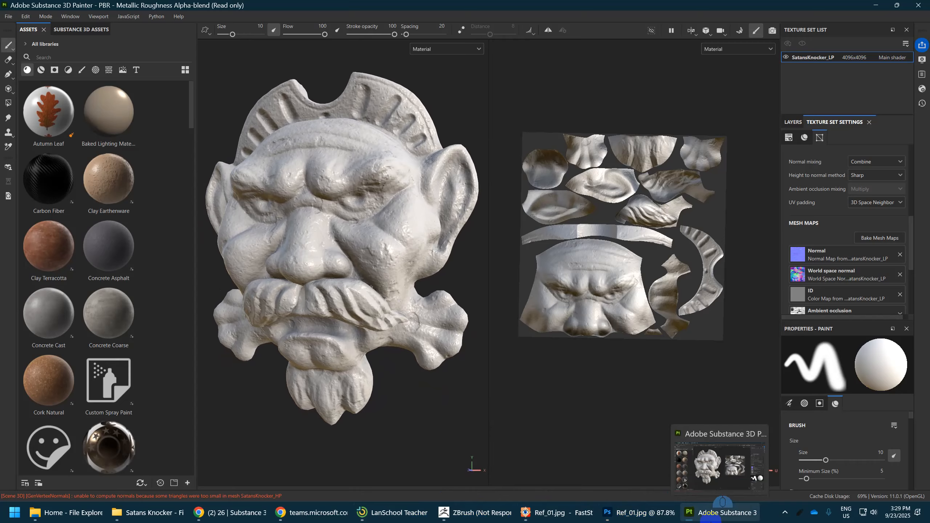
{"action": "left_click", "coordinate": [545, 519]}
{"action": "left_click", "coordinate": [495, 236]}
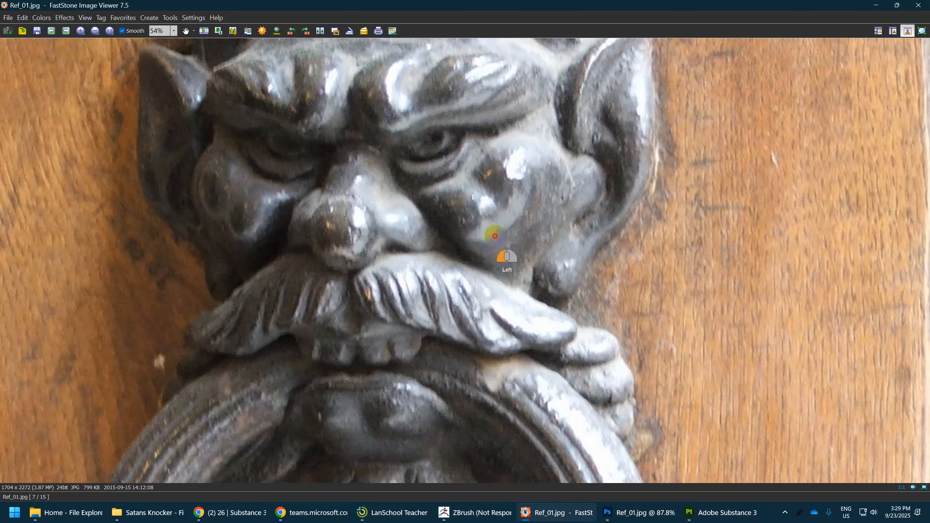
{"action": "left_click_drag", "start_coordinate": [495, 236], "coordinate": [519, 325]}
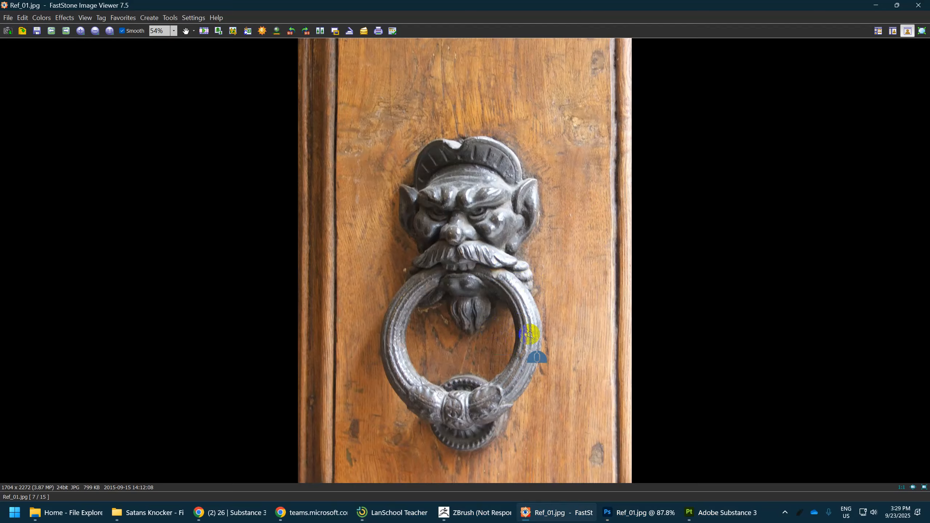
- Switch to Adobe Substance 3D Painter, search the materials for "coppe", and clear the search
{"action": "left_click", "coordinate": [698, 517]}
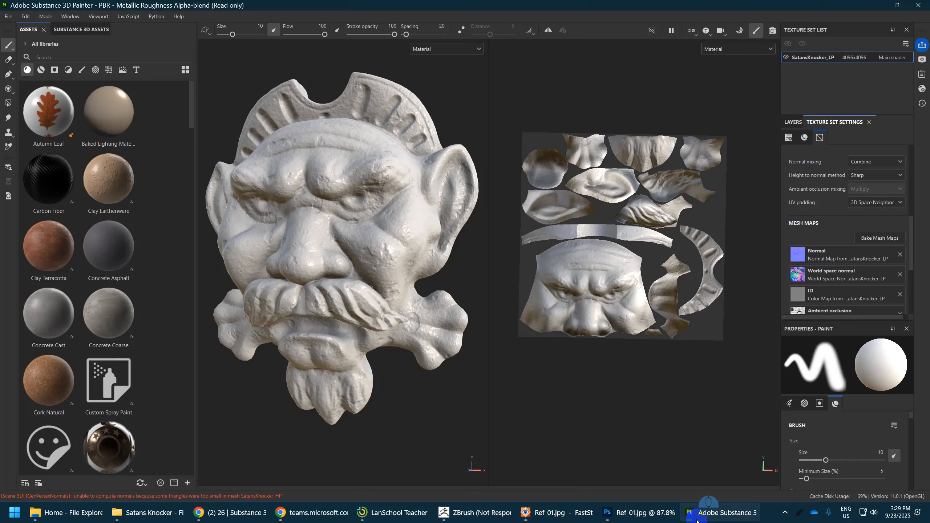
{"action": "left_click", "coordinate": [103, 58]}
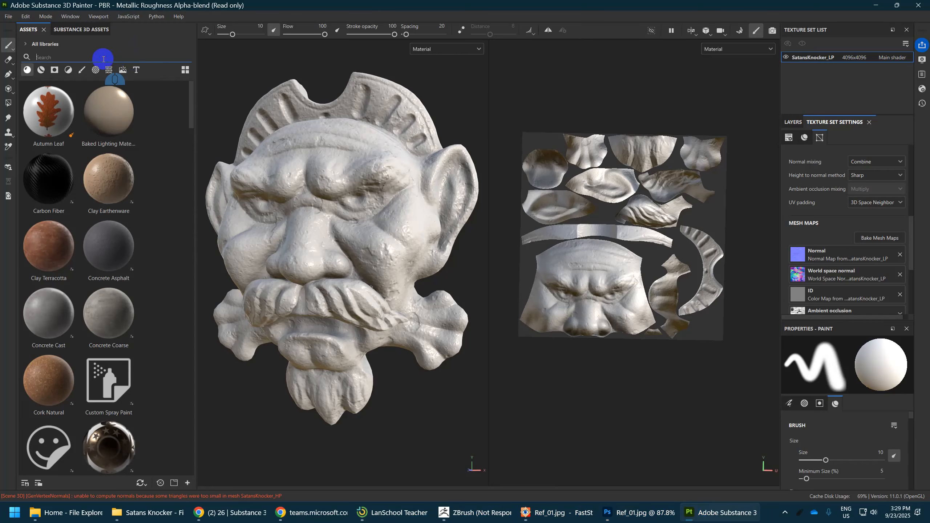
{"action": "type", "text": "cop"}
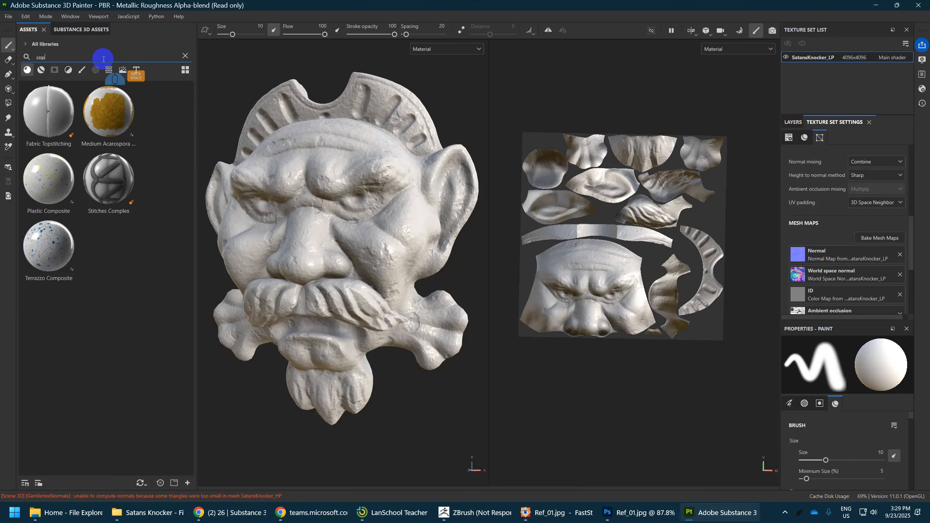
{"action": "type", "text": "pe"}
{"action": "key", "text": "BackSpace"}
{"action": "key", "text": "BackSpace"}
{"action": "key", "text": "BackSpace"}
{"action": "key", "text": "BackSpace"}
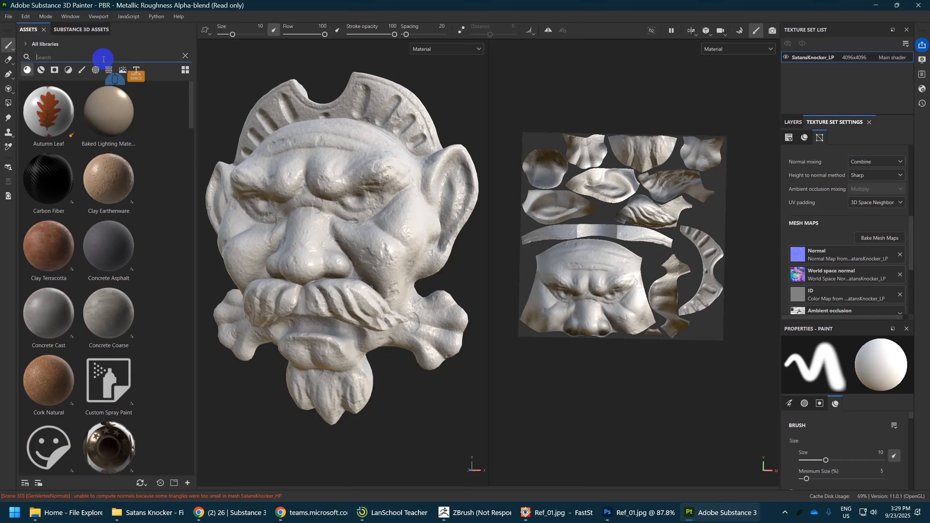
- Search the smart materials for "metal" and apply Iron Old to the head model
{"action": "type", "text": "metal"}
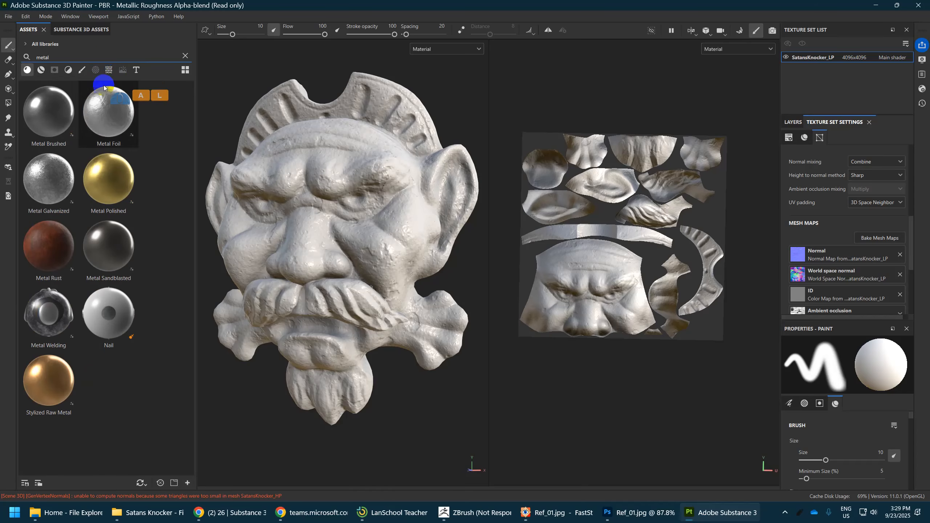
{"action": "left_click", "coordinate": [44, 71]}
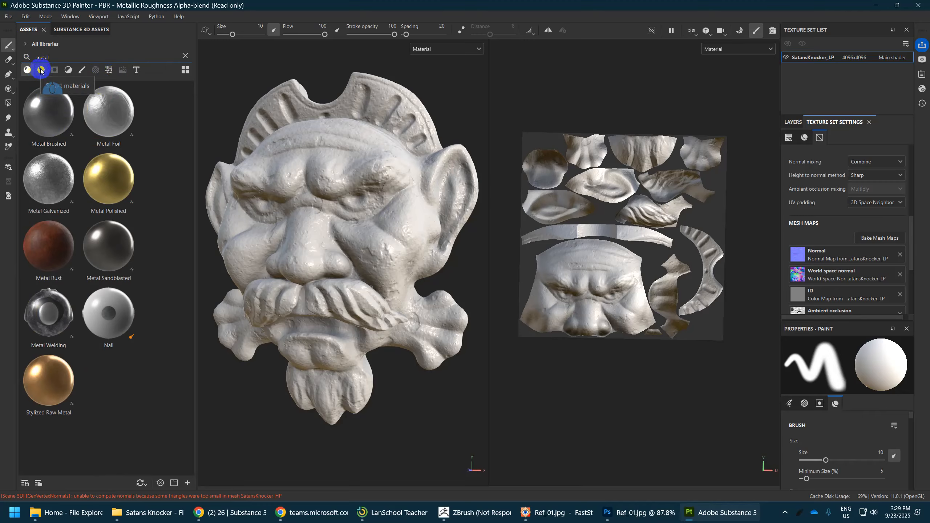
{"action": "left_click", "coordinate": [41, 70]}
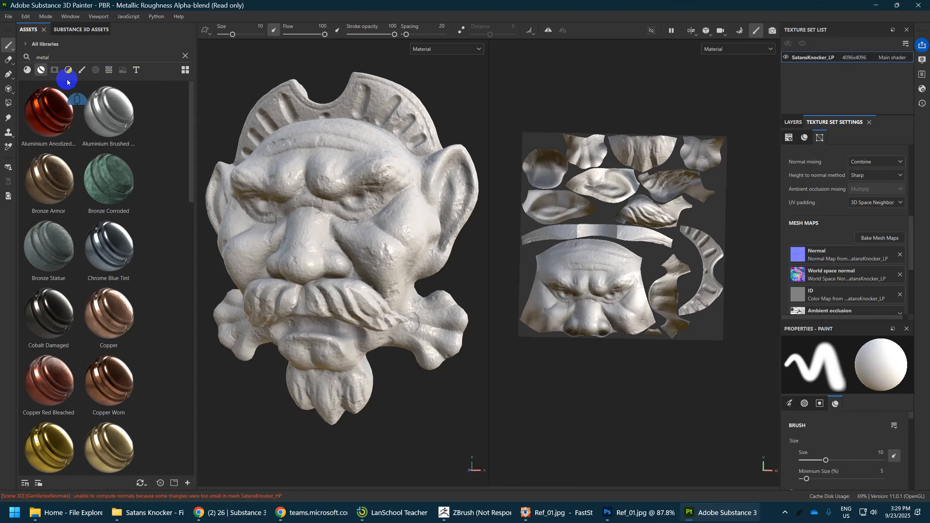
{"action": "scroll", "coordinate": [121, 351], "scroll_direction": "down", "scroll_amount": 3}
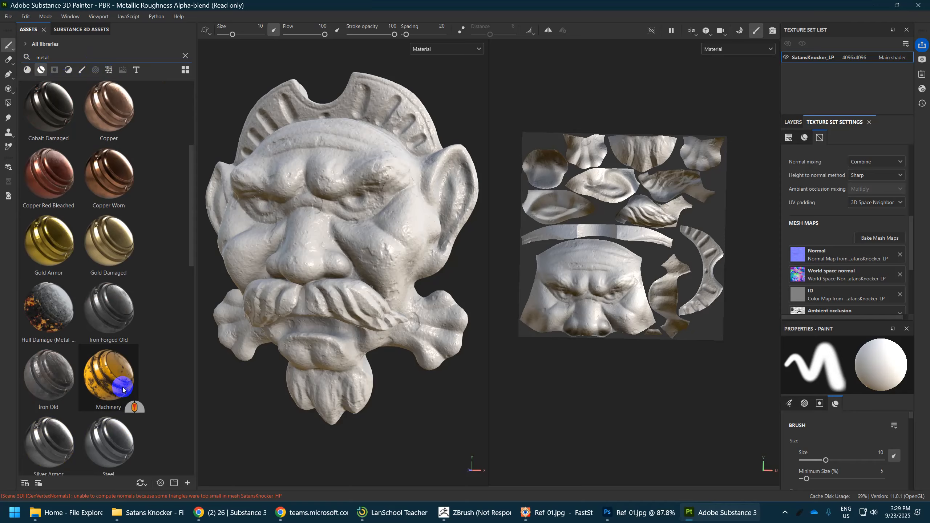
{"action": "left_click", "coordinate": [116, 318]}
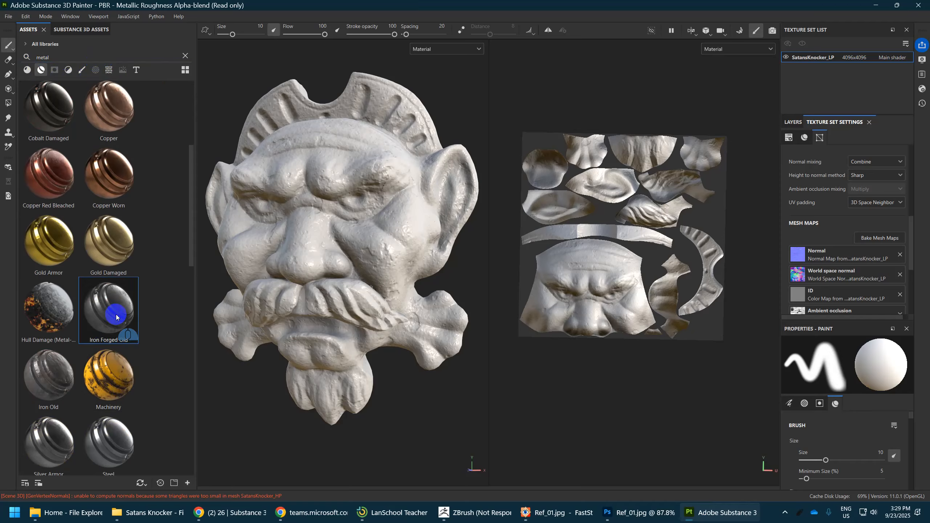
{"action": "mouse_move", "coordinate": [48, 378]}
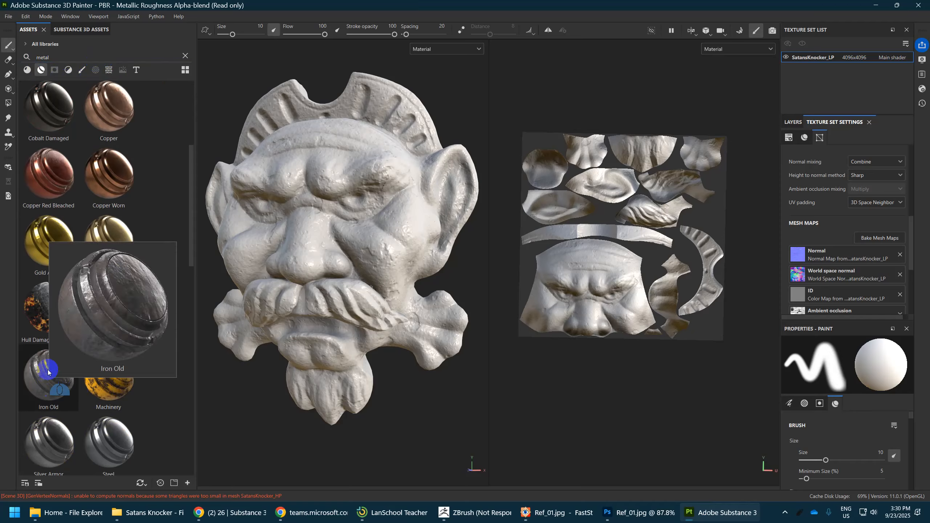
{"action": "left_click_drag", "start_coordinate": [48, 378], "coordinate": [409, 253]}
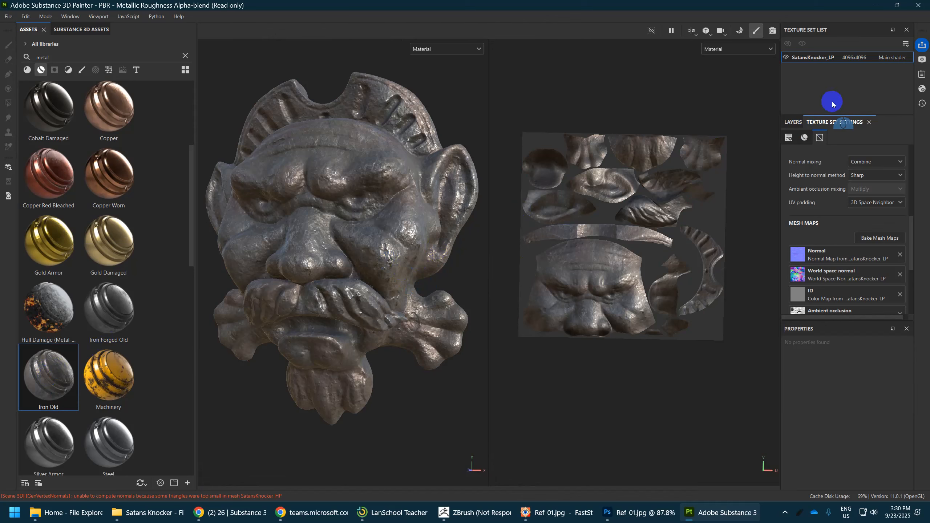
- Cut the empty Layer 1 from the layer stack, leaving only the Iron Old folder
{"action": "left_click", "coordinate": [793, 123]}
{"action": "left_click", "coordinate": [809, 179]}
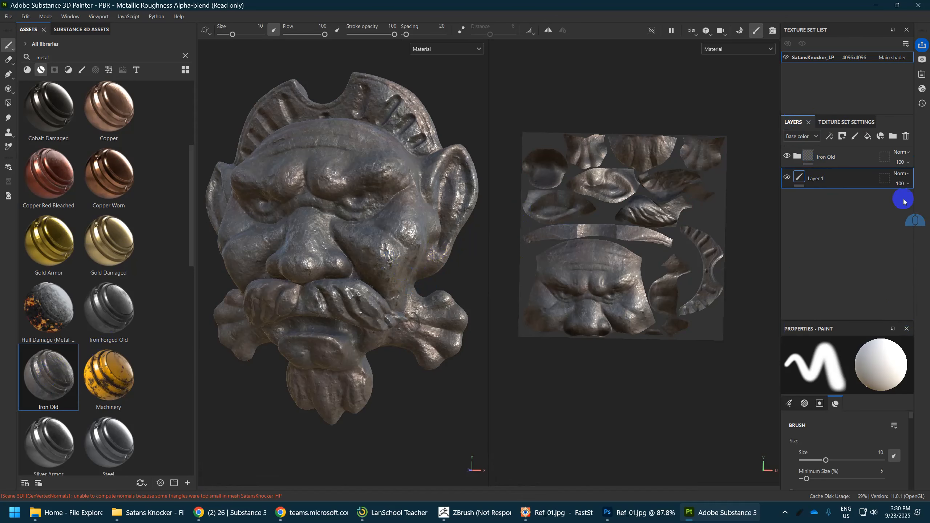
{"action": "left_click", "coordinate": [786, 177]}
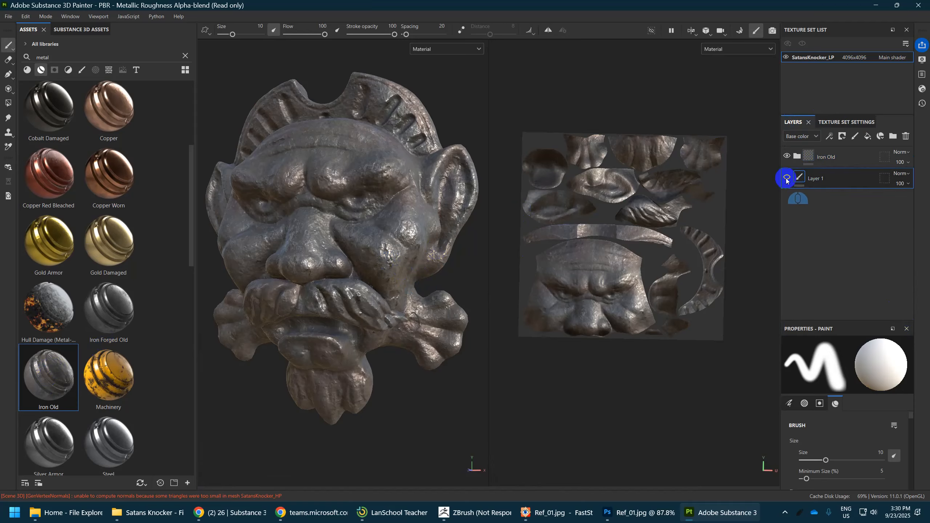
{"action": "right_click", "coordinate": [823, 182]}
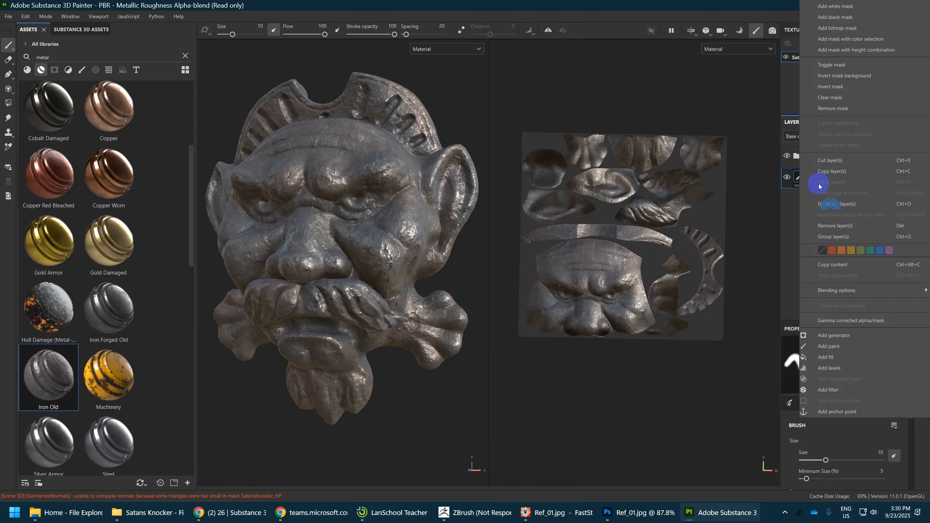
{"action": "left_click", "coordinate": [820, 160]}
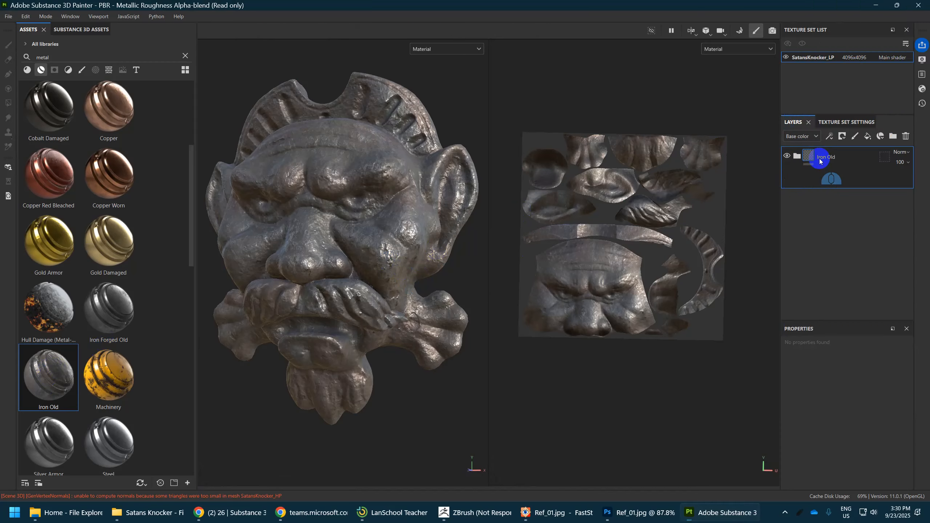
- Expand the Iron Old folder and toggle the visibility of its Edges and Iron layers to examine each one's contribution
{"action": "left_click", "coordinate": [798, 157]}
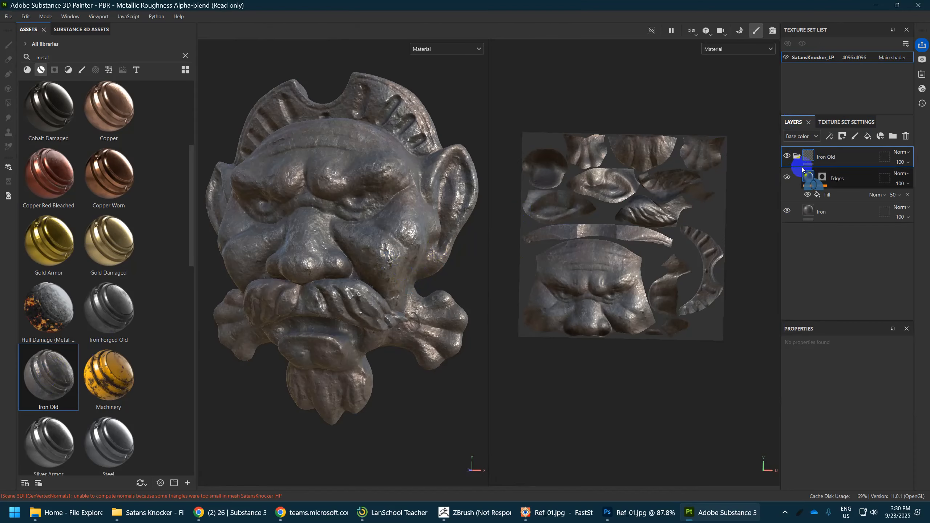
{"action": "left_click", "coordinate": [787, 177]}
{"action": "left_click", "coordinate": [787, 177]}
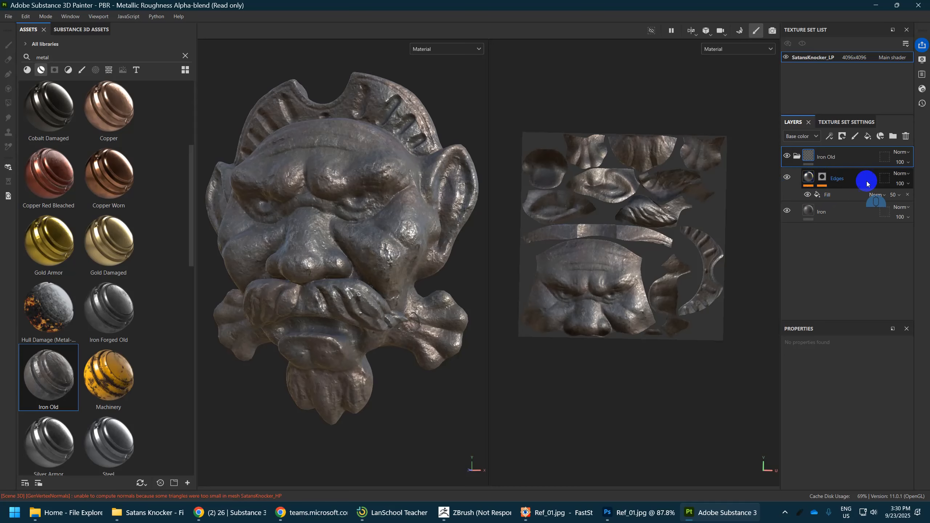
{"action": "left_click", "coordinate": [787, 211]}
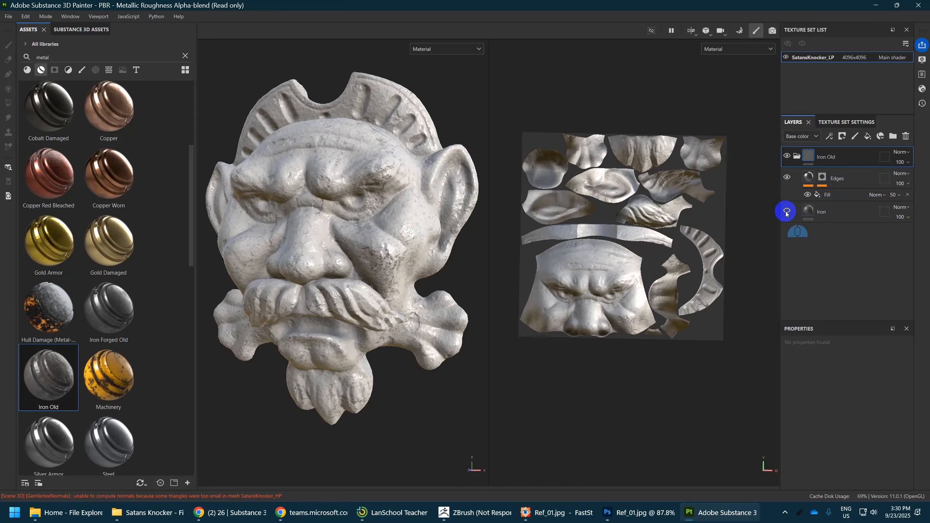
{"action": "left_click", "coordinate": [787, 211]}
{"action": "left_click", "coordinate": [787, 177]}
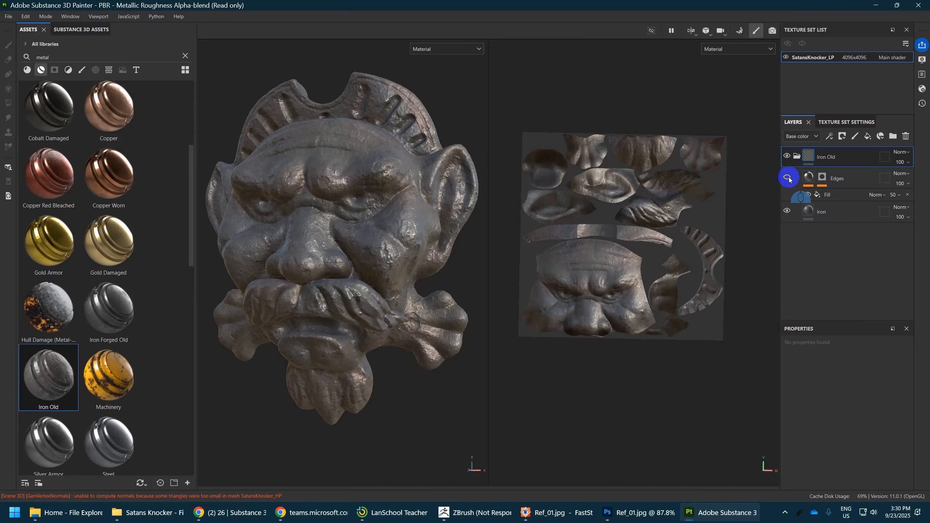
{"action": "left_click", "coordinate": [788, 177]}
- Add a fill effect to the Iron Old folder
{"action": "right_click", "coordinate": [833, 159]}
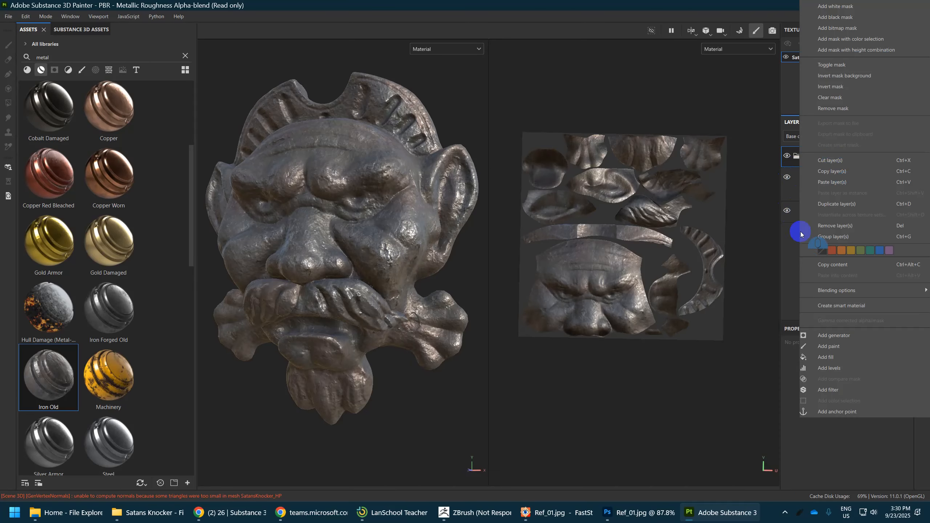
{"action": "left_click", "coordinate": [787, 252]}
{"action": "left_click", "coordinate": [832, 161]}
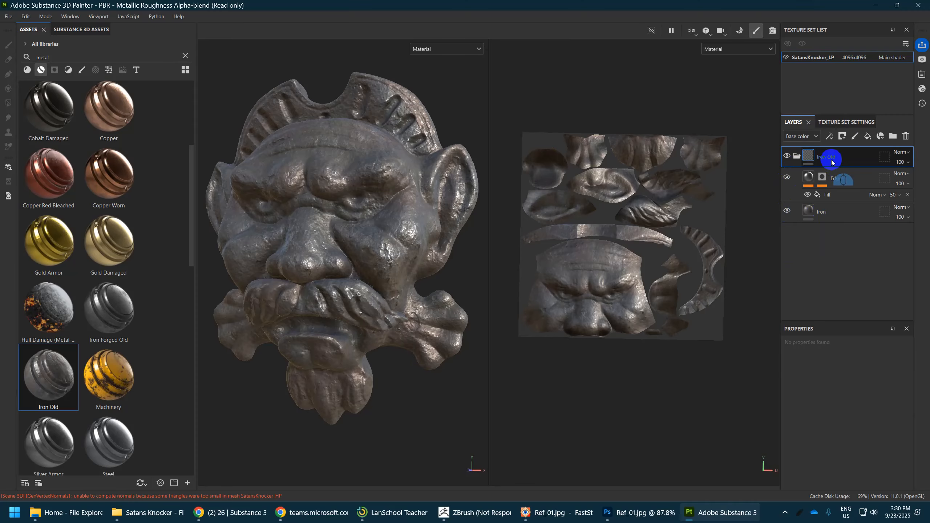
{"action": "right_click", "coordinate": [832, 161]}
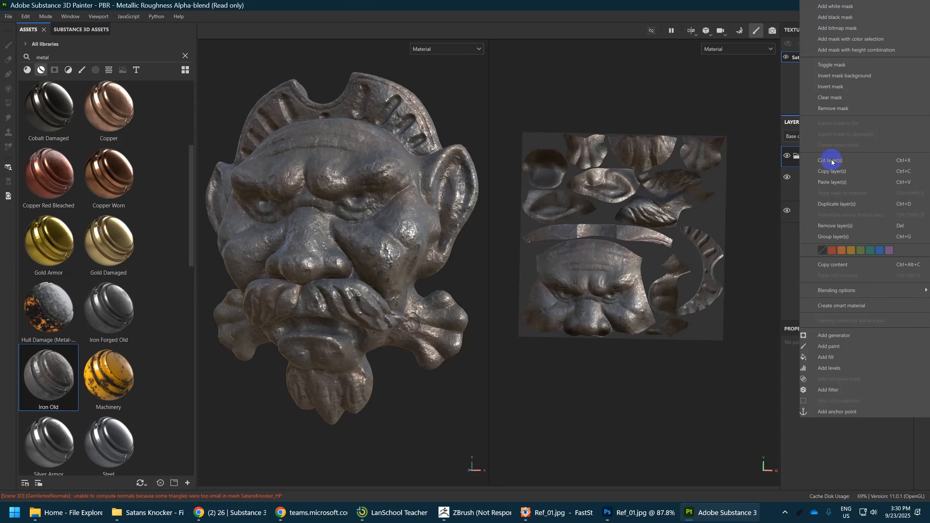
{"action": "left_click", "coordinate": [842, 359]}
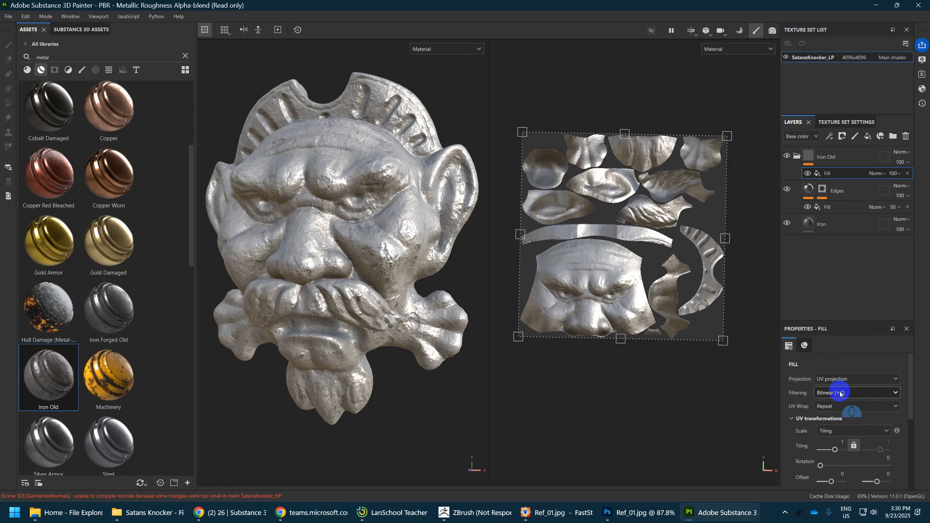
- Set the new fill's base color to the dark brownish grey 564D4D
{"action": "scroll", "coordinate": [840, 394], "scroll_direction": "down", "scroll_amount": 5}
{"action": "left_click_drag", "start_coordinate": [848, 317], "coordinate": [849, 254]}
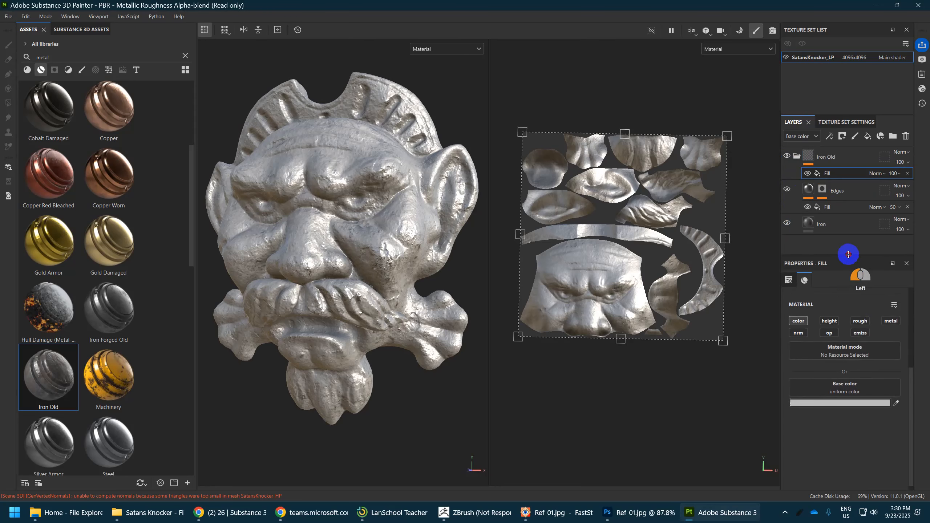
{"action": "left_click", "coordinate": [841, 403]}
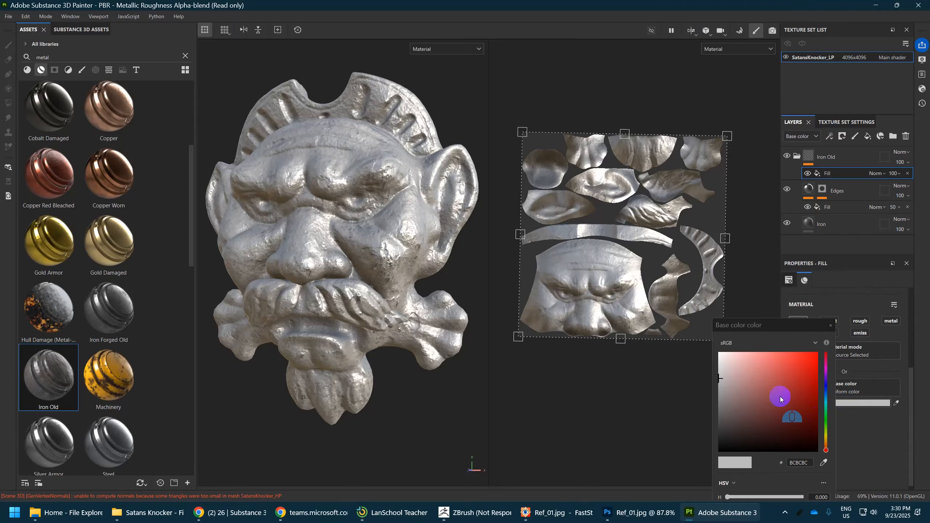
{"action": "left_click", "coordinate": [740, 407]}
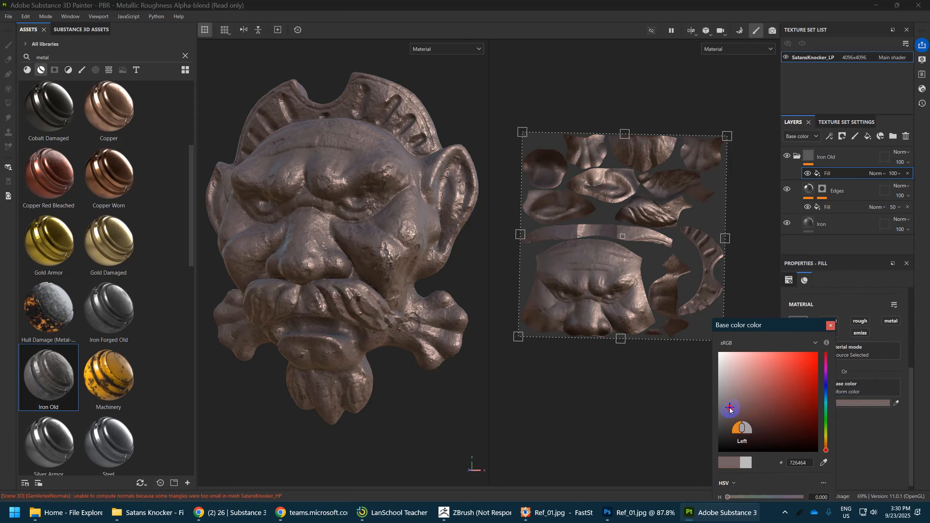
{"action": "left_click_drag", "start_coordinate": [731, 409], "coordinate": [734, 413]}
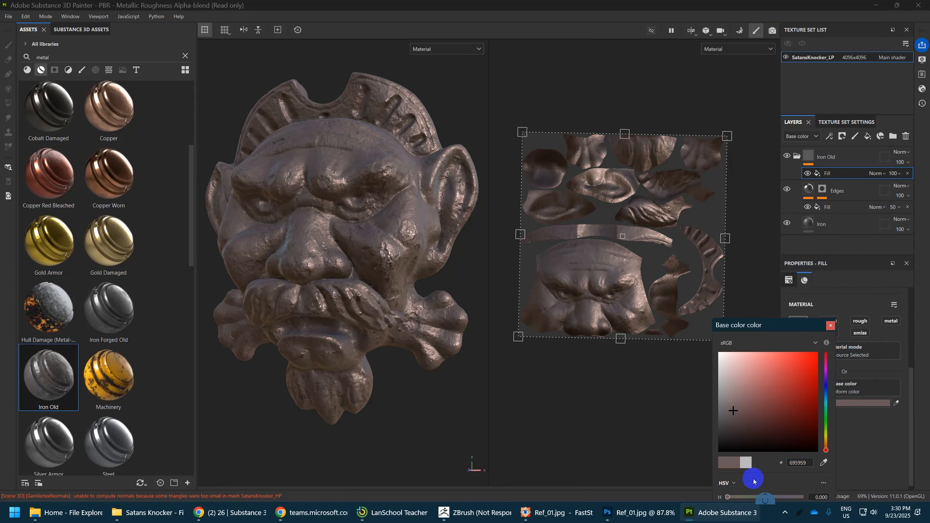
{"action": "left_click_drag", "start_coordinate": [769, 324], "coordinate": [792, 262]}
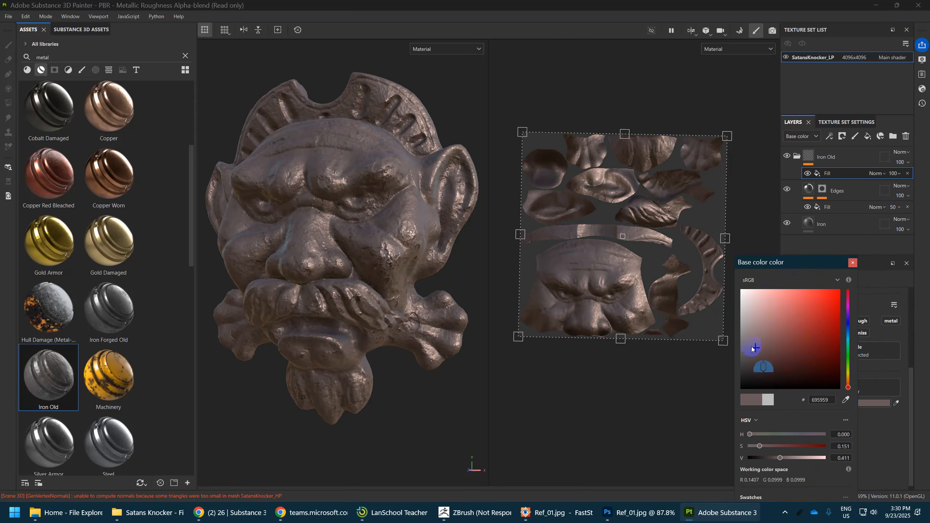
{"action": "left_click_drag", "start_coordinate": [753, 349], "coordinate": [753, 357]}
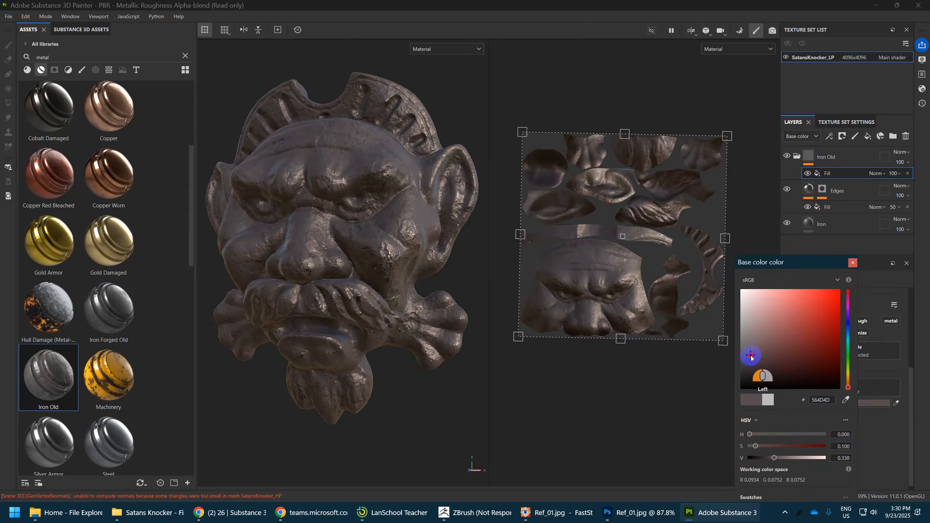
- Compare with the knocker in the reference photo Ref_01.jpg and darken the fill's base color to 4D4545
{"action": "key", "text": "alt+Tab"}
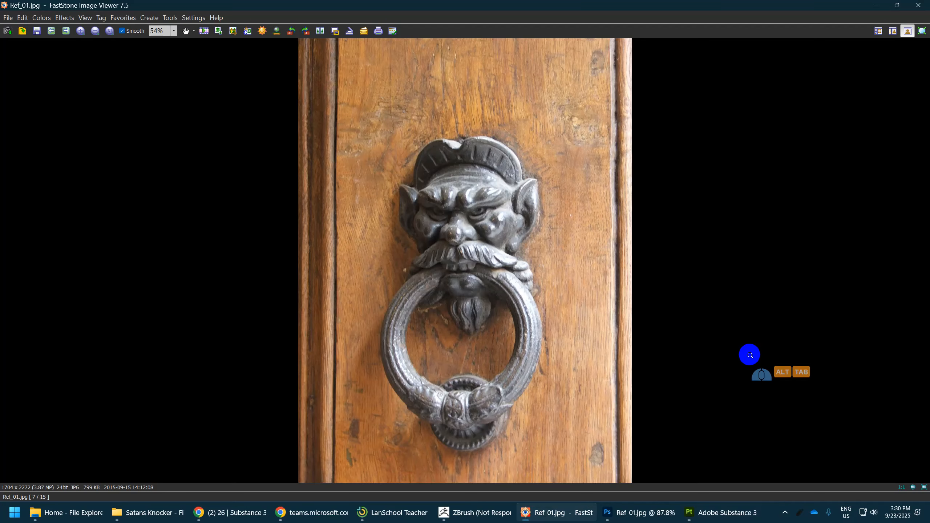
{"action": "key", "text": "alt+Tab"}
{"action": "key", "text": "alt+Tab"}
{"action": "key", "text": "alt+Tab"}
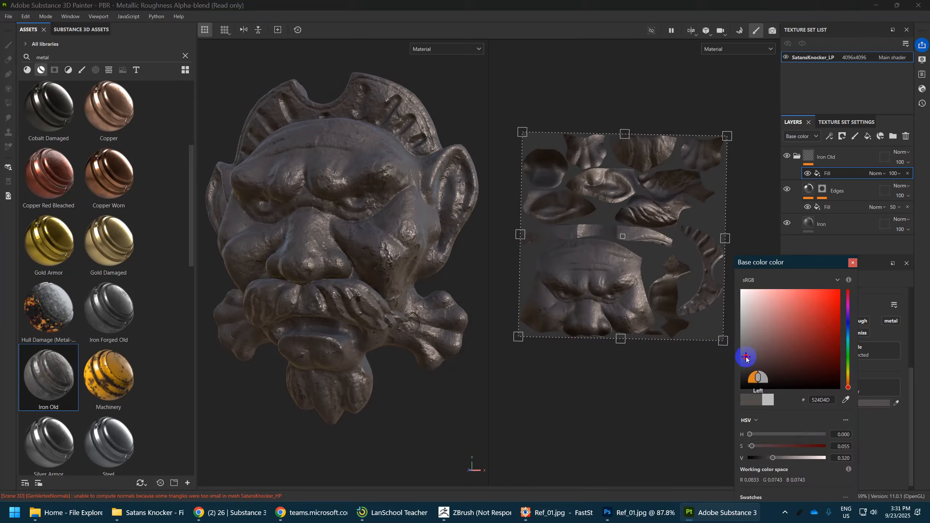
{"action": "left_click", "coordinate": [834, 250]}
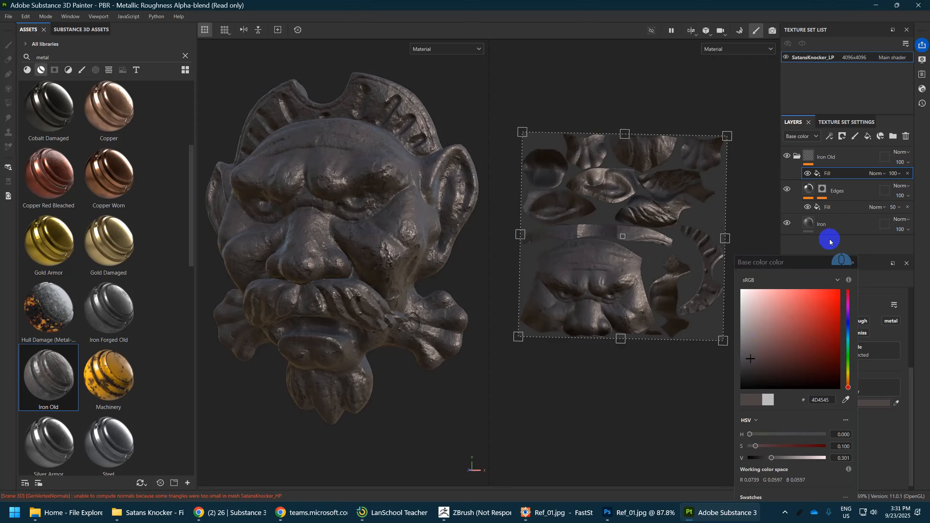
{"action": "left_click", "coordinate": [853, 262]}
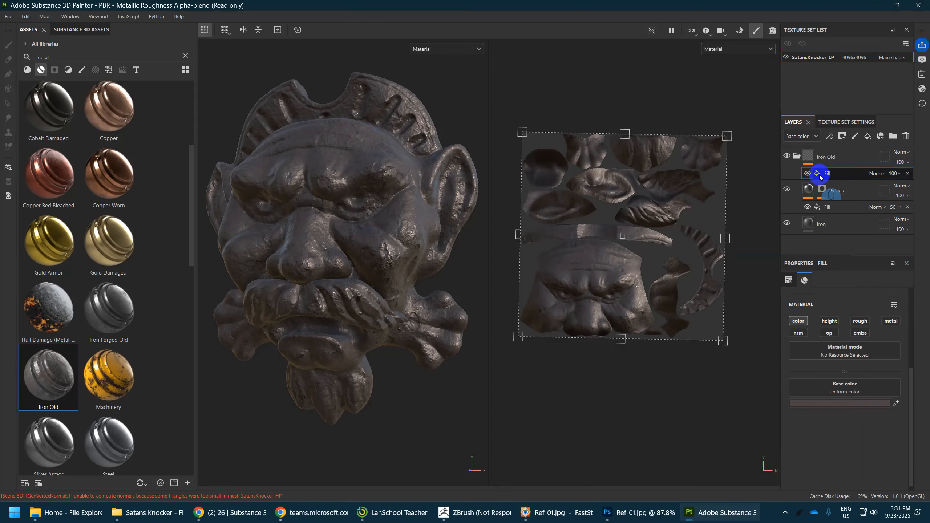
- Compare the head with the fill effect on and off, and move the hidden fill from the Iron Old folder to the Iron layer
{"action": "left_click", "coordinate": [808, 173]}
{"action": "left_click", "coordinate": [808, 174]}
{"action": "left_click", "coordinate": [807, 174]}
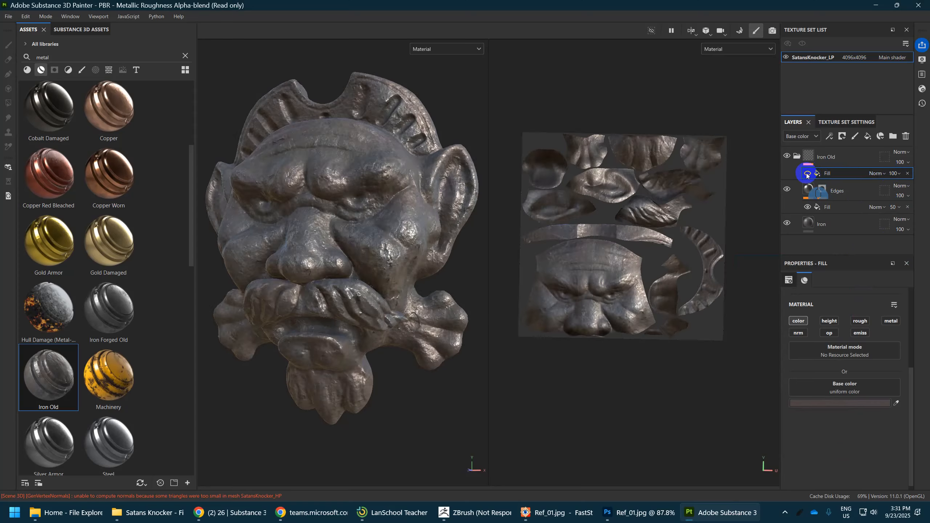
{"action": "left_click", "coordinate": [808, 174]}
{"action": "left_click", "coordinate": [807, 173]}
{"action": "left_click_drag", "start_coordinate": [811, 174], "coordinate": [826, 225]}
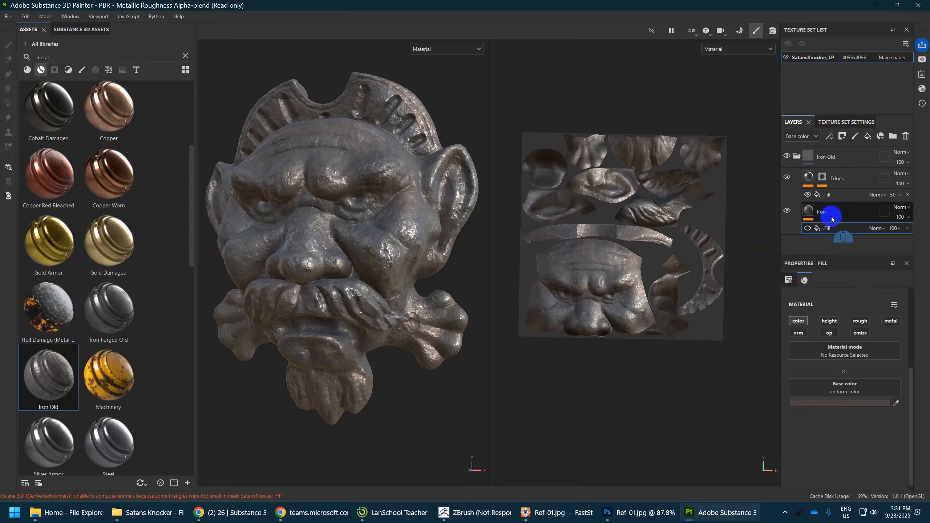
- Show the hidden fill on the Iron layer and inspect the cheek and nose up close
{"action": "left_click", "coordinate": [807, 228]}
{"action": "left_click", "coordinate": [807, 228]}
{"action": "left_click", "coordinate": [807, 228]}
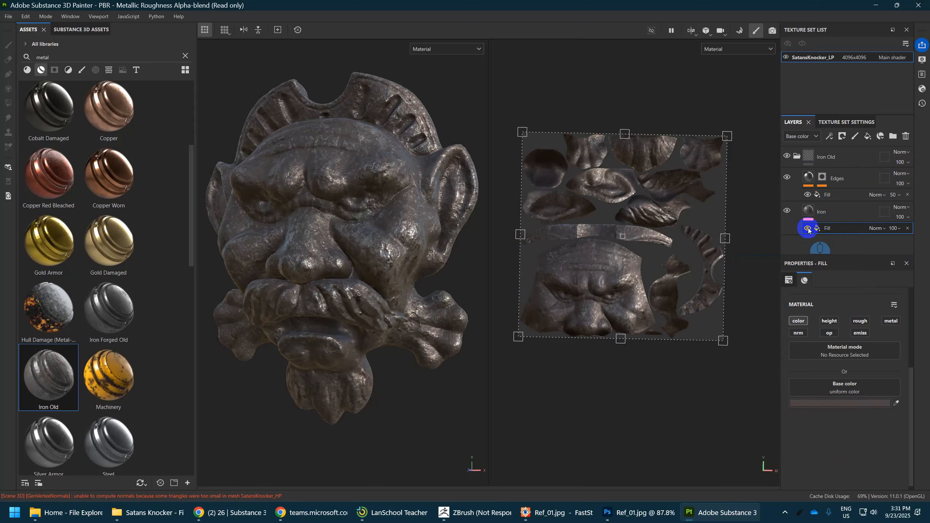
{"action": "scroll", "coordinate": [428, 279], "scroll_direction": "up", "scroll_amount": 5}
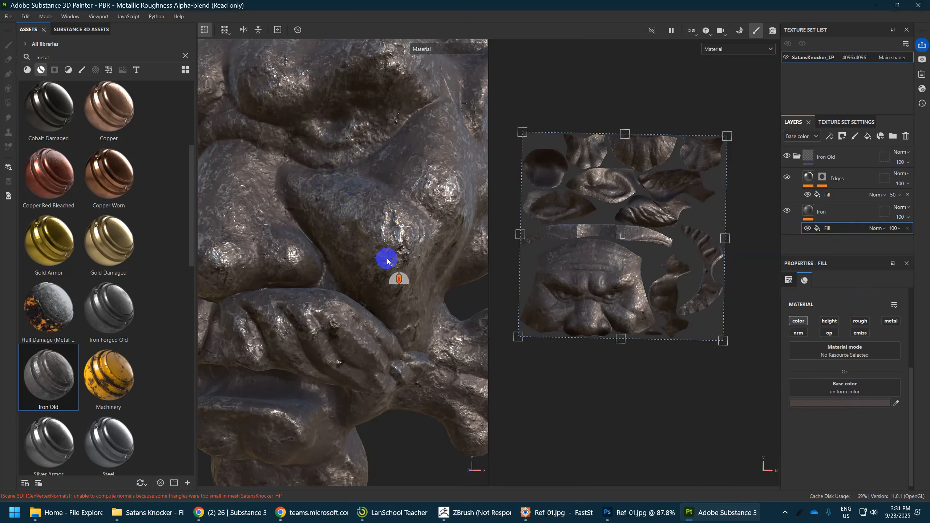
{"action": "scroll", "coordinate": [387, 261], "scroll_direction": "down", "scroll_amount": 5}
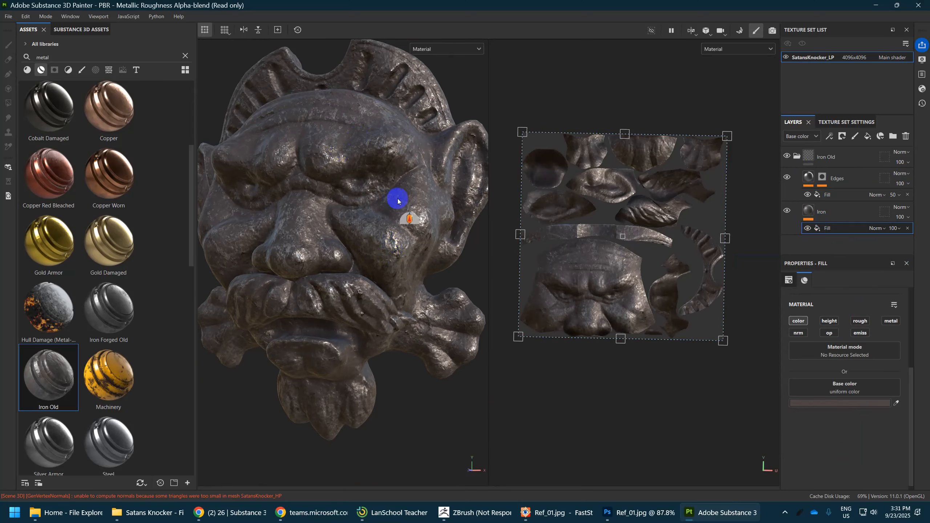
- Try different blending modes on the Iron layer's fill and set it to Subtract
{"action": "left_click", "coordinate": [876, 228]}
{"action": "left_click", "coordinate": [853, 233]}
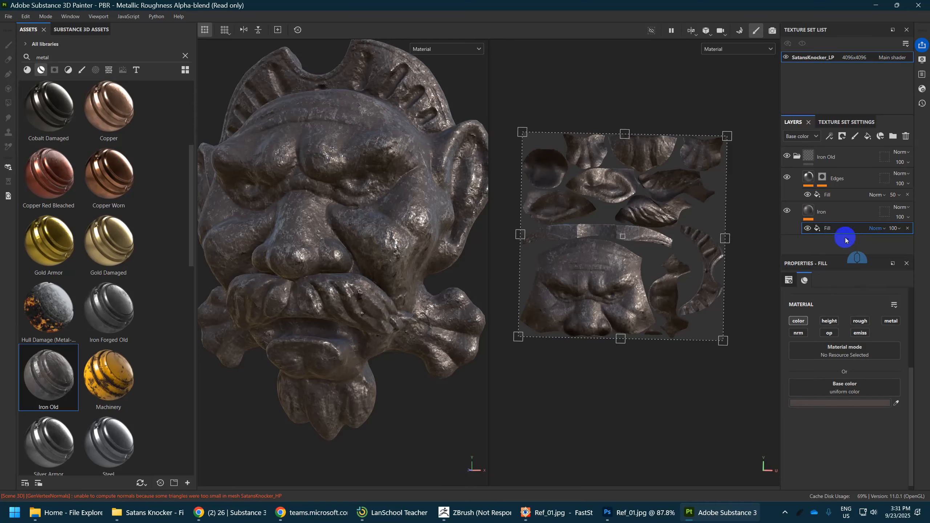
{"action": "left_click", "coordinate": [882, 230]}
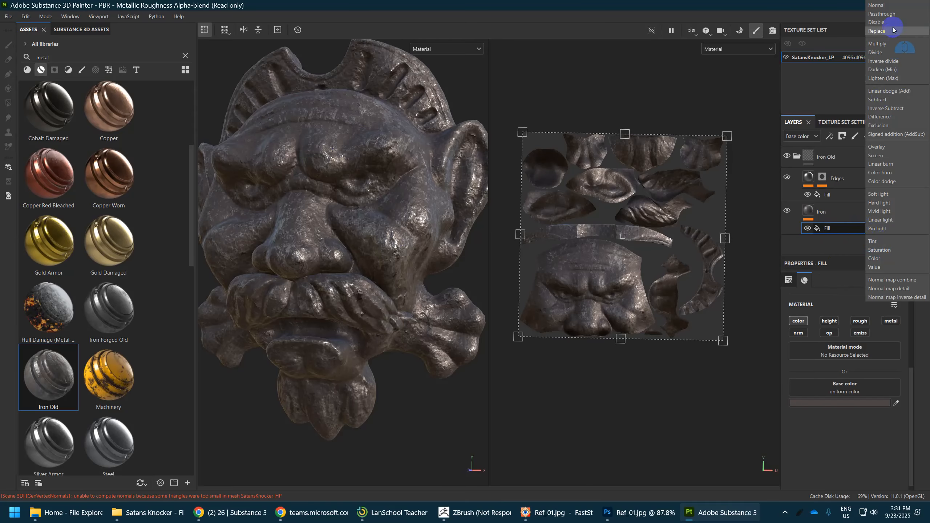
{"action": "left_click", "coordinate": [883, 14]}
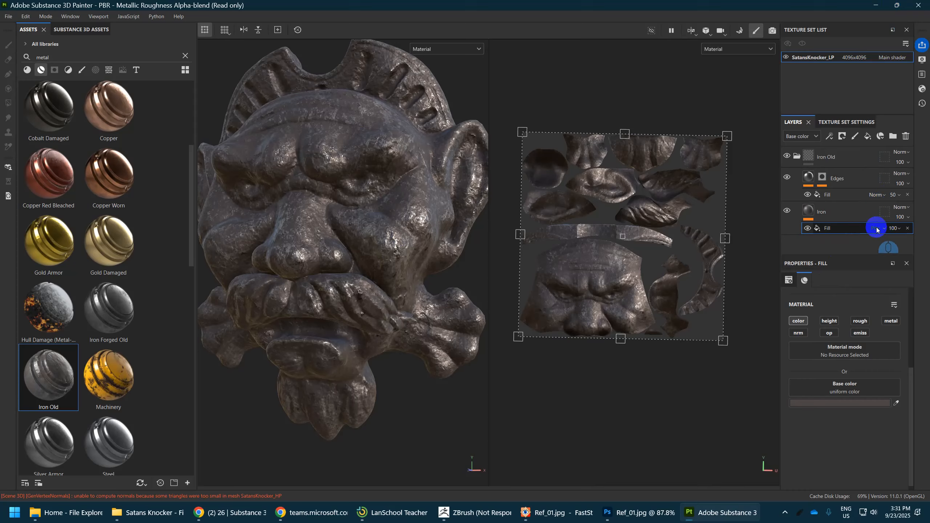
{"action": "scroll", "coordinate": [876, 230], "scroll_direction": "down", "scroll_amount": 1}
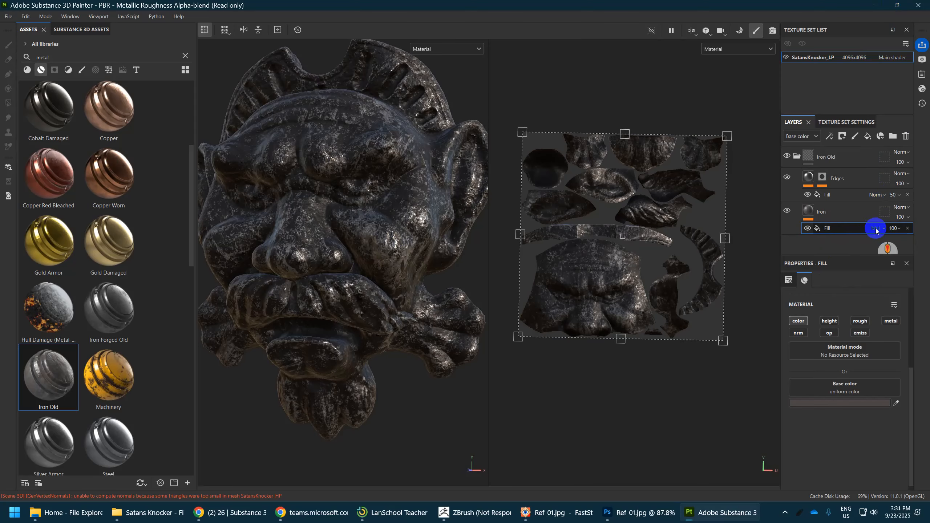
{"action": "scroll", "coordinate": [877, 230], "scroll_direction": "down", "scroll_amount": 5}
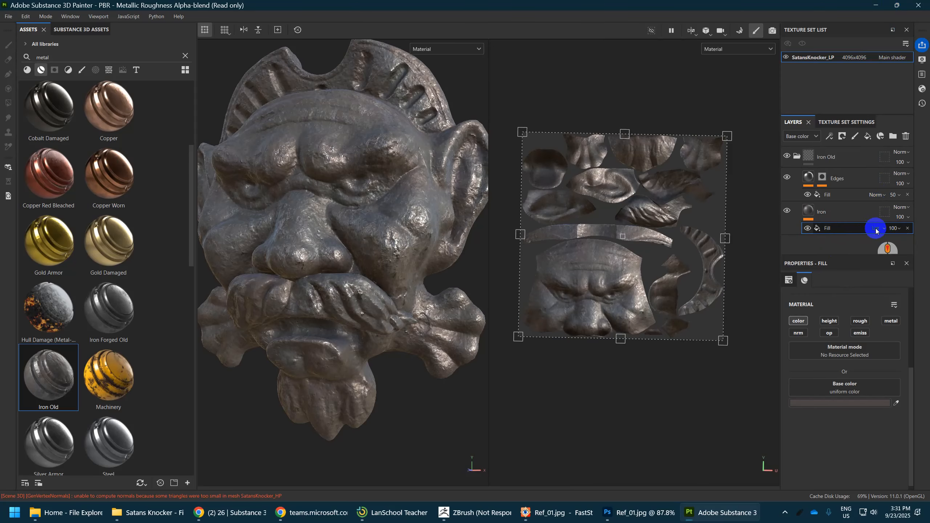
{"action": "scroll", "coordinate": [876, 230], "scroll_direction": "down", "scroll_amount": 2}
{"action": "scroll", "coordinate": [876, 230], "scroll_direction": "down", "scroll_amount": 1}
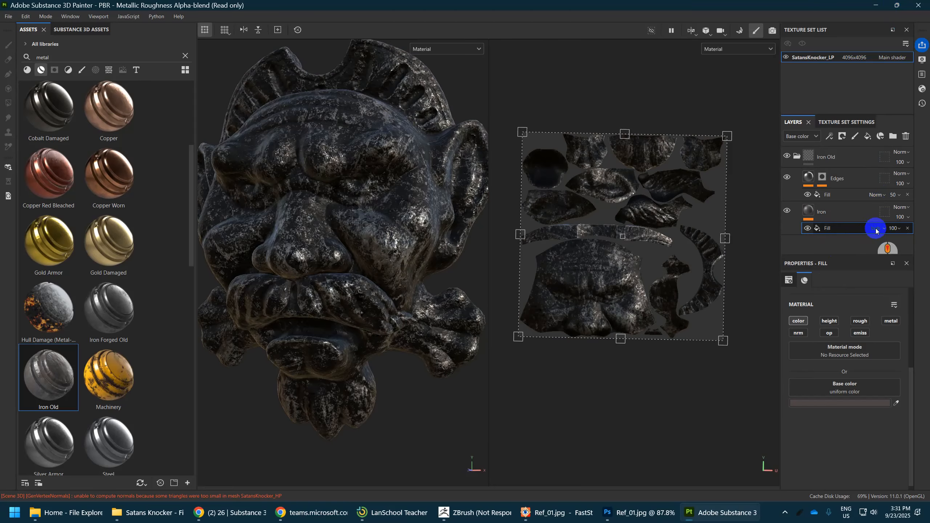
{"action": "scroll", "coordinate": [876, 230], "scroll_direction": "up", "scroll_amount": 1}
- Inspect the face up close and compare its colouring with the knocker in the reference photo Ref_01.jpg
{"action": "scroll", "coordinate": [336, 252], "scroll_direction": "up", "scroll_amount": 3}
{"action": "scroll", "coordinate": [336, 252], "scroll_direction": "up", "scroll_amount": 3}
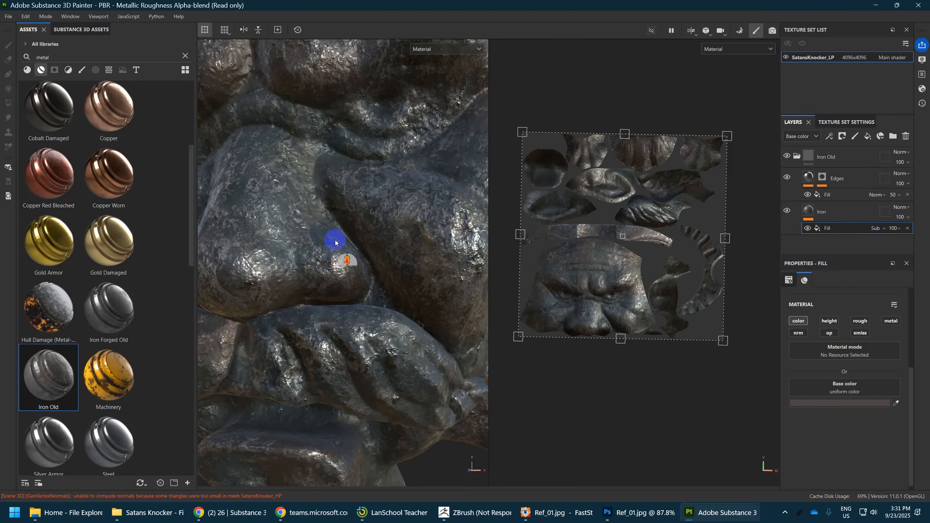
{"action": "scroll", "coordinate": [340, 278], "scroll_direction": "down", "scroll_amount": 5}
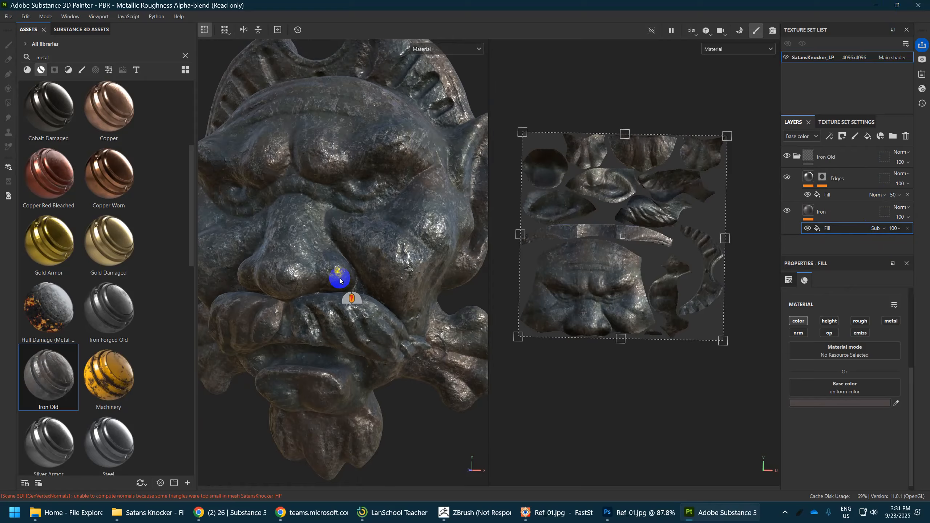
{"action": "key", "text": "alt+Tab"}
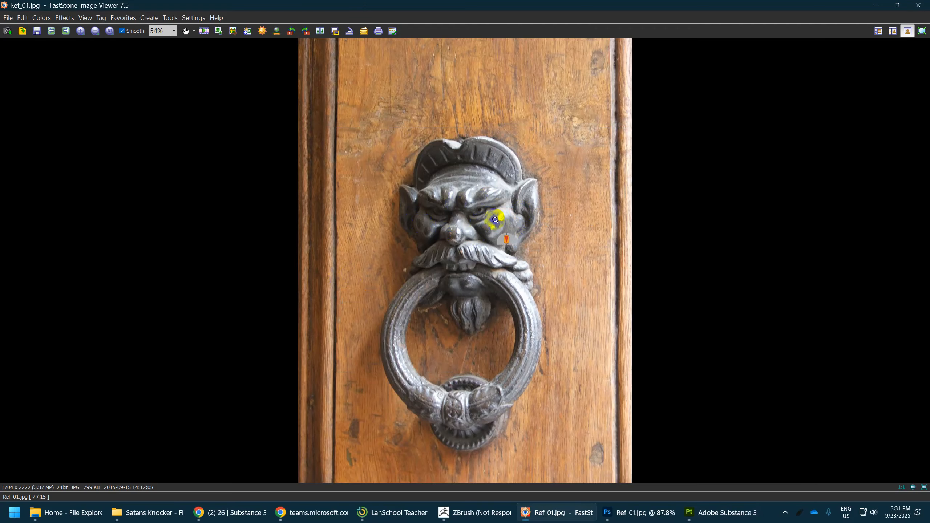
{"action": "key", "text": "alt+Tab"}
- Duplicate the Iron layer's fill and try different blending modes on the copy, ending on Lighten (Max)
{"action": "right_click", "coordinate": [809, 228]}
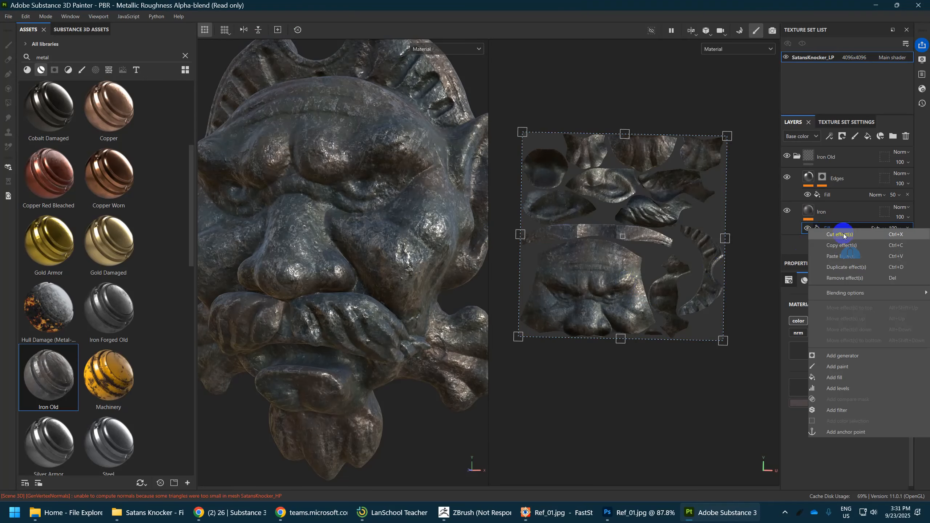
{"action": "left_click", "coordinate": [846, 267]}
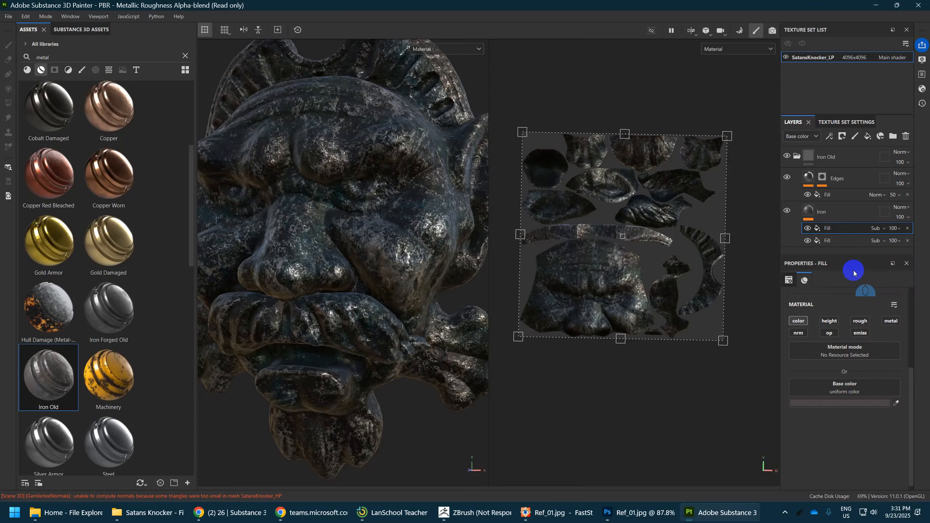
{"action": "left_click", "coordinate": [876, 228]}
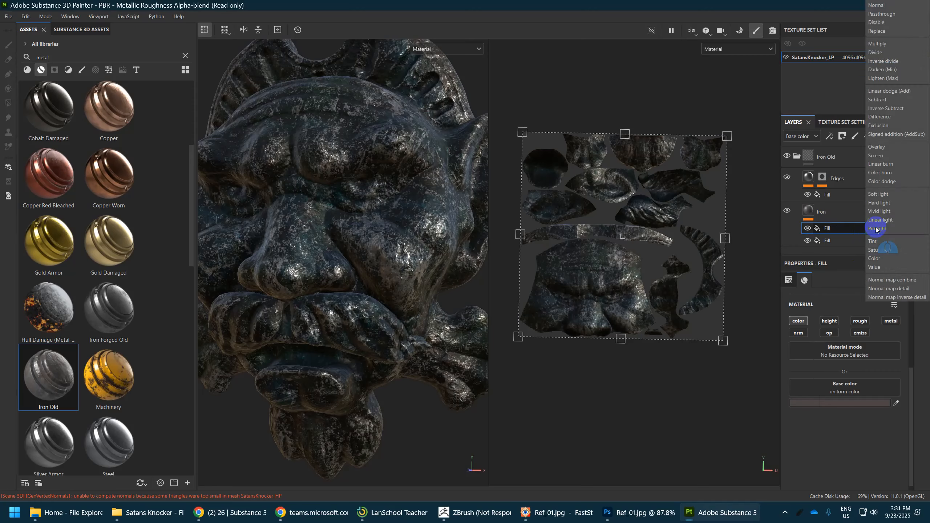
{"action": "left_click", "coordinate": [860, 229]}
{"action": "scroll", "coordinate": [880, 228], "scroll_direction": "down", "scroll_amount": 3}
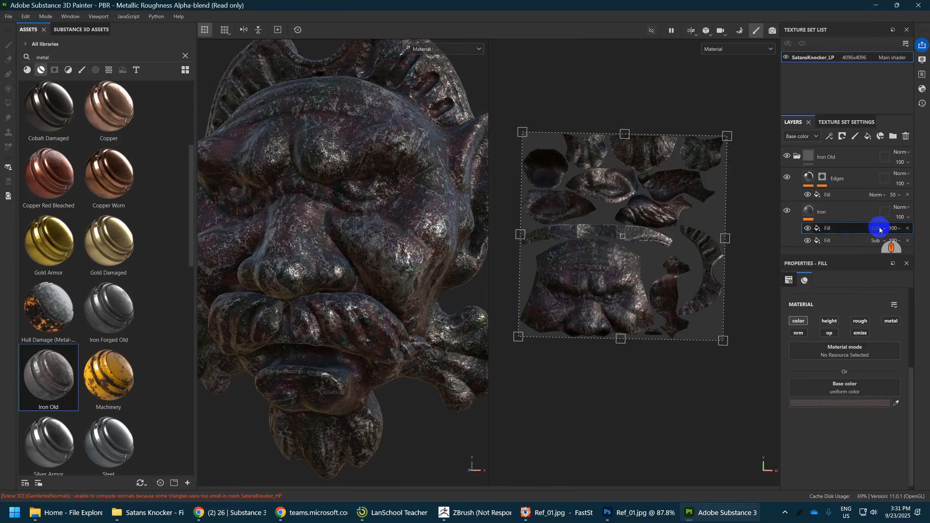
{"action": "scroll", "coordinate": [880, 228], "scroll_direction": "up", "scroll_amount": 1}
{"action": "scroll", "coordinate": [880, 229], "scroll_direction": "down", "scroll_amount": 5}
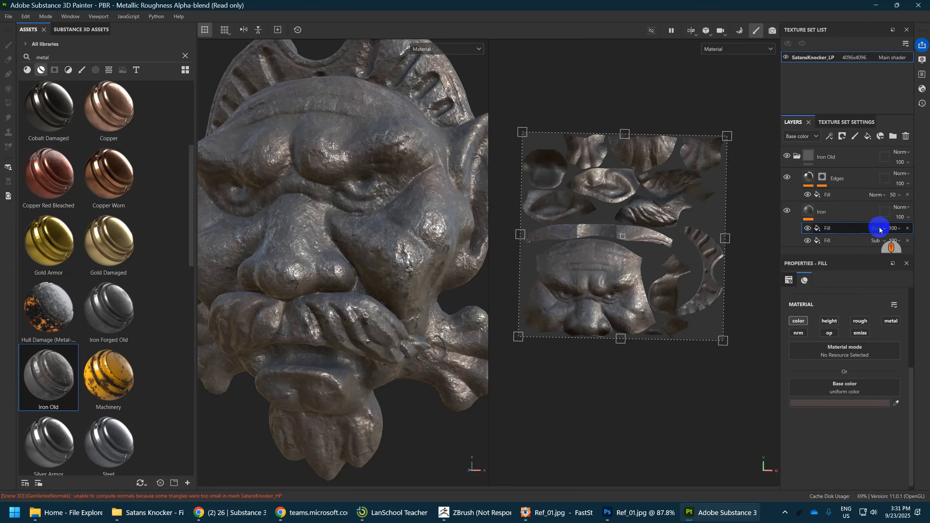
{"action": "scroll", "coordinate": [880, 229], "scroll_direction": "down", "scroll_amount": 5}
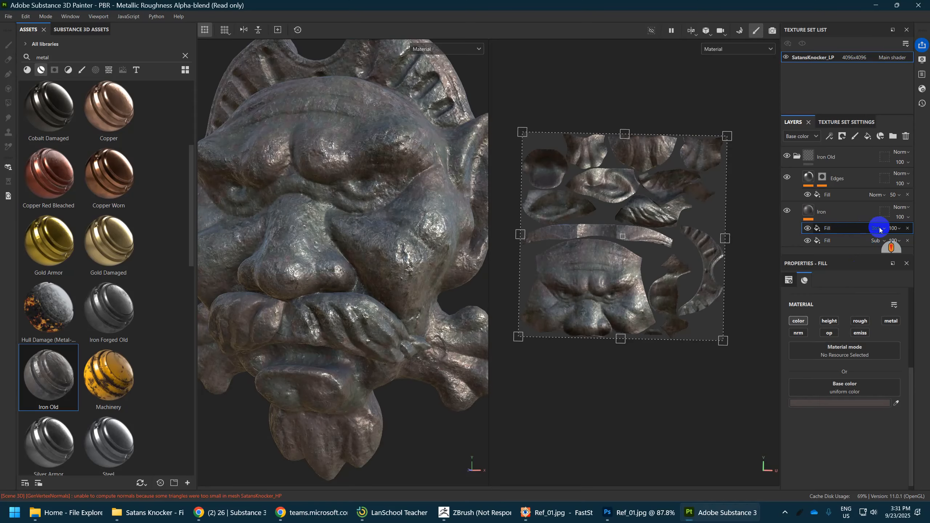
{"action": "scroll", "coordinate": [880, 229], "scroll_direction": "down", "scroll_amount": 2}
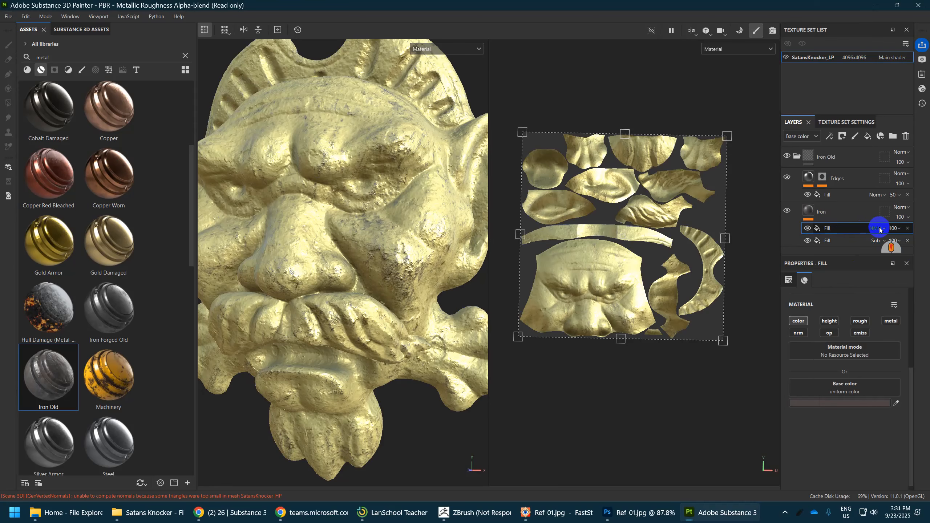
{"action": "scroll", "coordinate": [880, 229], "scroll_direction": "down", "scroll_amount": 4}
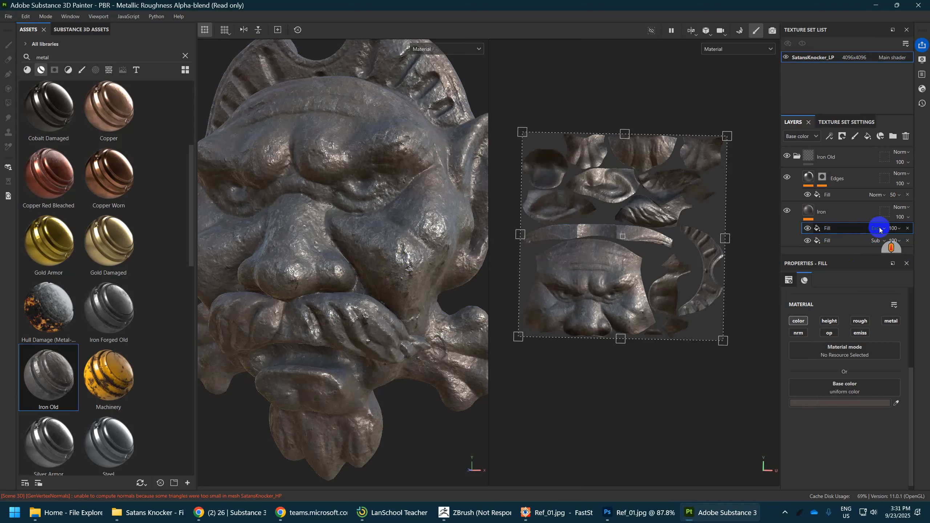
{"action": "scroll", "coordinate": [880, 229], "scroll_direction": "down", "scroll_amount": 4}
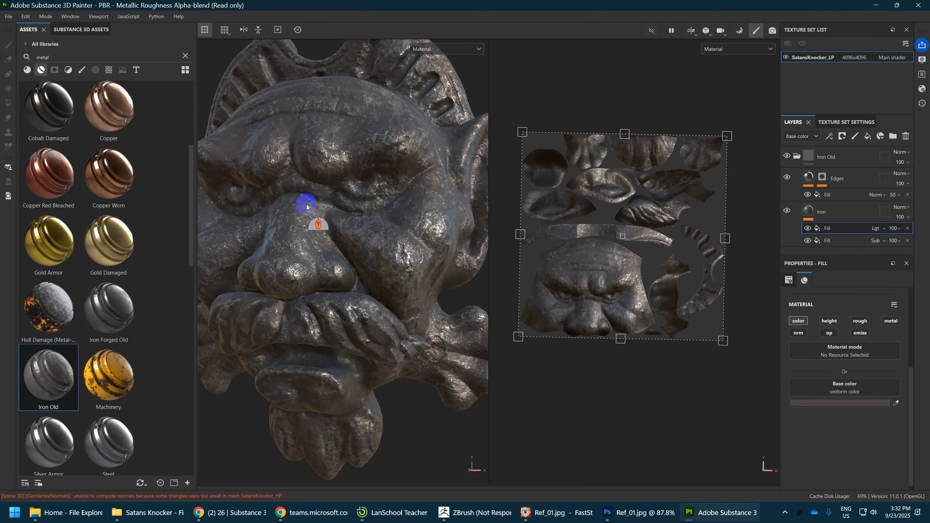
{"action": "scroll", "coordinate": [322, 214], "scroll_direction": "up", "scroll_amount": 4}
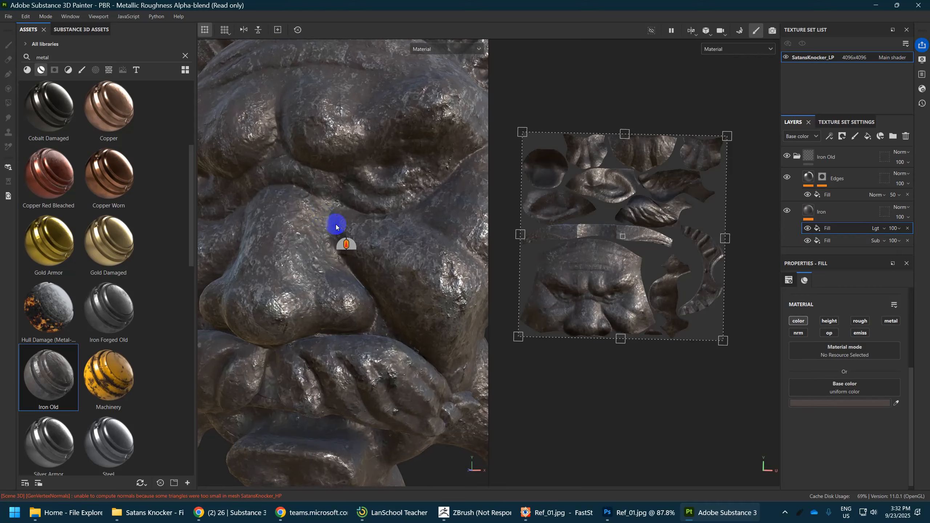
- Try further blending modes up to Disable on the duplicate fill, and cut the duplicate from the Iron layer
{"action": "left_click", "coordinate": [878, 229]}
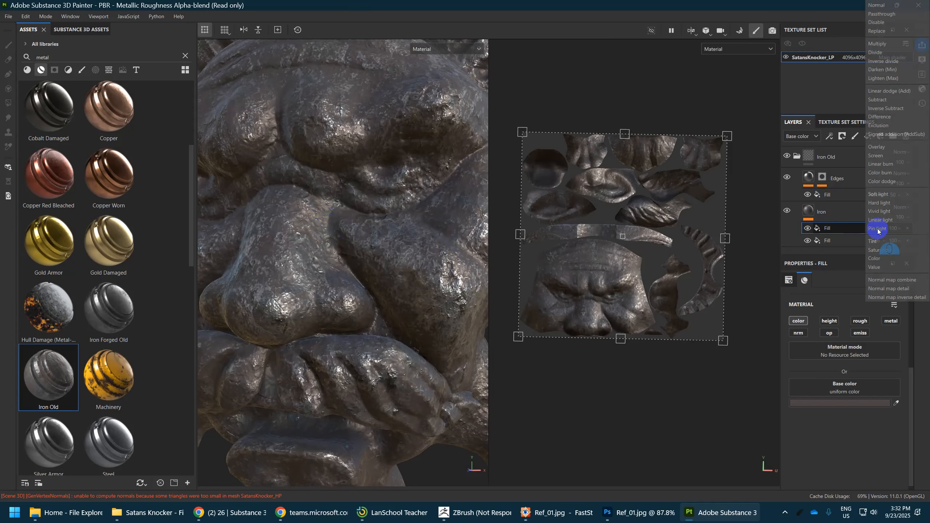
{"action": "left_click", "coordinate": [855, 236]}
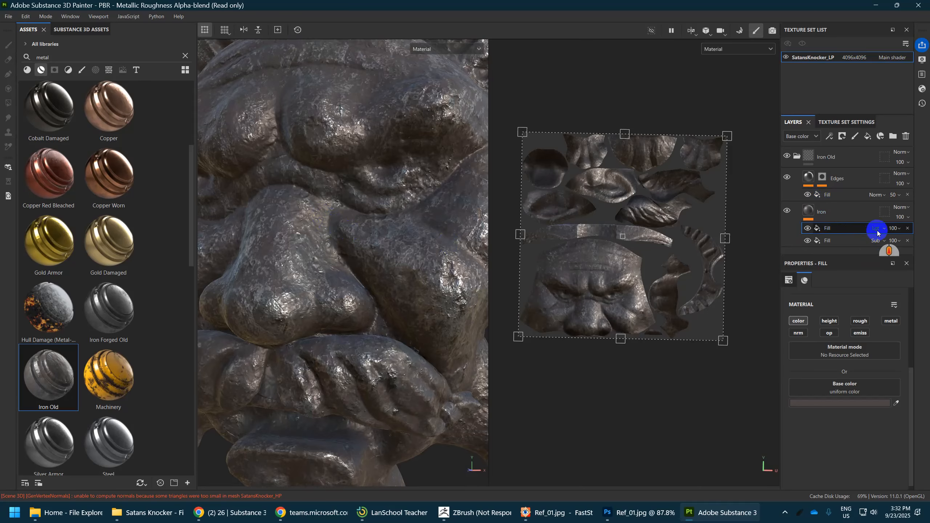
{"action": "scroll", "coordinate": [877, 233], "scroll_direction": "up", "scroll_amount": 5}
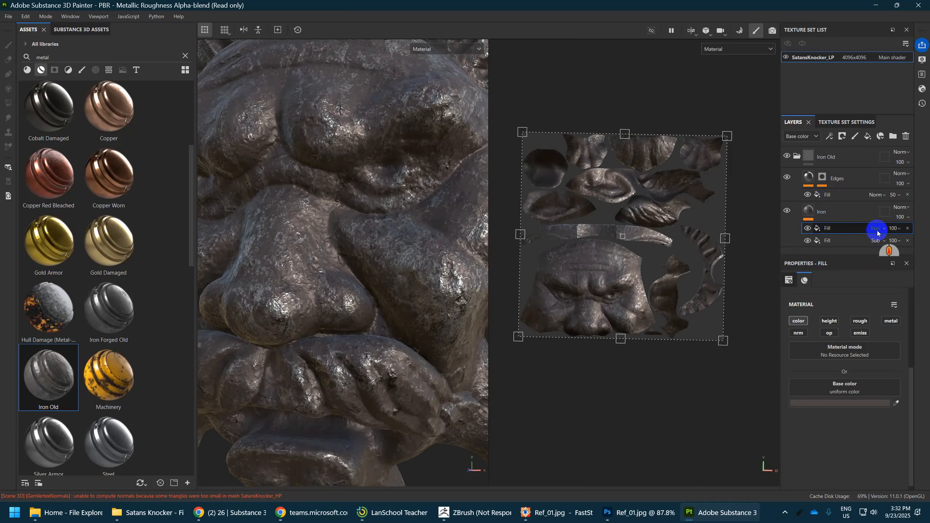
{"action": "scroll", "coordinate": [878, 233], "scroll_direction": "up", "scroll_amount": 2}
{"action": "scroll", "coordinate": [878, 233], "scroll_direction": "up", "scroll_amount": 1}
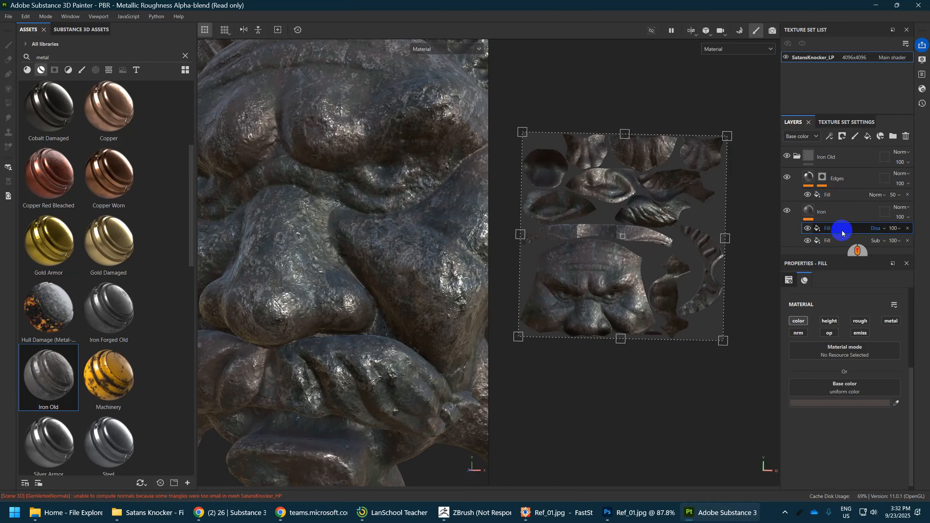
{"action": "right_click", "coordinate": [823, 230]}
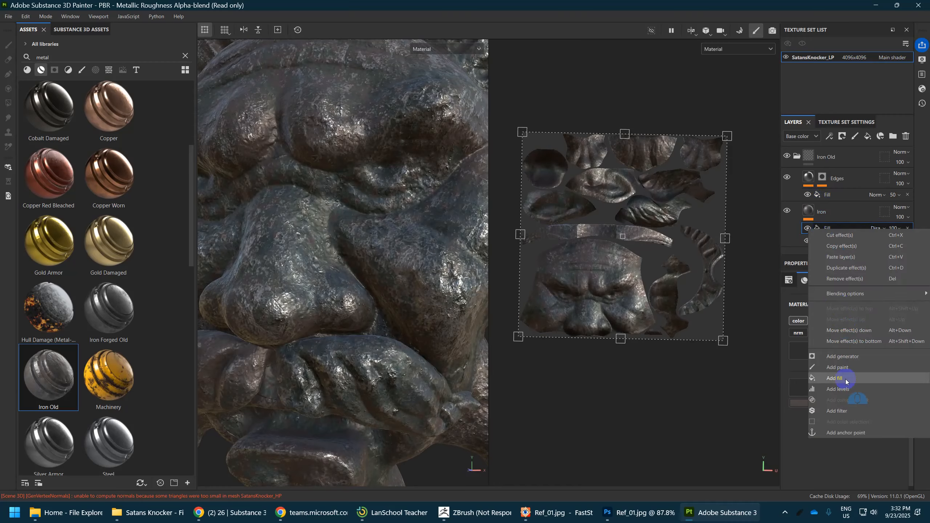
{"action": "left_click", "coordinate": [851, 236]}
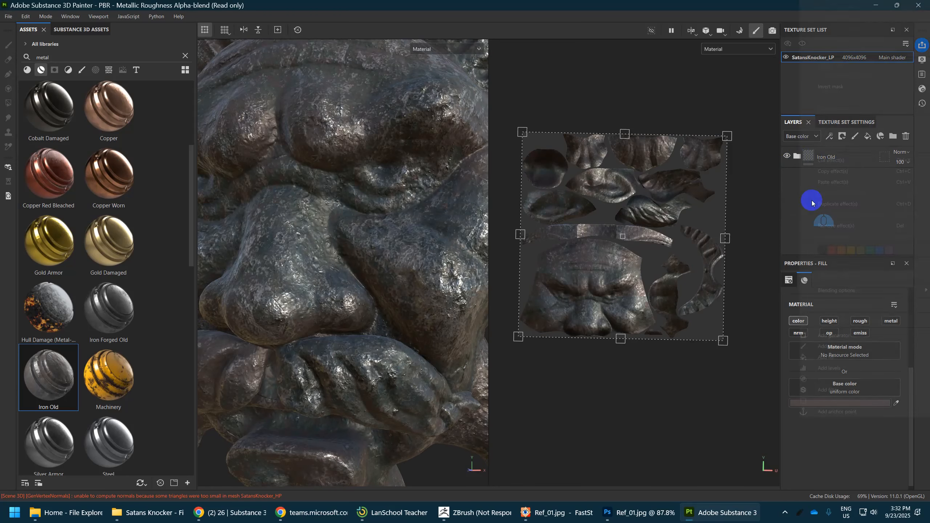
- Try adding a generator above the fill on the Iron layer, and cut it again
{"action": "right_click", "coordinate": [816, 208]}
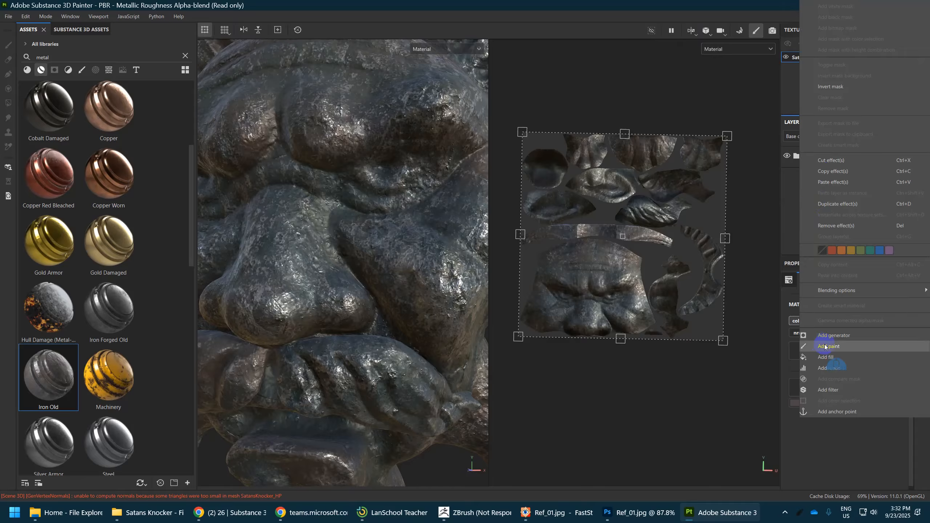
{"action": "left_click", "coordinate": [833, 336]}
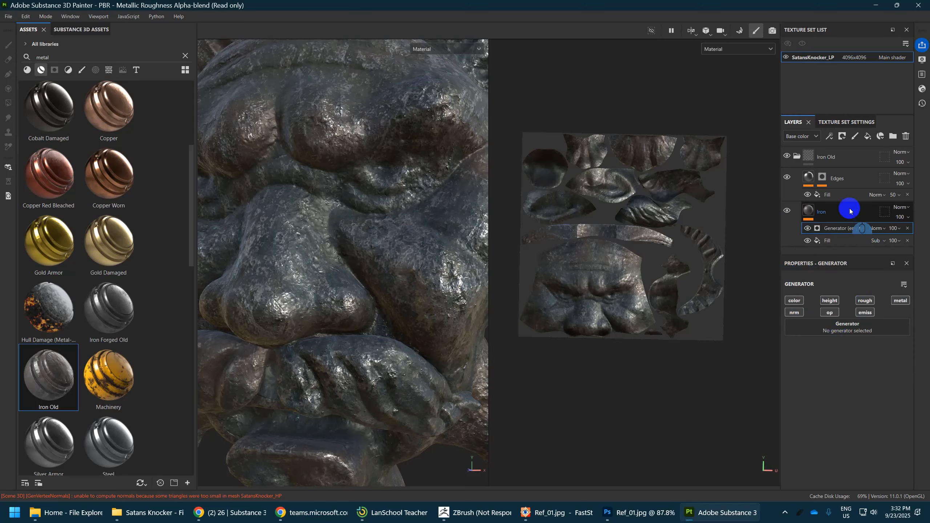
{"action": "left_click_drag", "start_coordinate": [832, 232], "coordinate": [835, 171]}
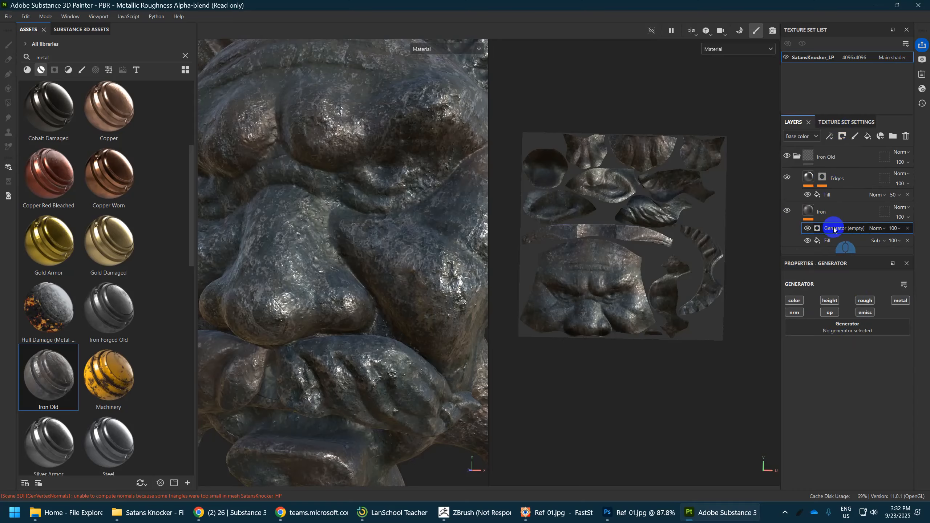
{"action": "left_click", "coordinate": [821, 228]}
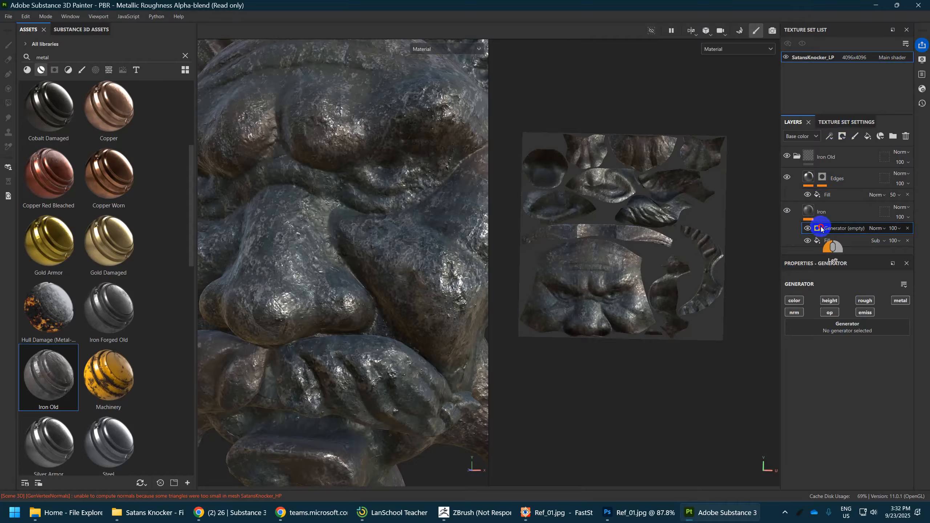
{"action": "right_click", "coordinate": [822, 229]}
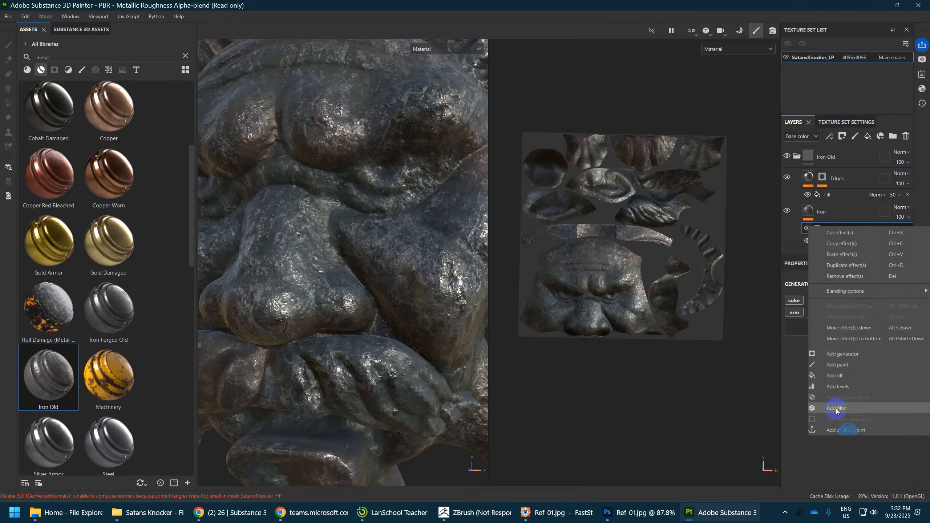
{"action": "left_click", "coordinate": [839, 232]}
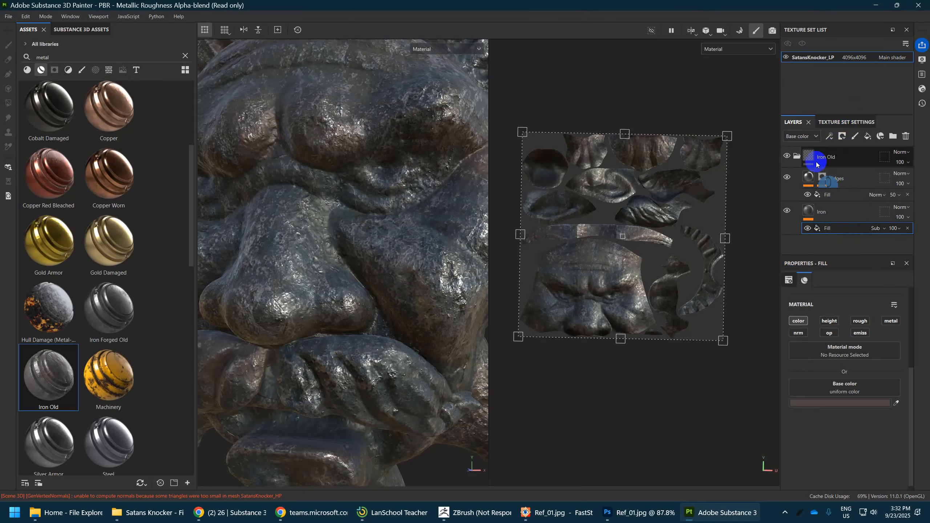
- Try adding a Dripping Rust generator above the fill on the Iron layer
{"action": "left_click", "coordinate": [797, 156]}
{"action": "right_click", "coordinate": [817, 189]}
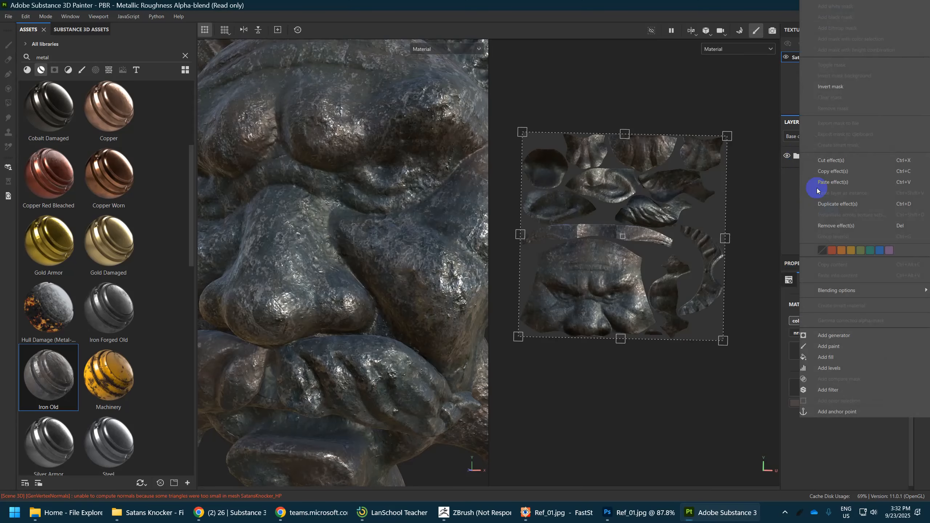
{"action": "left_click", "coordinate": [783, 185]}
{"action": "left_click", "coordinate": [832, 135]}
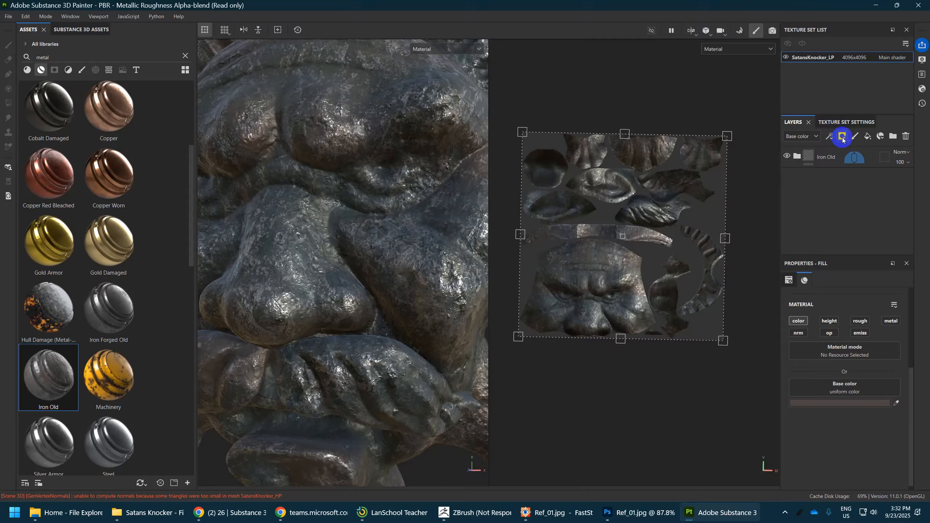
{"action": "left_click", "coordinate": [830, 137]}
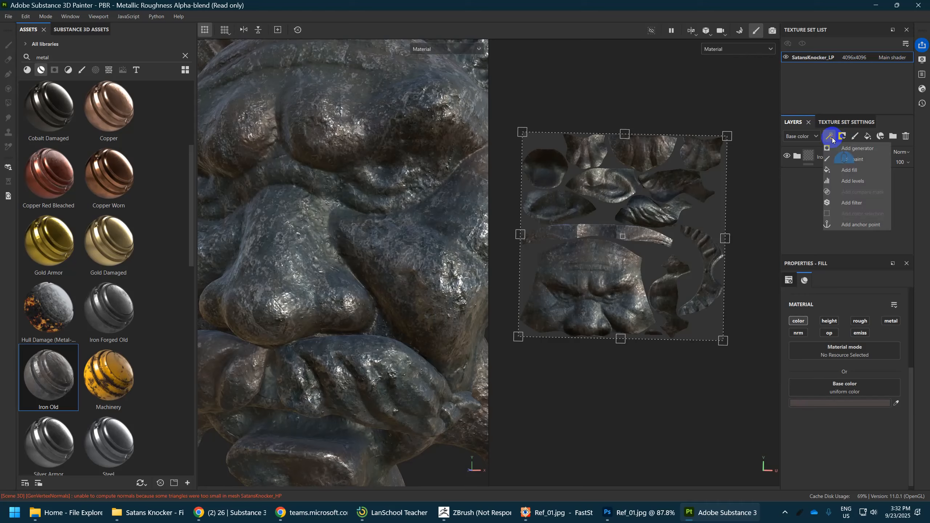
{"action": "left_click", "coordinate": [844, 148]}
{"action": "mouse_move", "coordinate": [831, 228]}
{"action": "left_mouse_down"}
{"action": "mouse_move", "coordinate": [833, 162]}
{"action": "mouse_move", "coordinate": [821, 227]}
{"action": "left_mouse_up"}
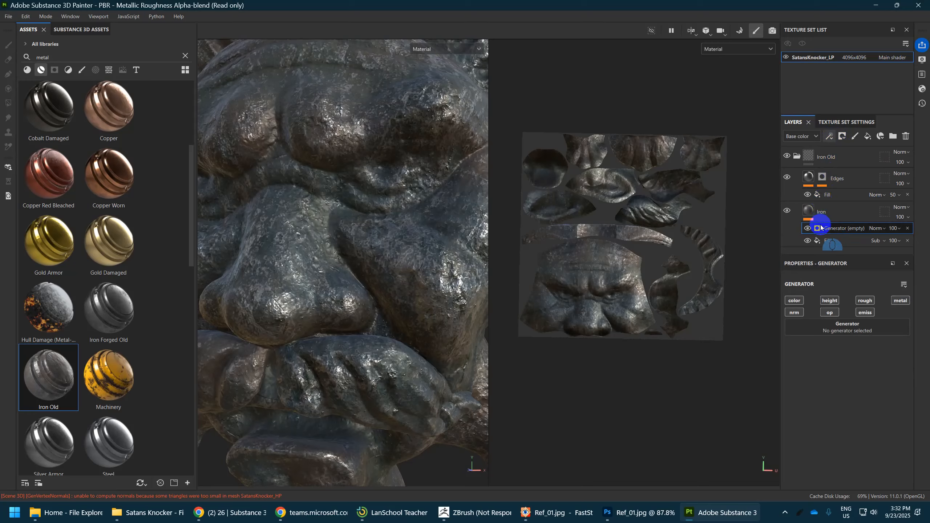
{"action": "left_click", "coordinate": [842, 325]}
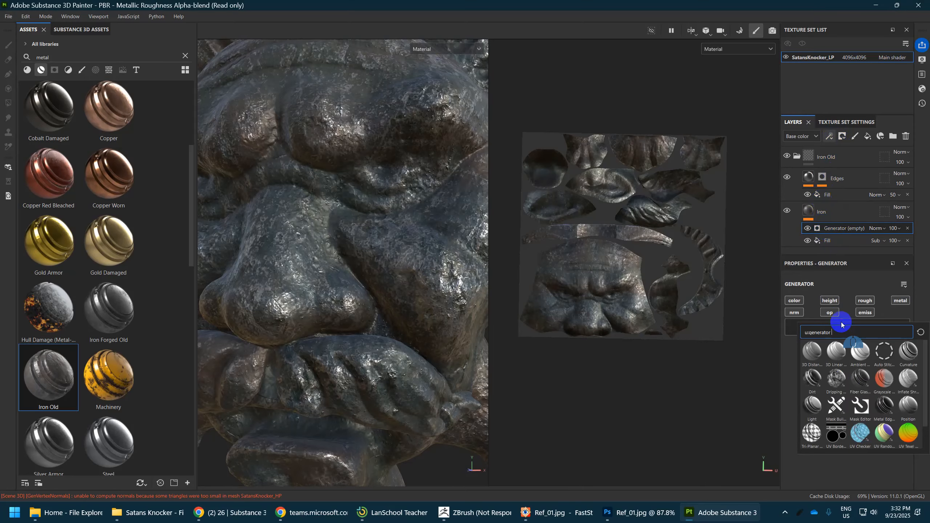
{"action": "left_click", "coordinate": [837, 382]}
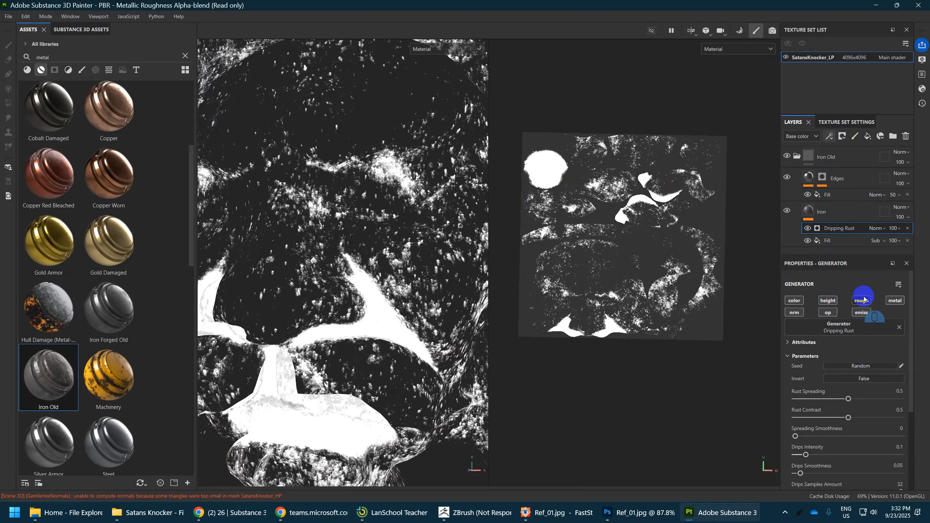
- Turn off the metal, emissive, opacity and normal channels of the Iron layer's Dripping Rust generator
{"action": "left_click", "coordinate": [894, 302]}
{"action": "left_click", "coordinate": [865, 315]}
{"action": "left_click", "coordinate": [831, 315]}
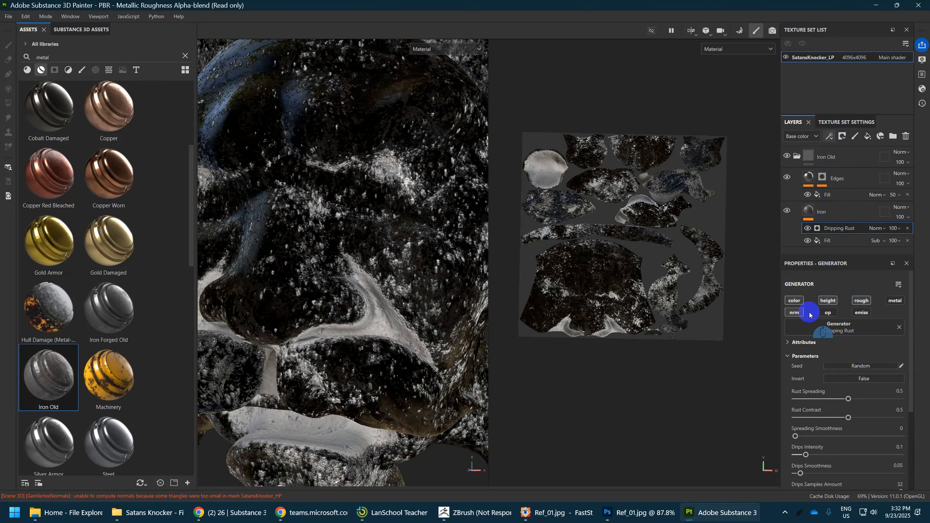
{"action": "left_click", "coordinate": [797, 315]}
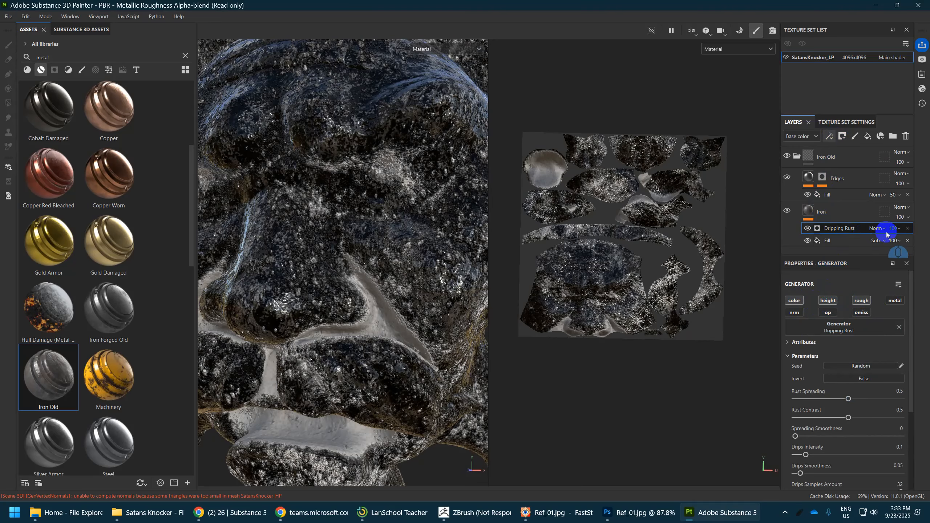
- Try different blending modes on the Iron layer's Dripping Rust generator, ending on Linear dodge (Add)
{"action": "left_click", "coordinate": [876, 229]}
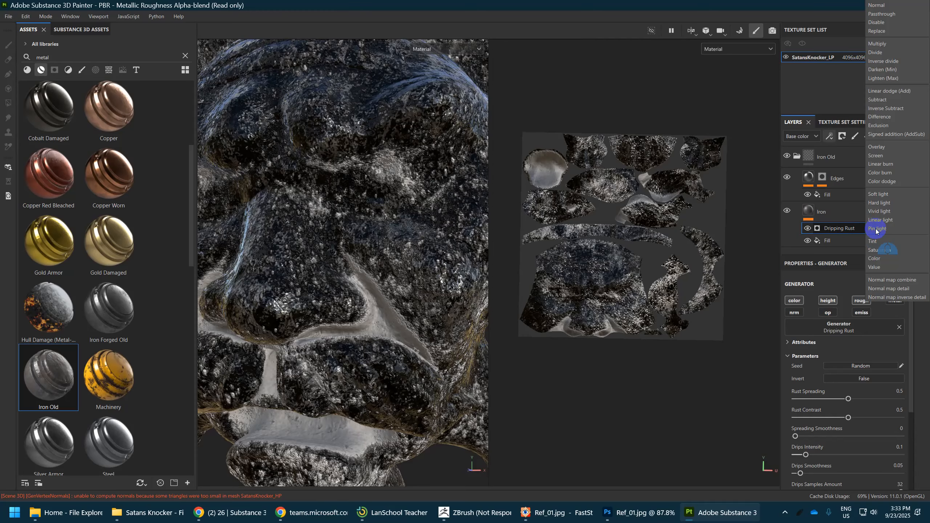
{"action": "left_click", "coordinate": [876, 228]}
{"action": "scroll", "coordinate": [883, 230], "scroll_direction": "down", "scroll_amount": 4}
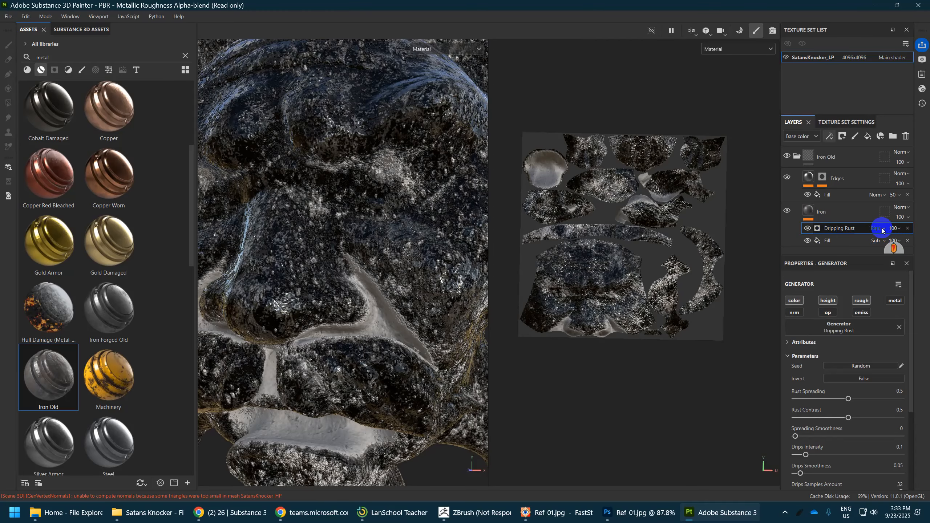
{"action": "scroll", "coordinate": [883, 230], "scroll_direction": "down", "scroll_amount": 3}
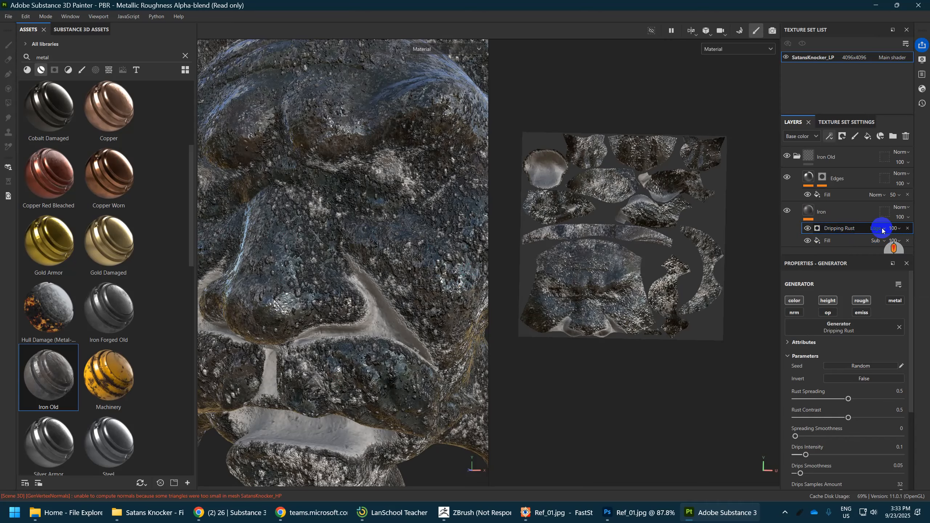
- Look through the Dripping Rust generator's parameters and attributes, and delete the generator from the Iron layer
{"action": "scroll", "coordinate": [847, 363], "scroll_direction": "down", "scroll_amount": 5}
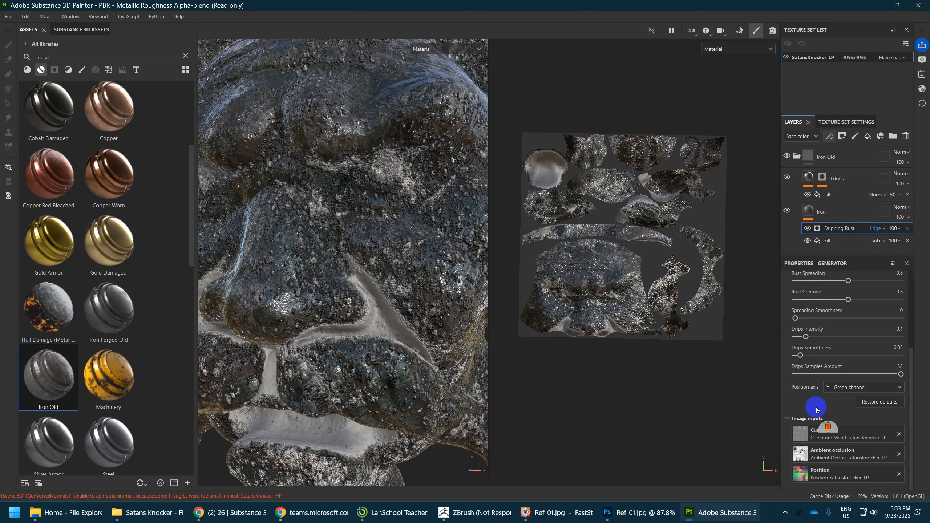
{"action": "scroll", "coordinate": [817, 409], "scroll_direction": "up", "scroll_amount": 5}
{"action": "left_click", "coordinate": [788, 341]}
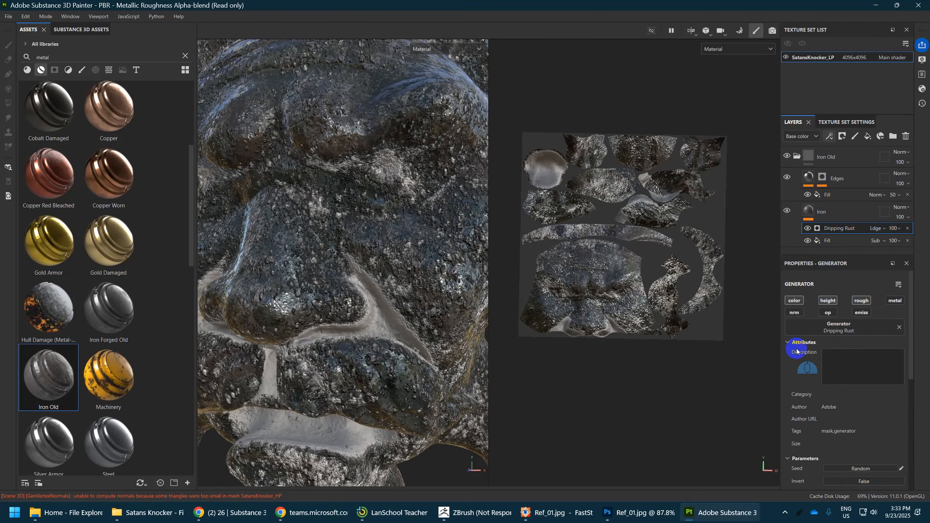
{"action": "scroll", "coordinate": [807, 356], "scroll_direction": "down", "scroll_amount": 3}
{"action": "scroll", "coordinate": [807, 356], "scroll_direction": "up", "scroll_amount": 3}
{"action": "left_click", "coordinate": [789, 343]}
{"action": "left_click", "coordinate": [837, 227]}
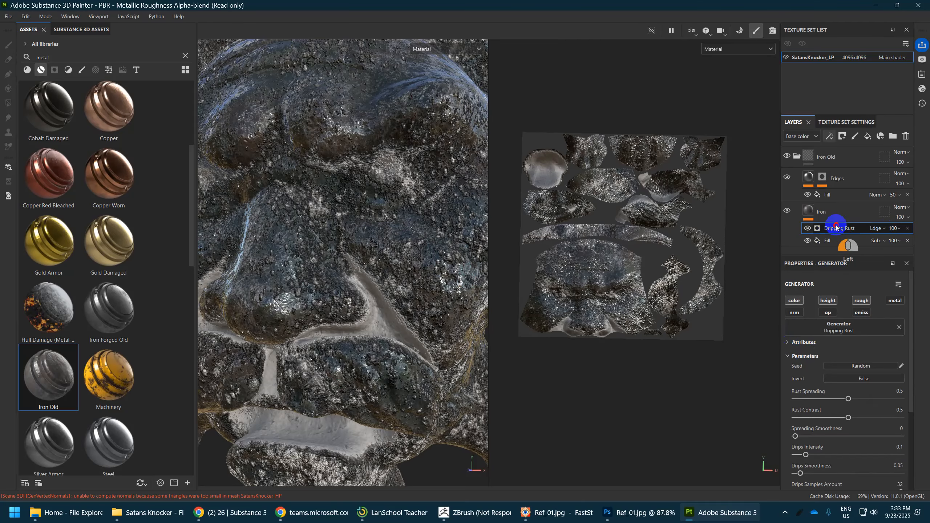
{"action": "key", "text": "Delete"}
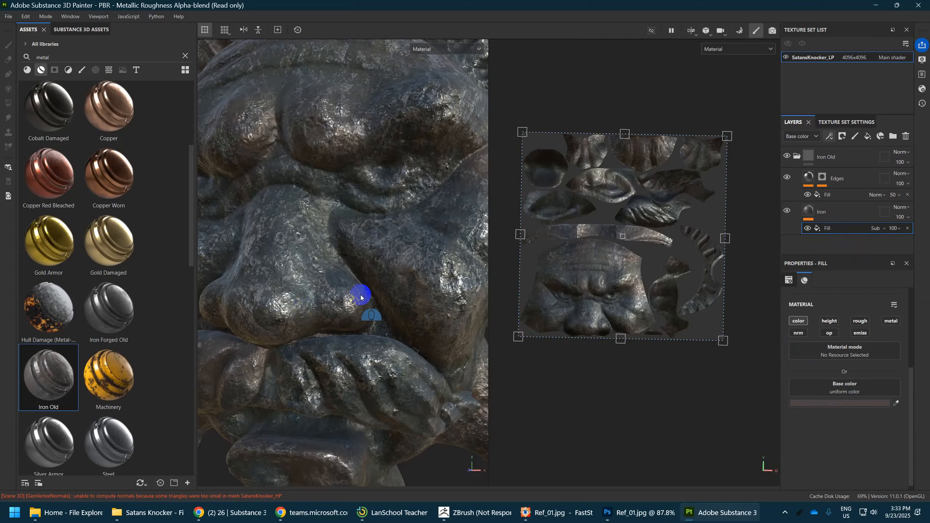
- View the whole knocker face and compare it with the reference photo
{"action": "scroll", "coordinate": [388, 271], "scroll_direction": "down", "scroll_amount": 3}
{"action": "middle_click_drag", "start_coordinate": [420, 367], "coordinate": [385, 353], "text": "alt"}
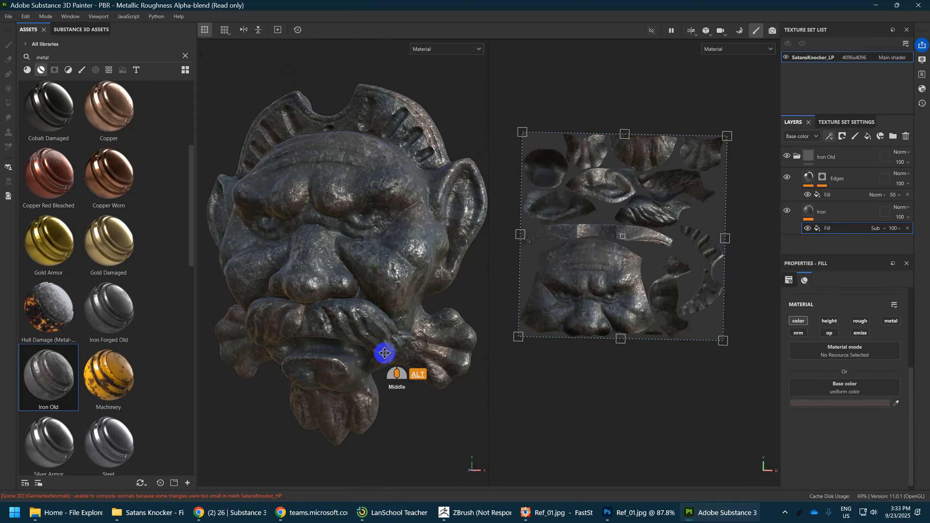
{"action": "key", "text": "alt+Tab"}
{"action": "key", "text": "alt+Tab"}
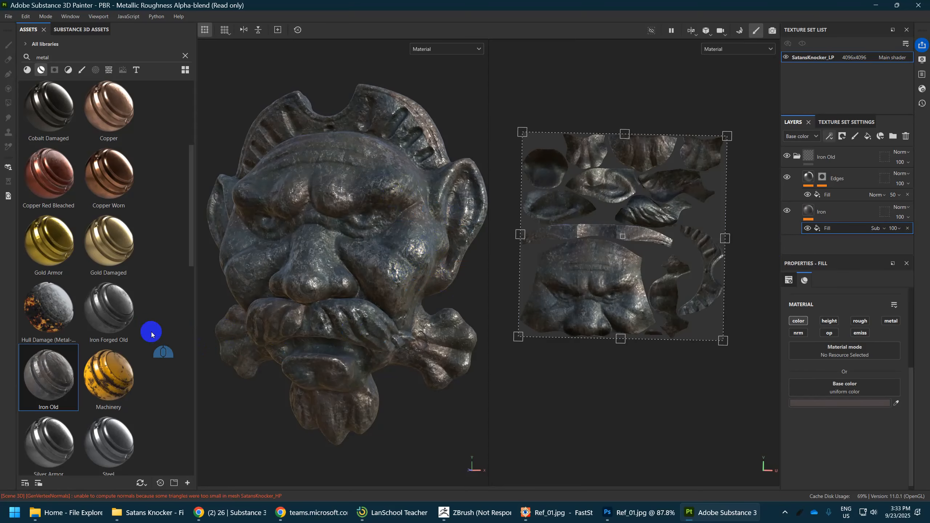
- Clear the metal search in the asset library and search the smart materials for "rust"
{"action": "scroll", "coordinate": [147, 195], "scroll_direction": "up", "scroll_amount": 5}
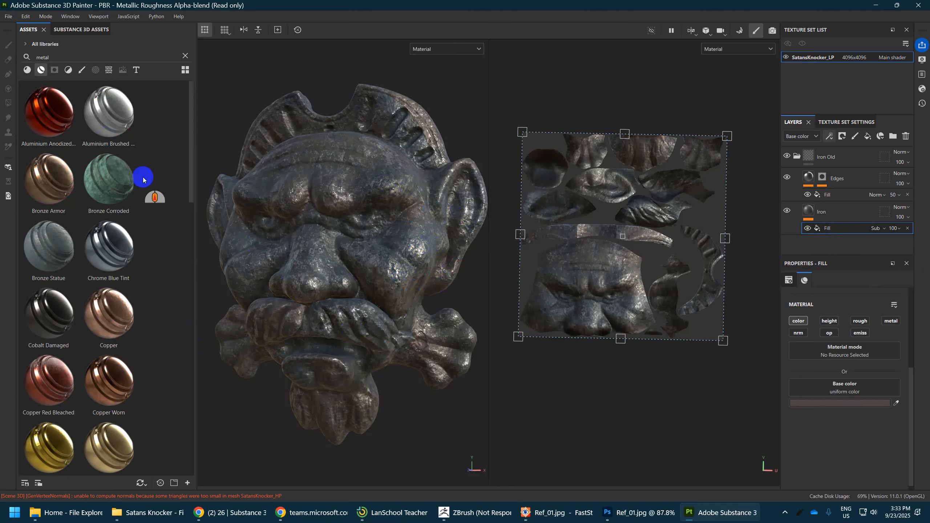
{"action": "left_click", "coordinate": [40, 70]}
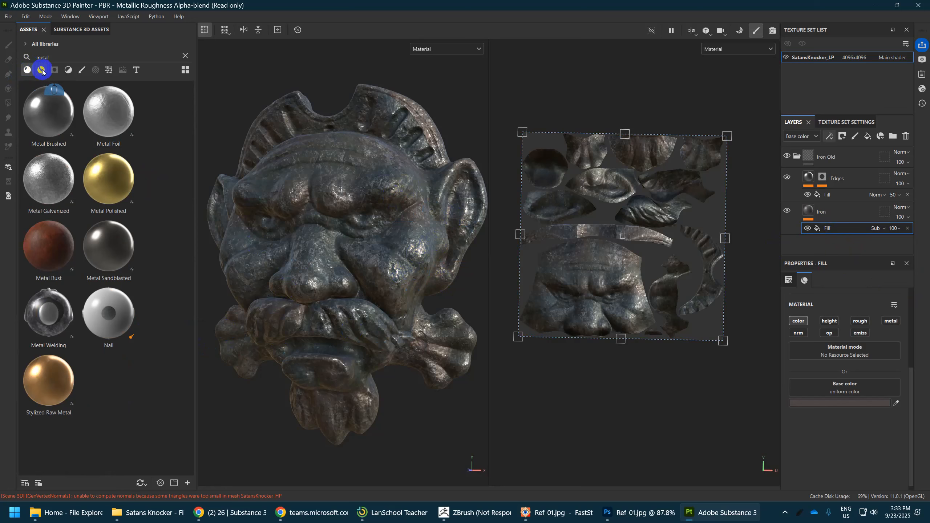
{"action": "left_click", "coordinate": [184, 55]}
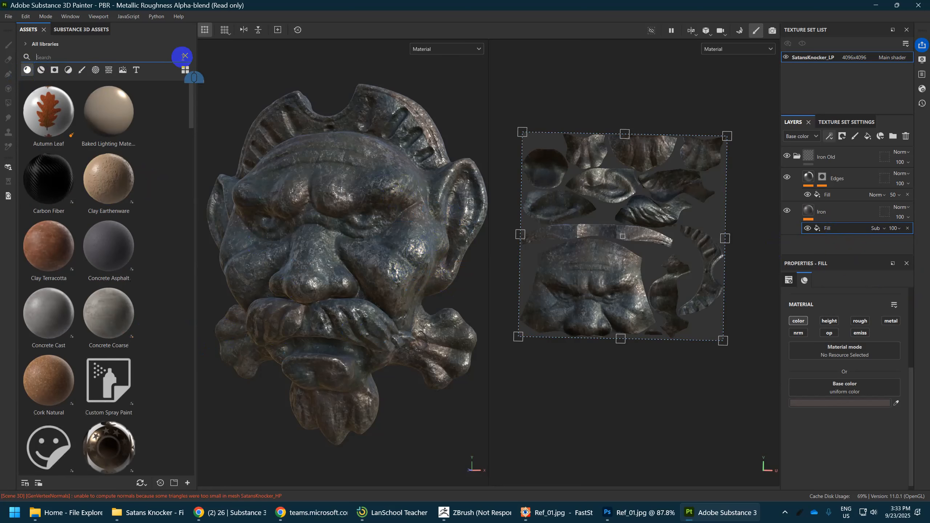
{"action": "left_click", "coordinate": [47, 74]}
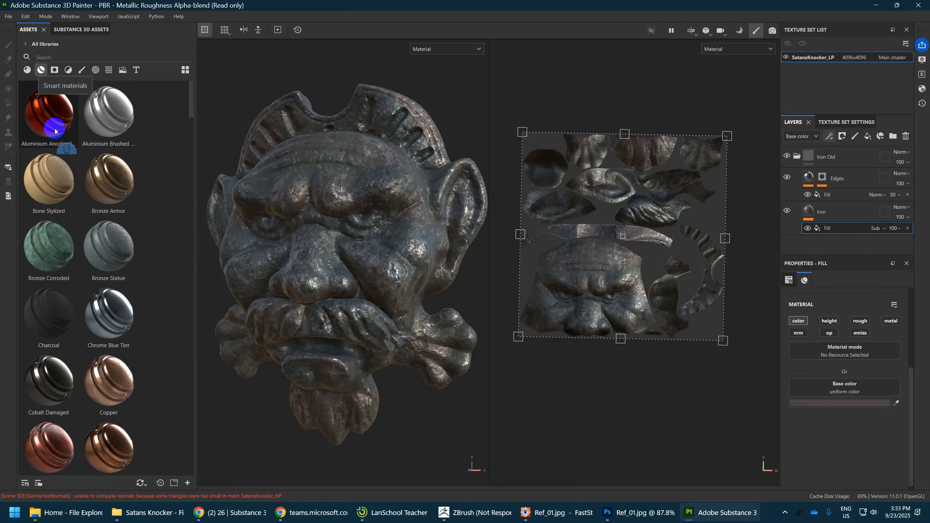
{"action": "left_click", "coordinate": [77, 59]}
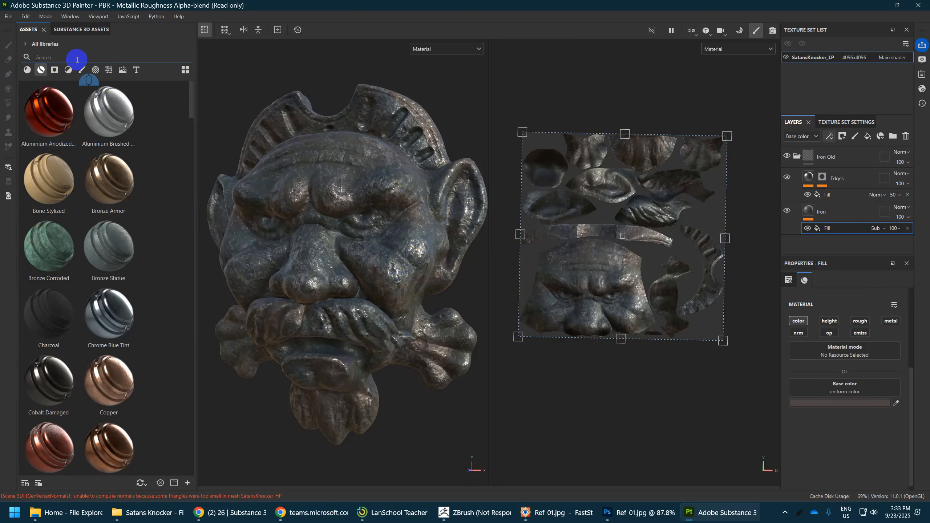
{"action": "type", "text": "rus"}
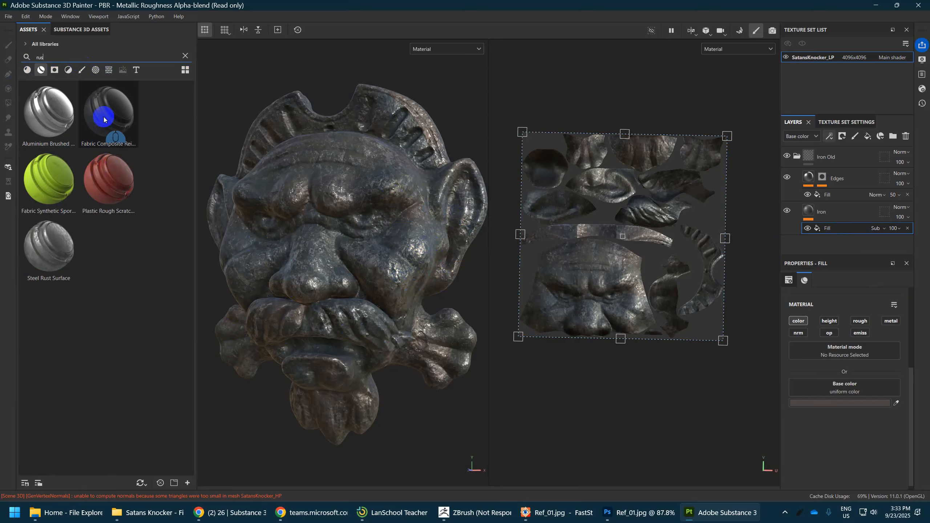
{"action": "type", "text": "t"}
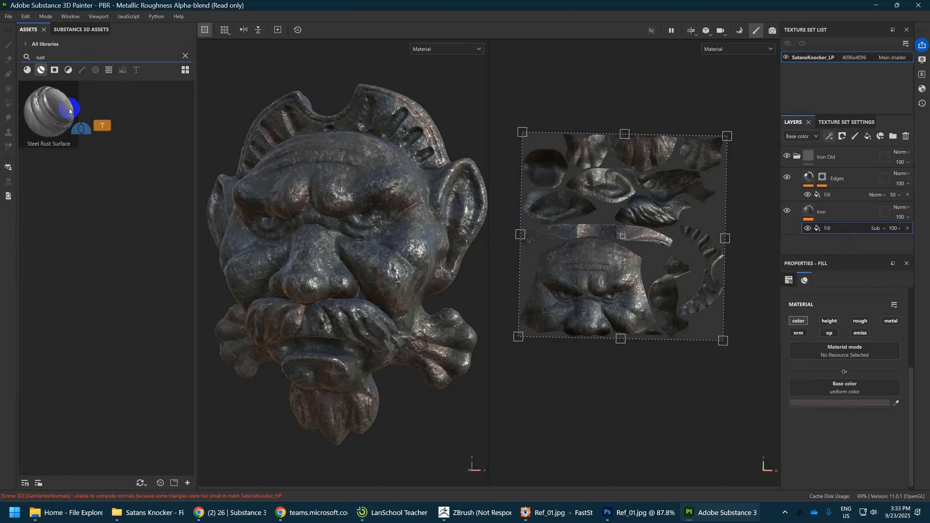
- Add the Metal Rust base material as a layer above Iron Old, and collapse the Iron Old folder
{"action": "left_click", "coordinate": [27, 70]}
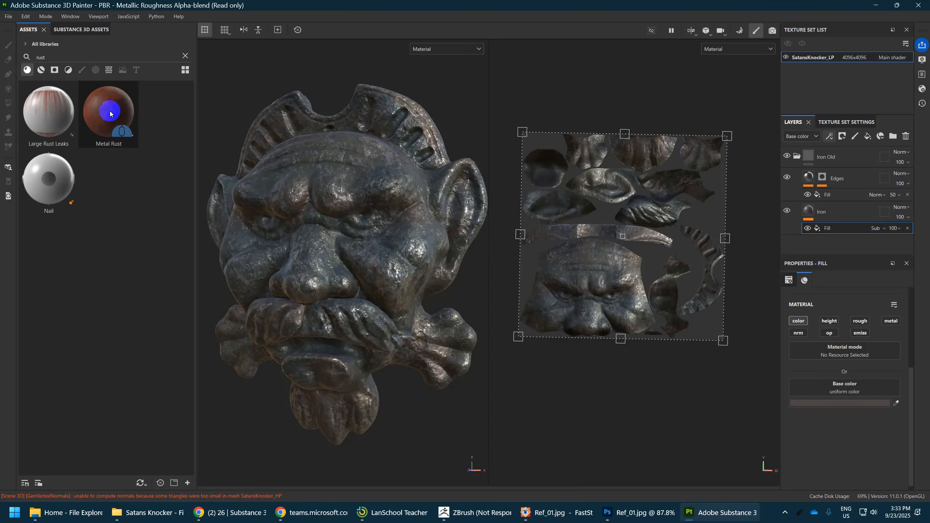
{"action": "left_click_drag", "start_coordinate": [111, 112], "coordinate": [859, 152]}
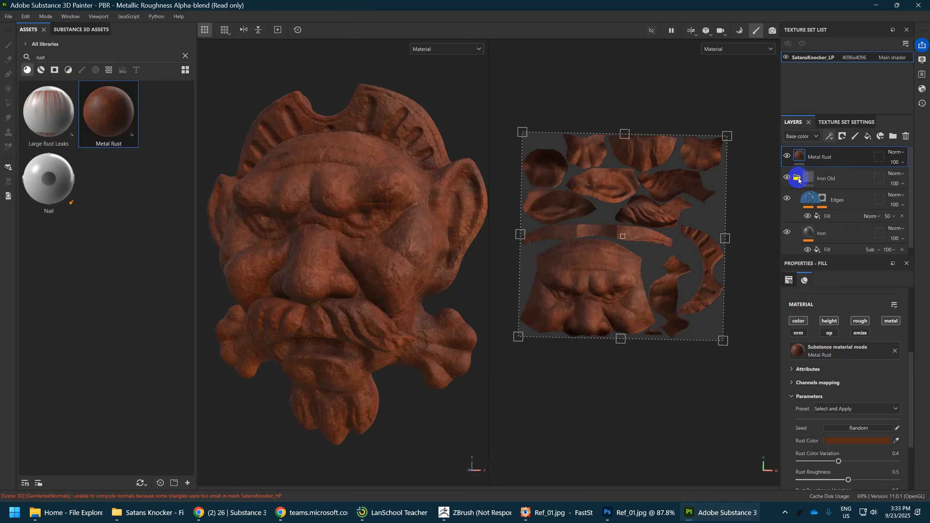
{"action": "left_click", "coordinate": [798, 179]}
{"action": "left_click", "coordinate": [812, 163]}
- Add a Dripping Rust generator to the Metal Rust layer
{"action": "right_click", "coordinate": [818, 160]}
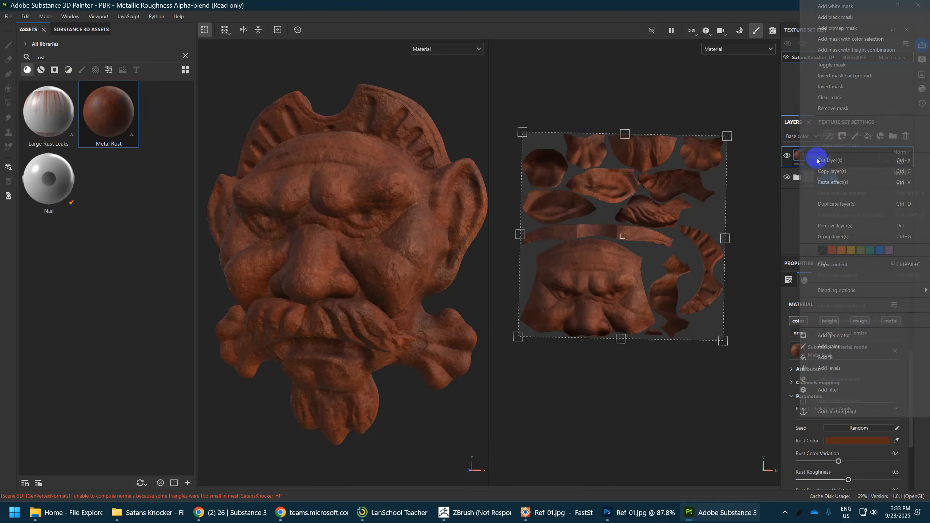
{"action": "left_click", "coordinate": [837, 336]}
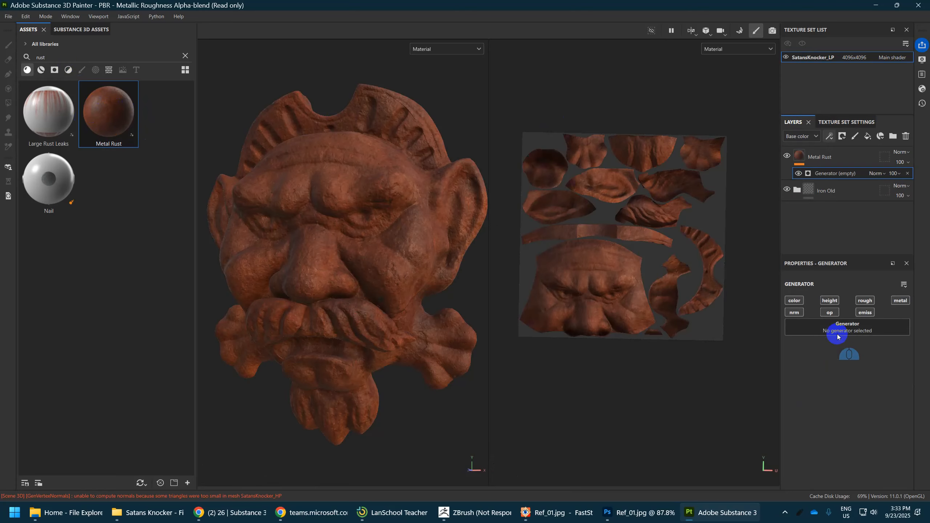
{"action": "left_click", "coordinate": [852, 332]}
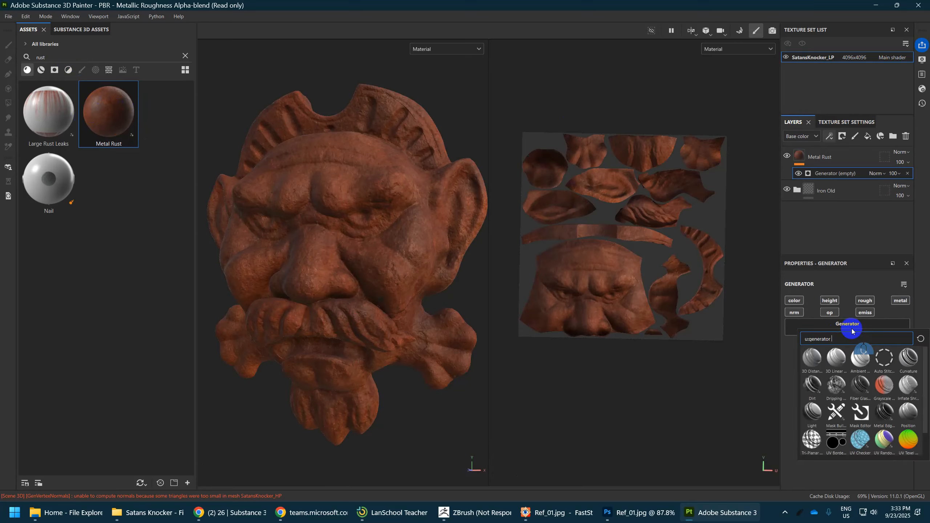
{"action": "left_click", "coordinate": [840, 389]}
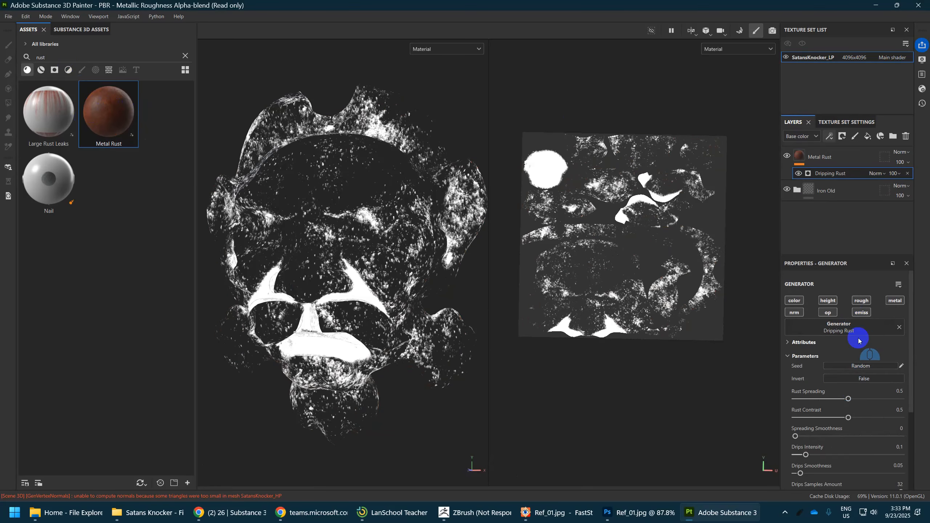
- Limit the Metal Rust layer's generator to the color, height and rough channels
{"action": "scroll", "coordinate": [858, 377], "scroll_direction": "down", "scroll_amount": 1}
{"action": "scroll", "coordinate": [854, 361], "scroll_direction": "up", "scroll_amount": 2}
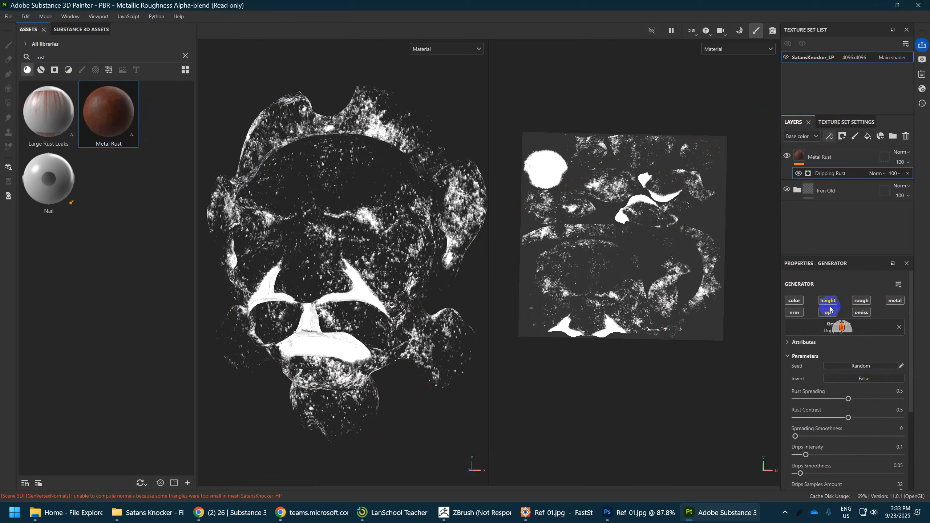
{"action": "left_click", "coordinate": [886, 303]}
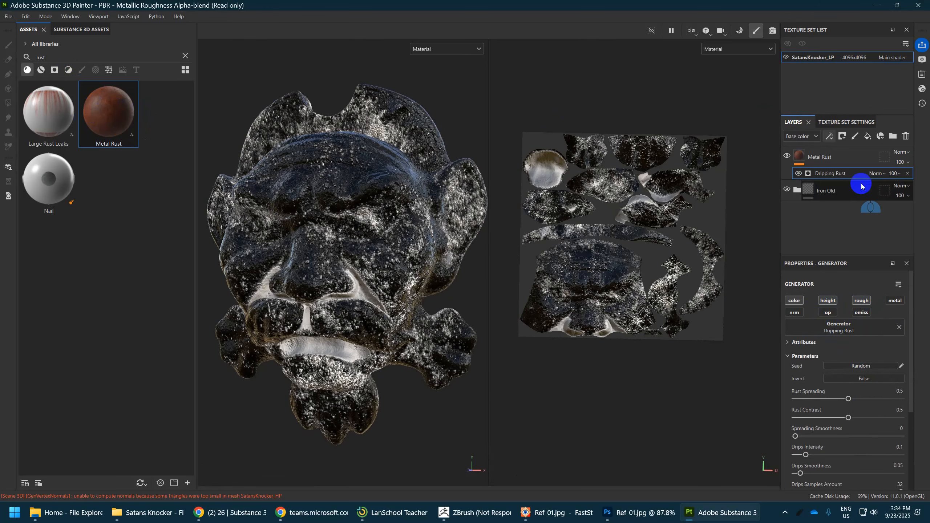
- Try different blending modes on the Metal Rust layer's Dripping Rust generator, ending on Multiply
{"action": "left_click", "coordinate": [882, 175]}
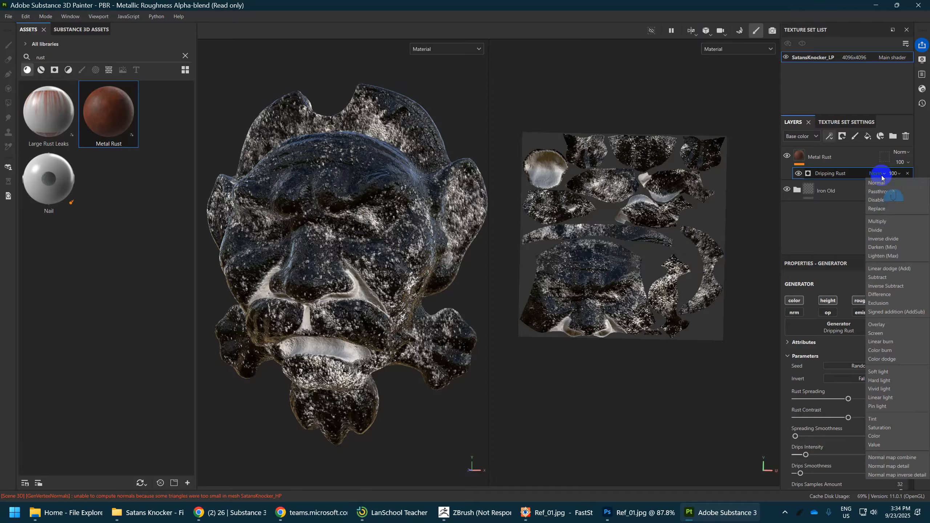
{"action": "left_click", "coordinate": [878, 179]}
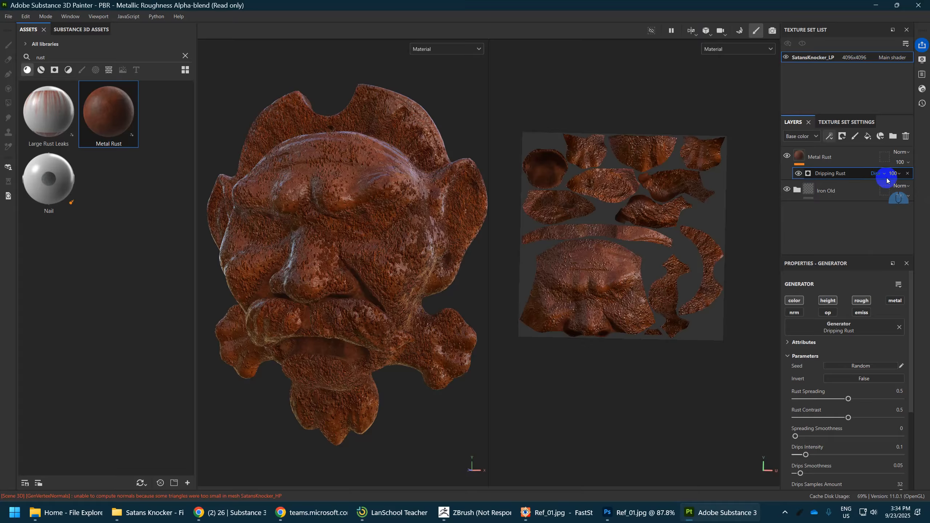
{"action": "scroll", "coordinate": [876, 176], "scroll_direction": "up", "scroll_amount": 1}
{"action": "scroll", "coordinate": [876, 176], "scroll_direction": "down", "scroll_amount": 4}
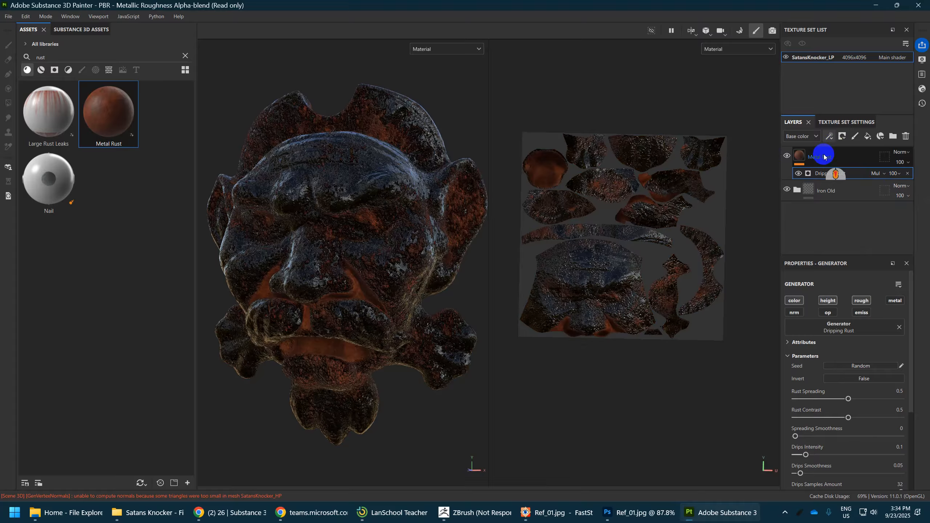
- Exclude the rough and height channels from the Metal Rust layer's Dripping Rust generator
{"action": "left_click", "coordinate": [864, 301]}
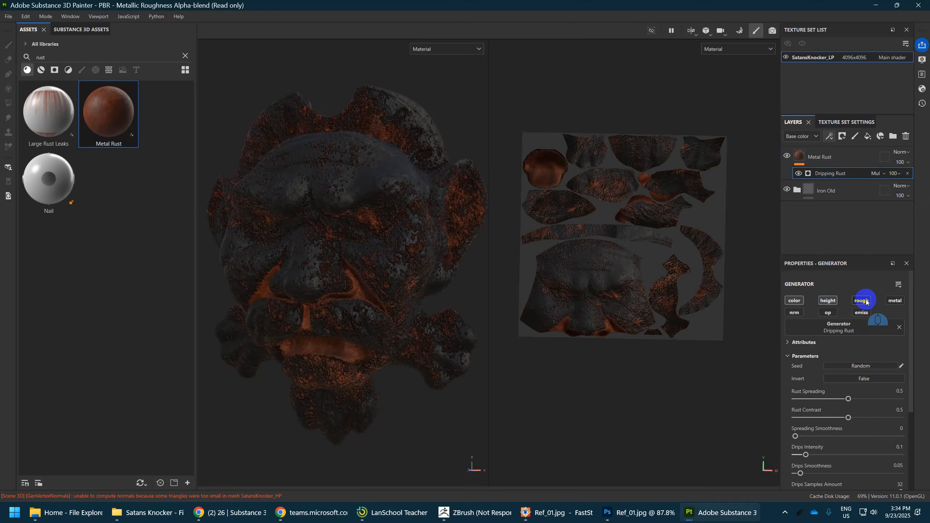
{"action": "left_click", "coordinate": [829, 300]}
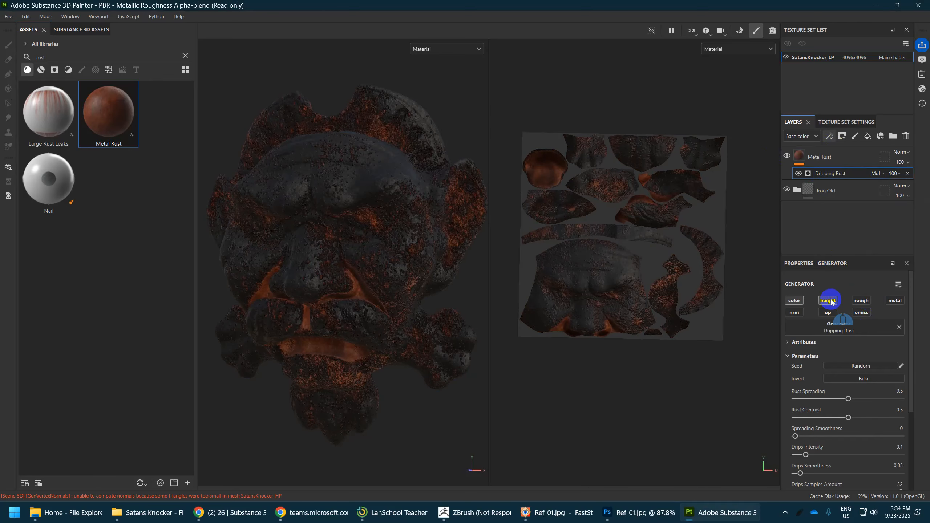
{"action": "scroll", "coordinate": [852, 354], "scroll_direction": "down", "scroll_amount": 3}
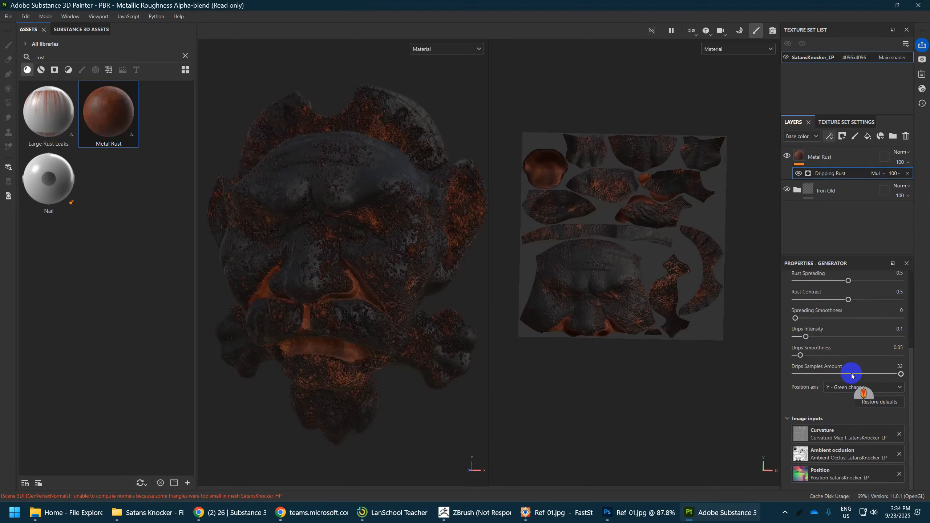
- Examine the Metal Rust layer's material channels, attributes, channels mapping and parameters
{"action": "left_click", "coordinate": [822, 158]}
{"action": "scroll", "coordinate": [869, 433], "scroll_direction": "down", "scroll_amount": 1}
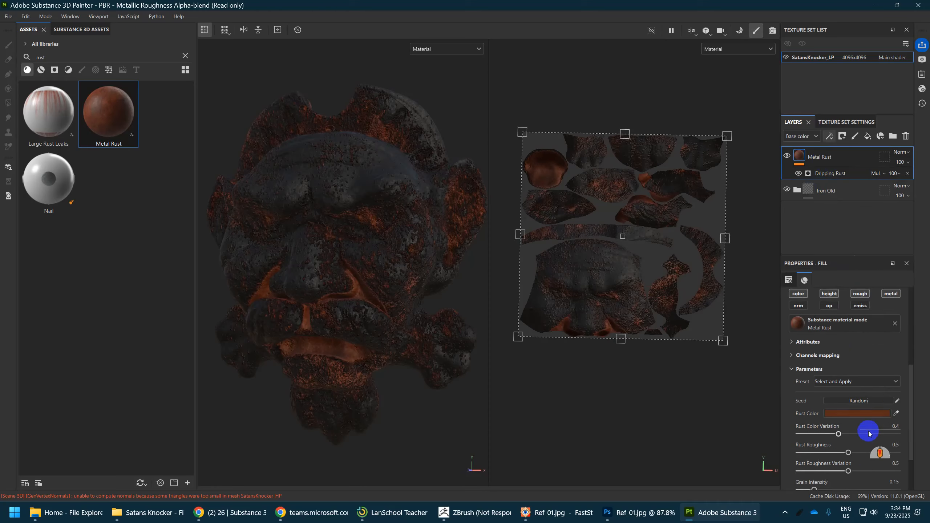
{"action": "scroll", "coordinate": [868, 432], "scroll_direction": "up", "scroll_amount": 3}
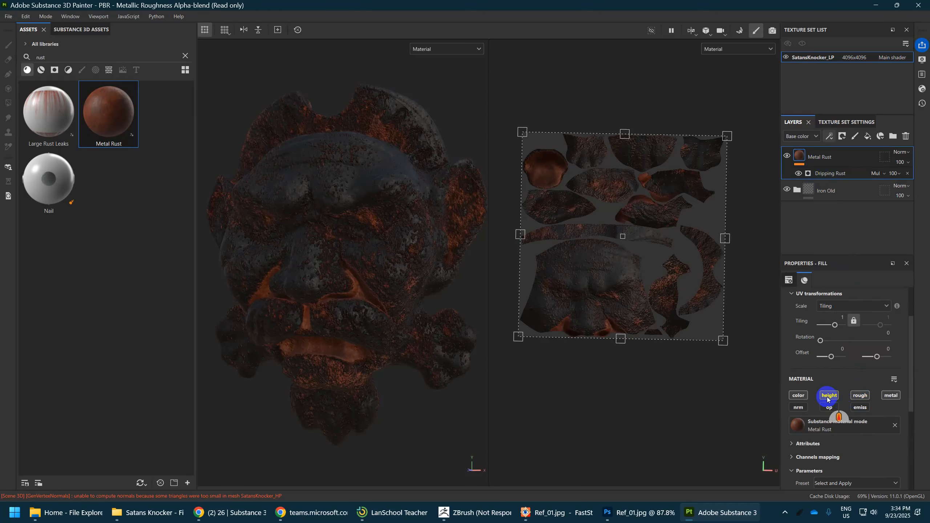
{"action": "scroll", "coordinate": [841, 403], "scroll_direction": "down", "scroll_amount": 2}
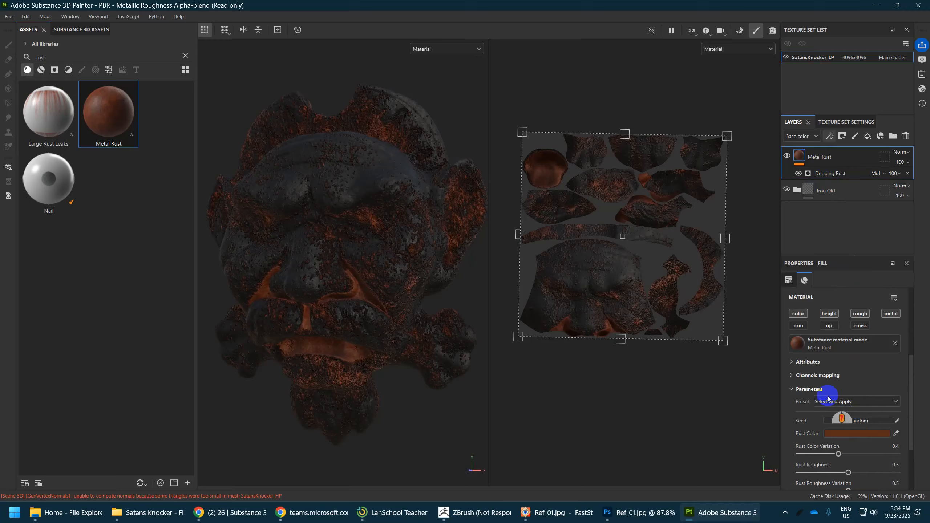
{"action": "left_click", "coordinate": [794, 363]}
{"action": "left_click", "coordinate": [793, 362]}
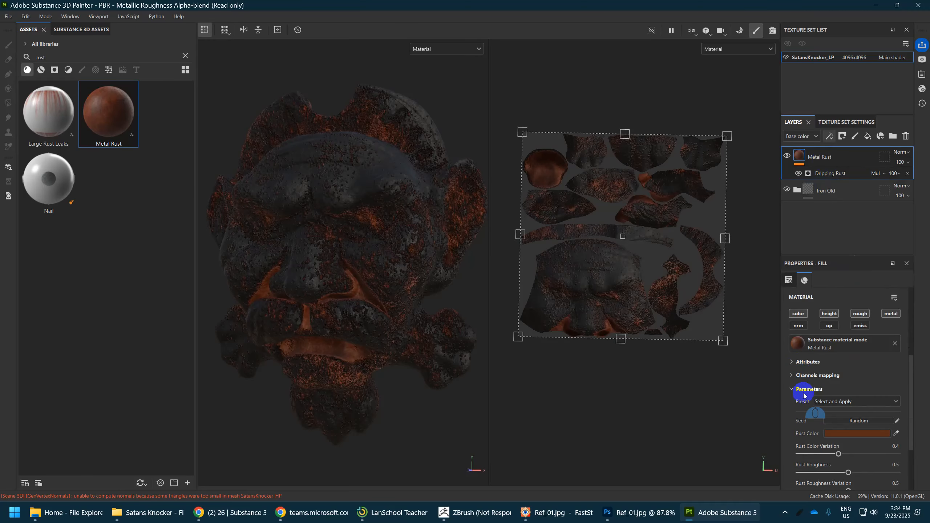
{"action": "left_click", "coordinate": [792, 376]}
- Set the Dripping Rust generator's Rust Spreading to 0.31, Rust Contrast to 0, Drips Intensity to 0.55 and Drips Smoothness to 0.16
{"action": "left_click", "coordinate": [839, 174]}
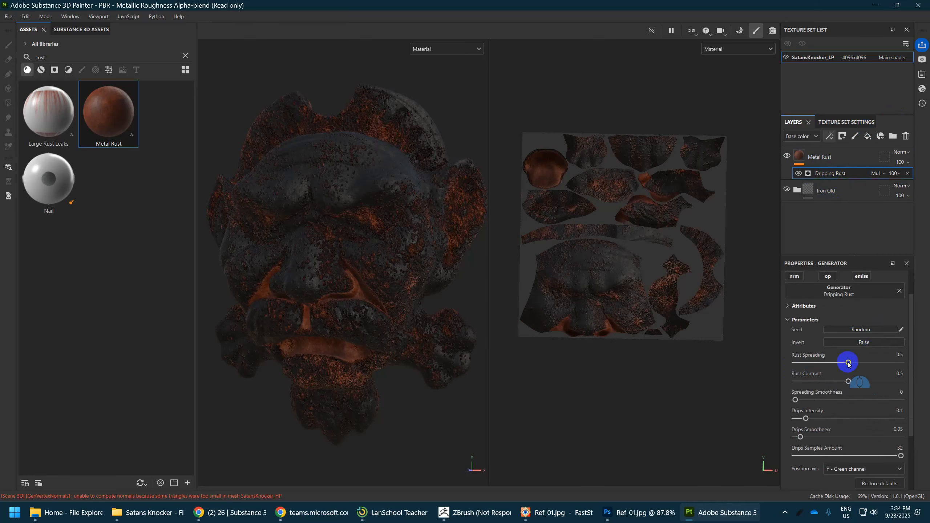
{"action": "left_click_drag", "start_coordinate": [848, 363], "coordinate": [818, 378]}
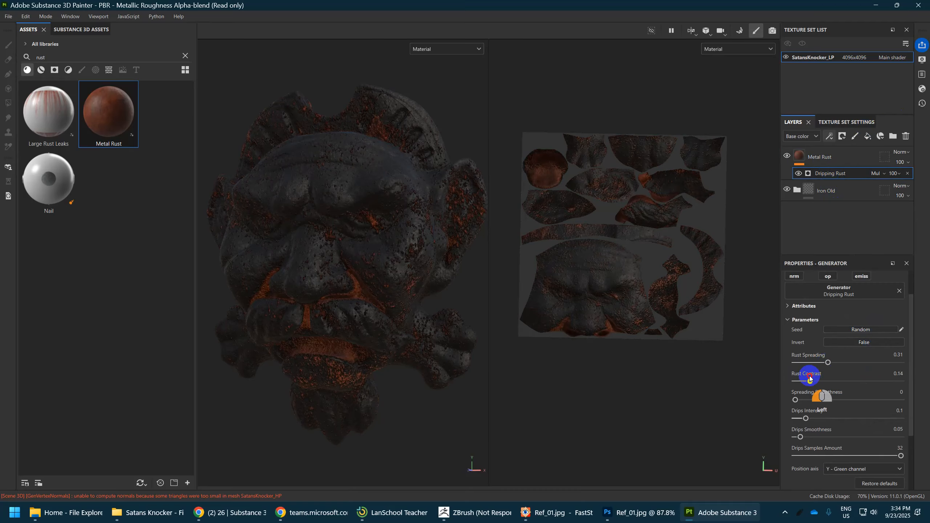
{"action": "scroll", "coordinate": [812, 386], "scroll_direction": "down", "scroll_amount": 3}
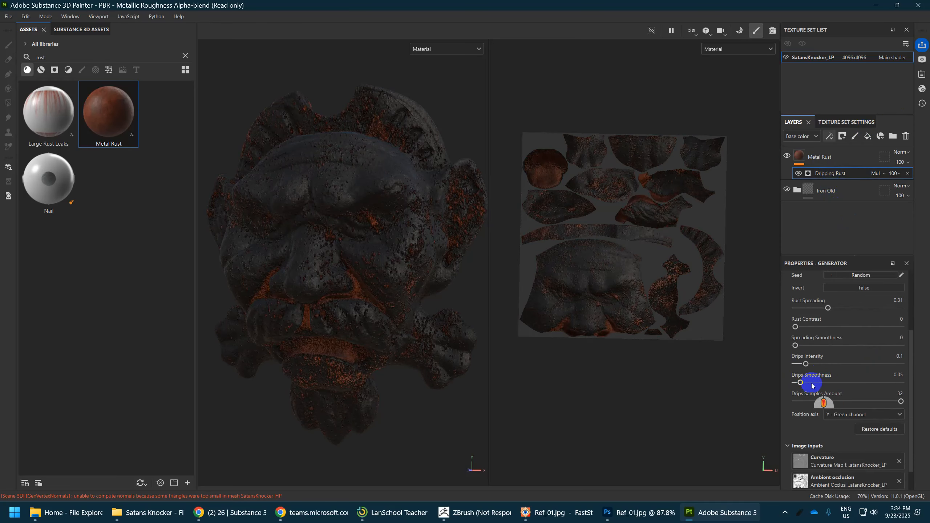
{"action": "left_click_drag", "start_coordinate": [807, 364], "coordinate": [864, 363]}
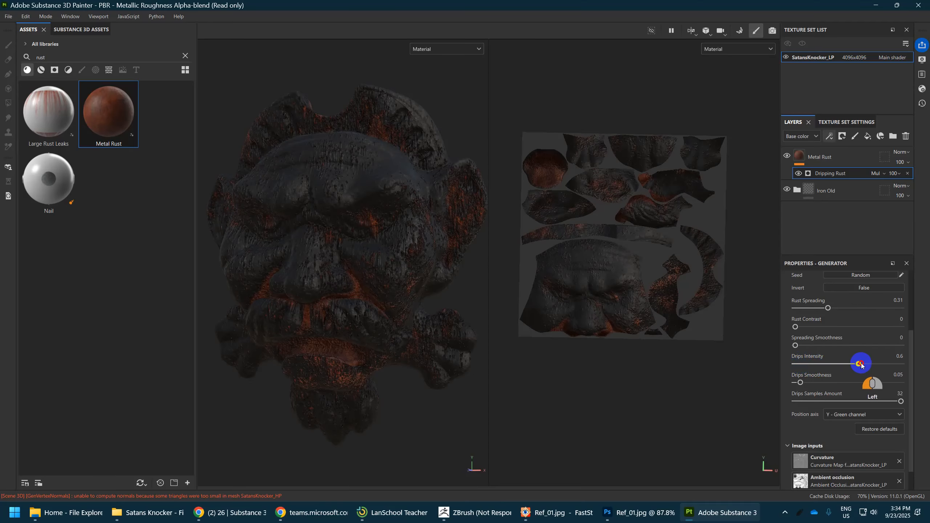
{"action": "left_click_drag", "start_coordinate": [856, 364], "coordinate": [853, 364]}
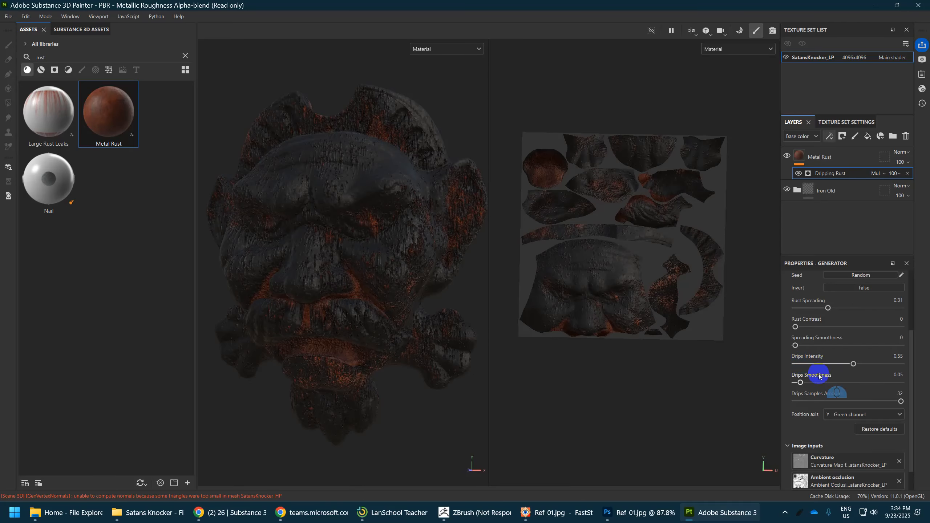
{"action": "left_click_drag", "start_coordinate": [798, 382], "coordinate": [820, 384]}
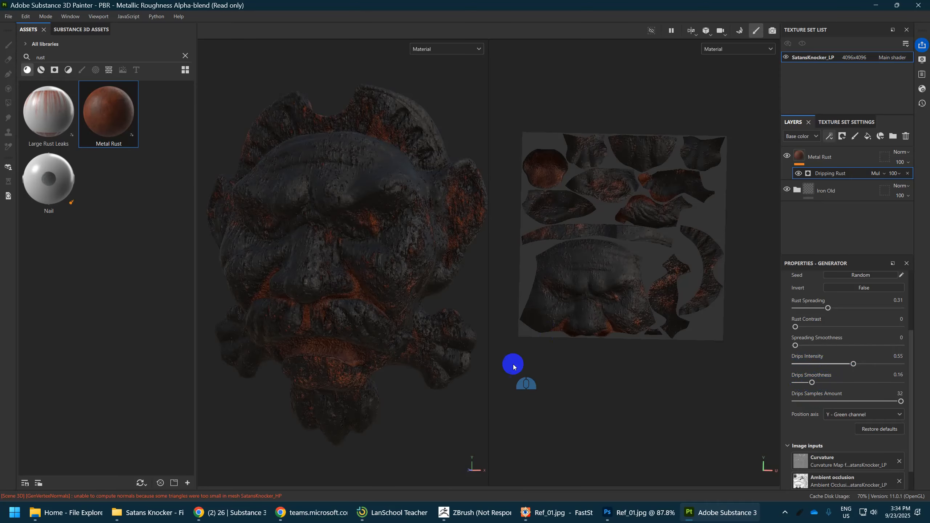
{"action": "left_click", "coordinate": [417, 416]}
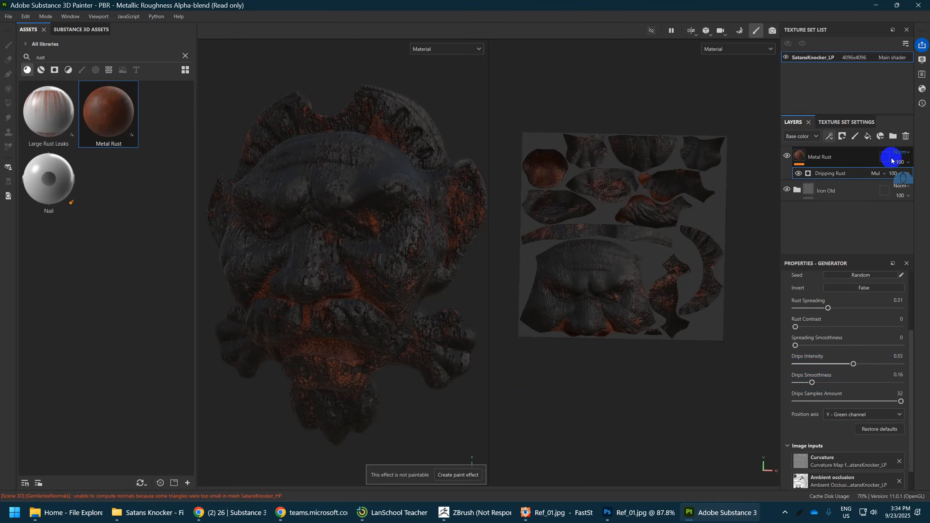
- Try different blending modes on the Metal Rust layer itself, ending on Color burn
{"action": "left_click", "coordinate": [902, 152]}
{"action": "left_click", "coordinate": [903, 154]}
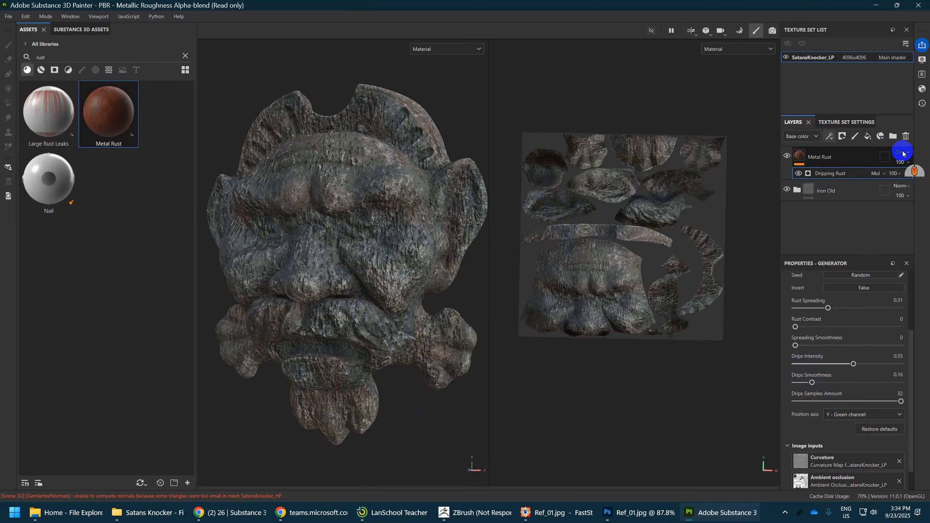
{"action": "scroll", "coordinate": [903, 153], "scroll_direction": "down", "scroll_amount": 6}
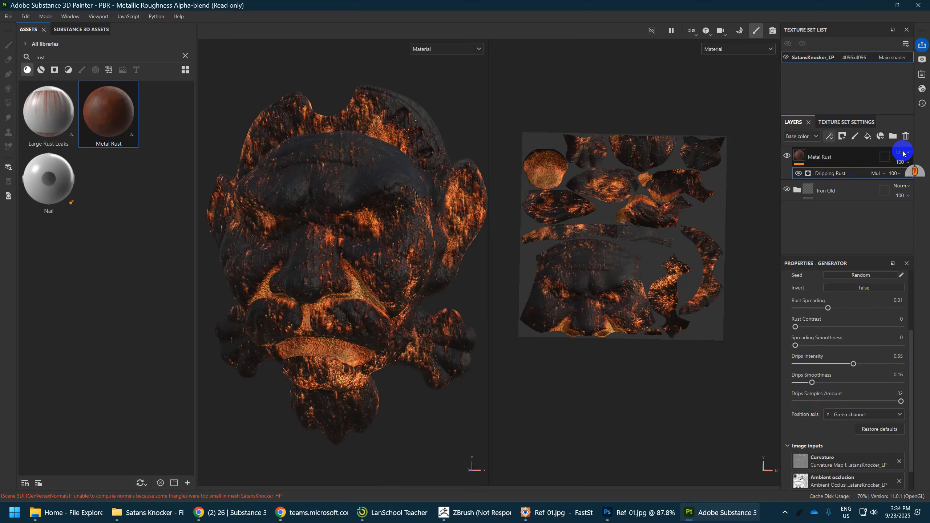
{"action": "scroll", "coordinate": [903, 153], "scroll_direction": "down", "scroll_amount": 2}
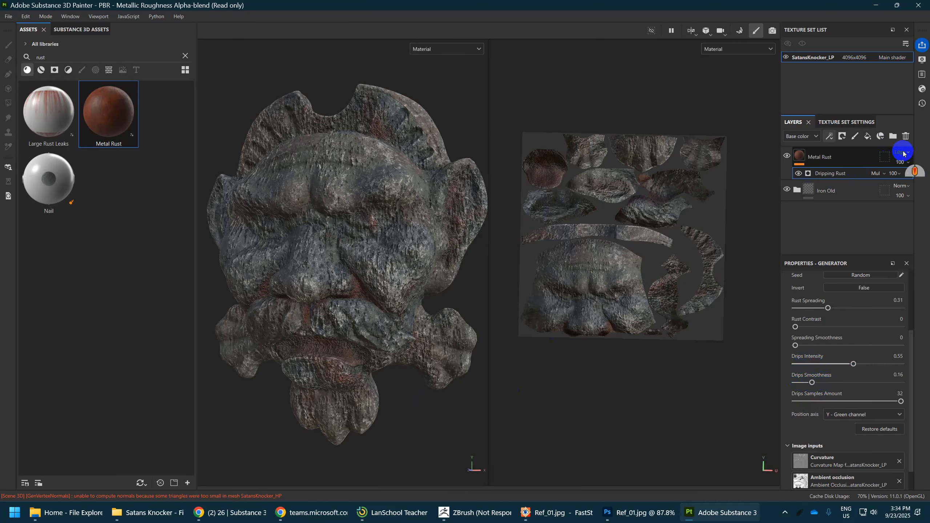
{"action": "scroll", "coordinate": [903, 153], "scroll_direction": "down", "scroll_amount": 4}
{"action": "scroll", "coordinate": [903, 154], "scroll_direction": "down", "scroll_amount": 1}
{"action": "scroll", "coordinate": [903, 154], "scroll_direction": "down", "scroll_amount": 1}
{"action": "scroll", "coordinate": [904, 153], "scroll_direction": "down", "scroll_amount": 1}
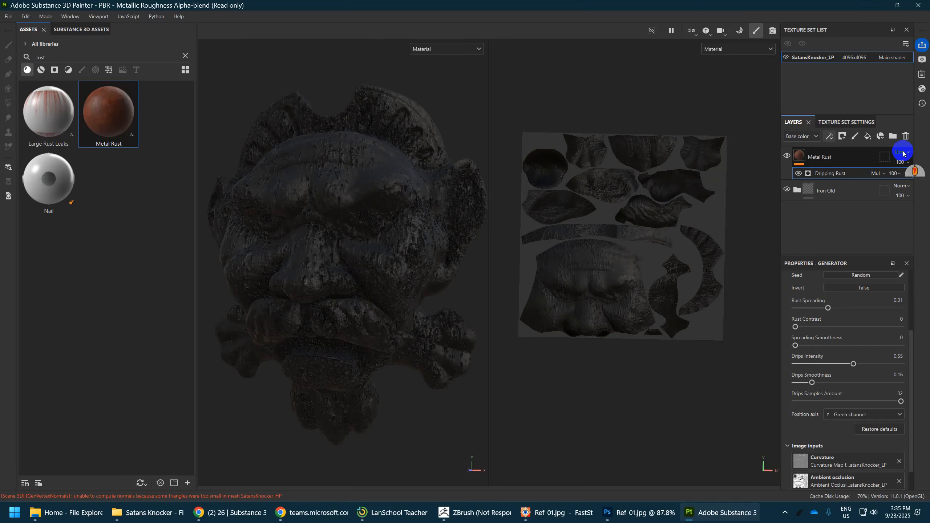
- Cut the Dripping Rust generator from the Metal Rust layer's content and add a black mask to the layer
{"action": "right_click", "coordinate": [824, 173]}
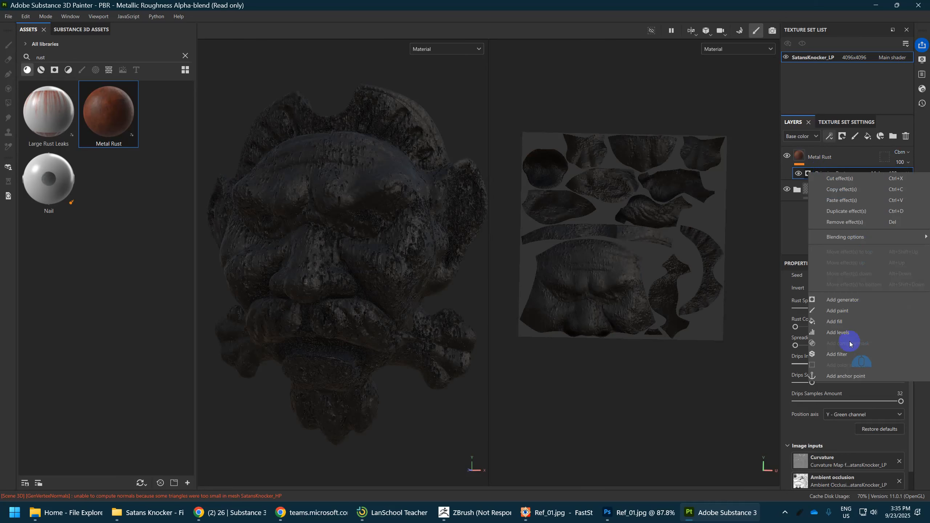
{"action": "left_click", "coordinate": [798, 205]}
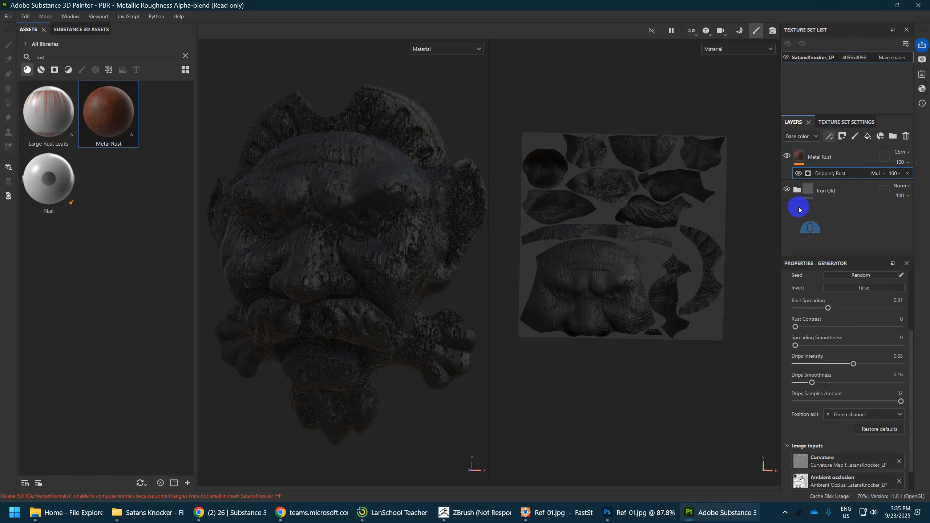
{"action": "right_click", "coordinate": [817, 174]}
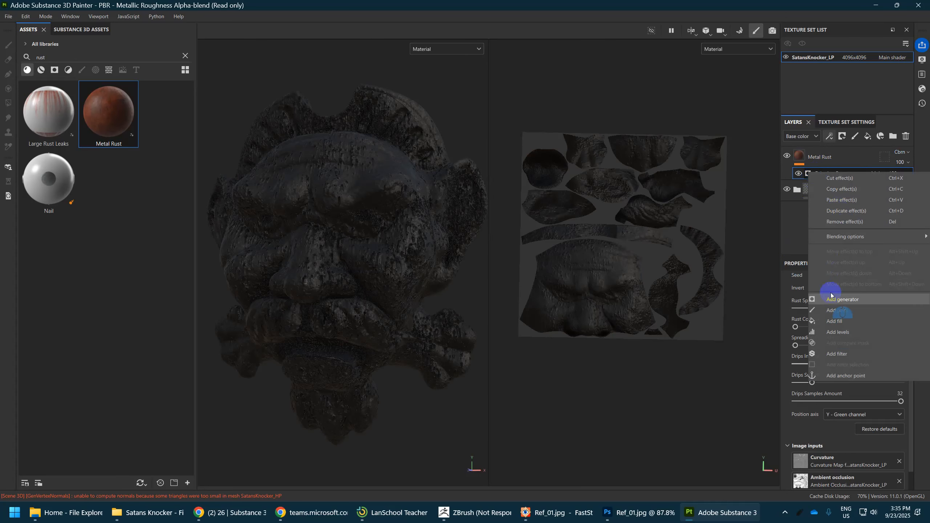
{"action": "left_click", "coordinate": [836, 179]}
{"action": "right_click", "coordinate": [827, 158]}
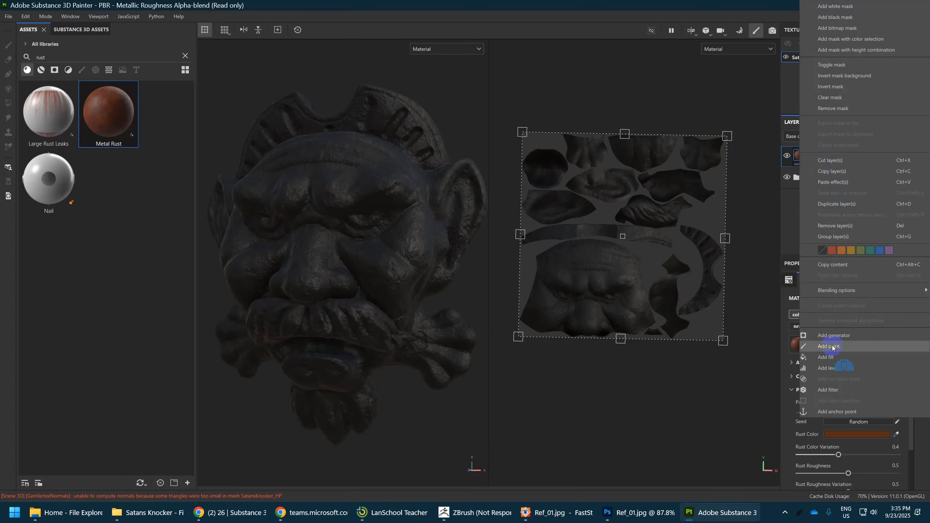
{"action": "left_click", "coordinate": [839, 17]}
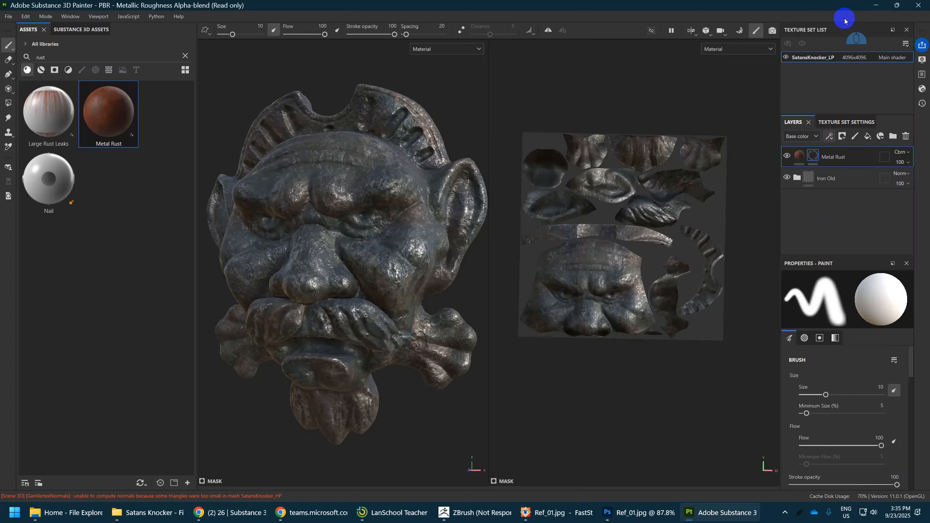
- Add a Dripping Rust generator to the Metal Rust layer's mask, and set the layer's blending mode to Normal
{"action": "right_click", "coordinate": [812, 157]}
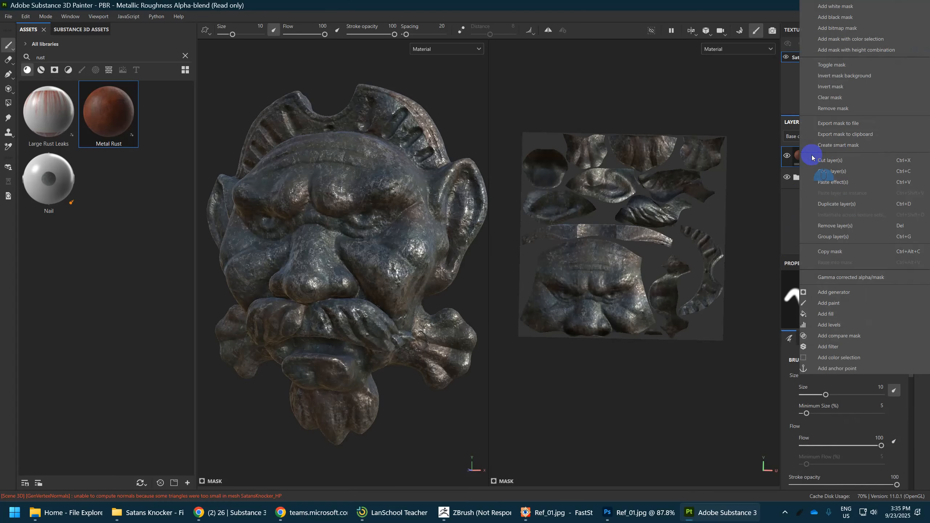
{"action": "left_click", "coordinate": [839, 294]}
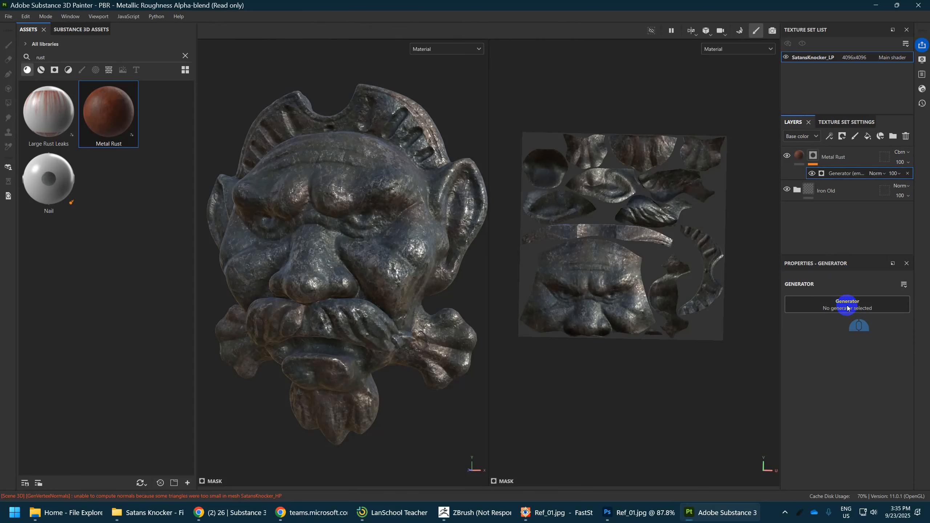
{"action": "left_click", "coordinate": [847, 304]}
{"action": "left_click", "coordinate": [839, 364]}
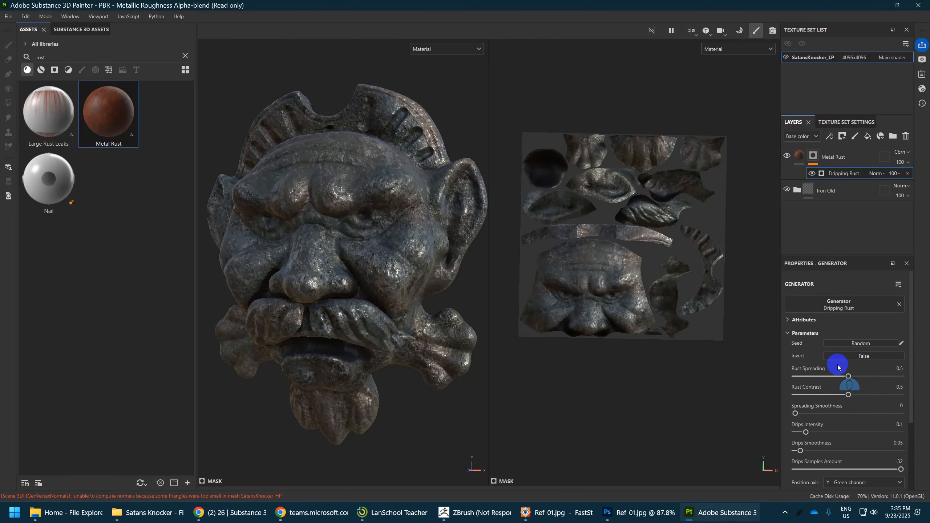
{"action": "left_click", "coordinate": [901, 151]}
{"action": "left_click", "coordinate": [892, 163]}
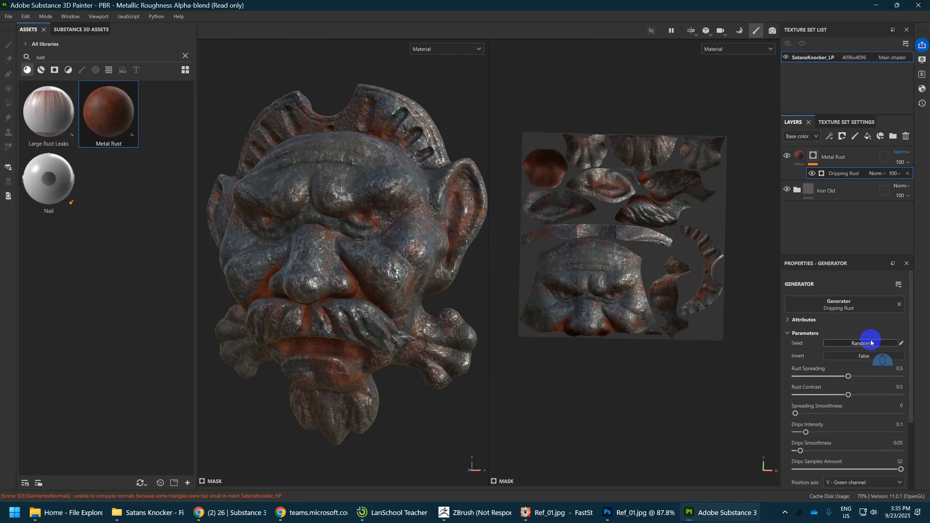
- Set the mask generator's Rust Spreading to 0.28, Rust Contrast to 0.15, Spreading Smoothness to 0.32, Drips Intensity to 0.65 and Drips Smoothness to 0.39
{"action": "left_click", "coordinate": [849, 376]}
{"action": "left_click_drag", "start_coordinate": [848, 376], "coordinate": [839, 413]}
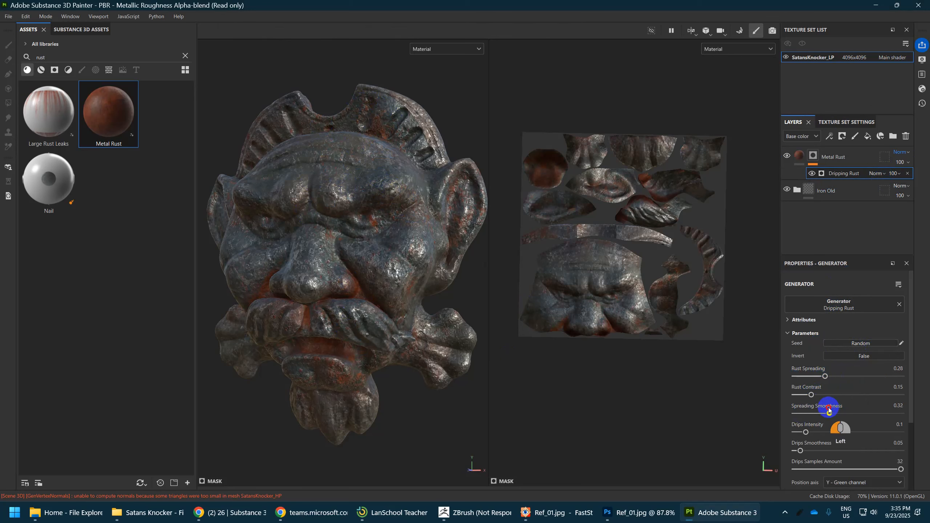
{"action": "scroll", "coordinate": [829, 411], "scroll_direction": "down", "scroll_amount": 2}
{"action": "left_click_drag", "start_coordinate": [806, 377], "coordinate": [864, 378]}
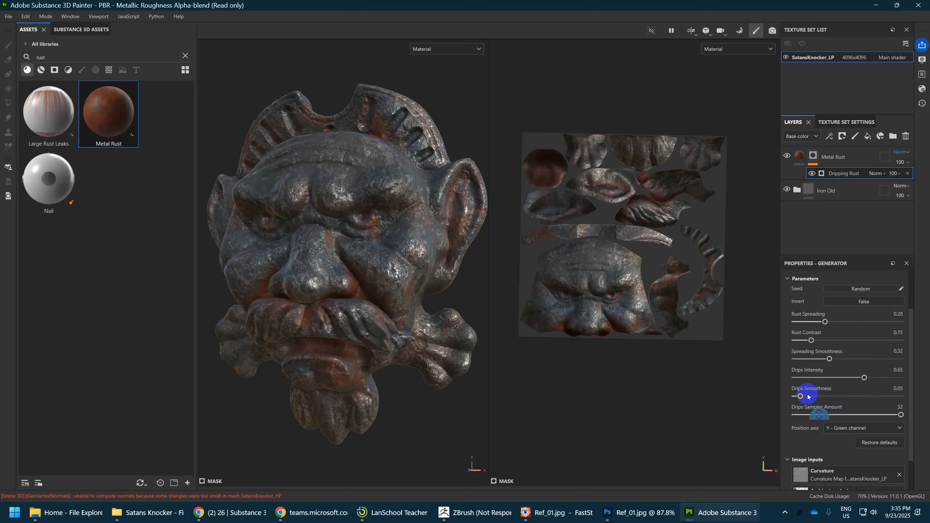
{"action": "left_click_drag", "start_coordinate": [814, 399], "coordinate": [837, 396]}
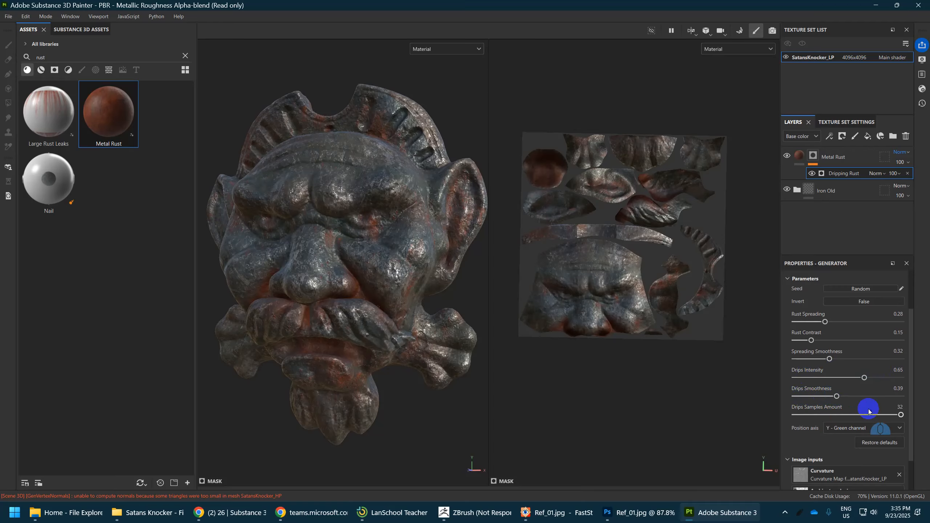
{"action": "scroll", "coordinate": [868, 410], "scroll_direction": "down", "scroll_amount": 2}
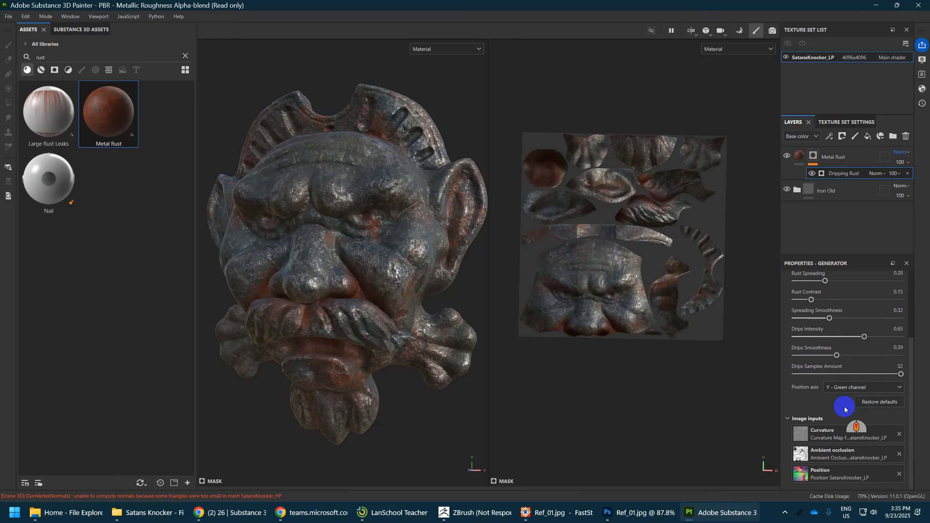
{"action": "scroll", "coordinate": [843, 414], "scroll_direction": "up", "scroll_amount": 3}
{"action": "left_click", "coordinate": [788, 320]}
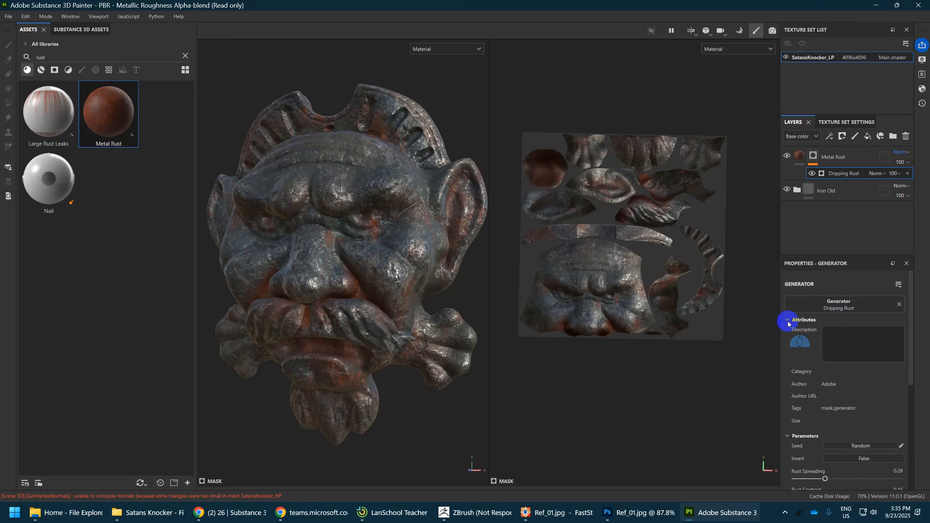
- Inspect the brush, alpha, stencil and grayscale settings for painting on the Metal Rust layer's mask
{"action": "left_click", "coordinate": [816, 156]}
{"action": "scroll", "coordinate": [870, 437], "scroll_direction": "down", "scroll_amount": 2}
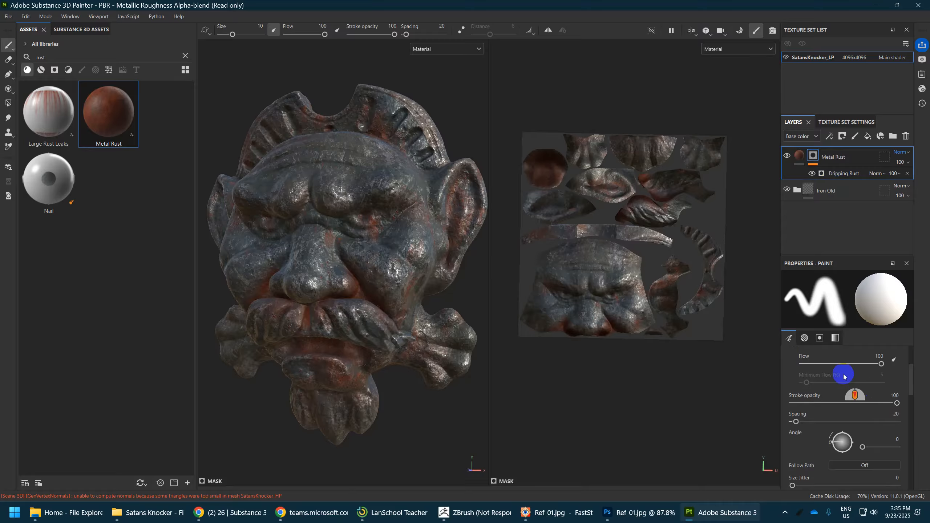
{"action": "scroll", "coordinate": [835, 393], "scroll_direction": "up", "scroll_amount": 2}
{"action": "mouse_move", "coordinate": [828, 397]}
{"action": "left_mouse_down"}
{"action": "mouse_move", "coordinate": [854, 397]}
{"action": "mouse_move", "coordinate": [821, 395]}
{"action": "mouse_move", "coordinate": [830, 396]}
{"action": "left_mouse_up"}
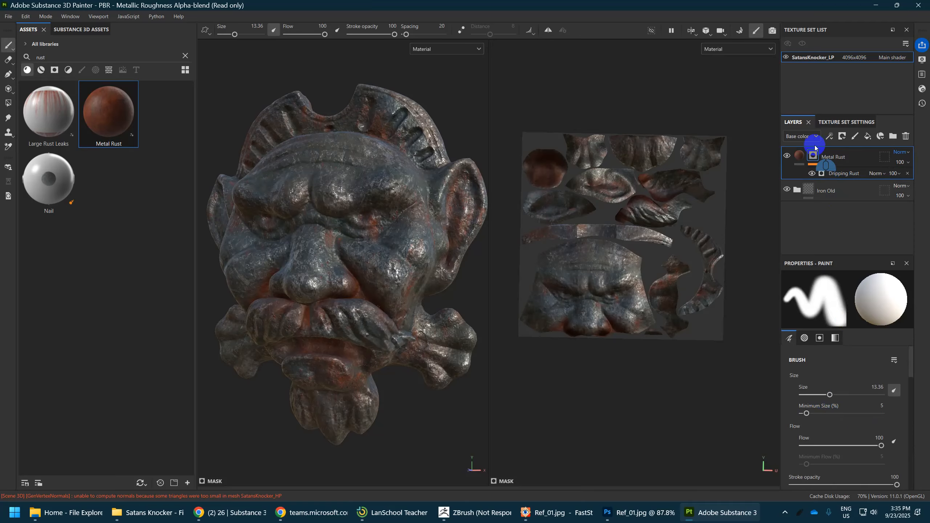
{"action": "left_click", "coordinate": [839, 163]}
{"action": "double_click", "coordinate": [842, 158]}
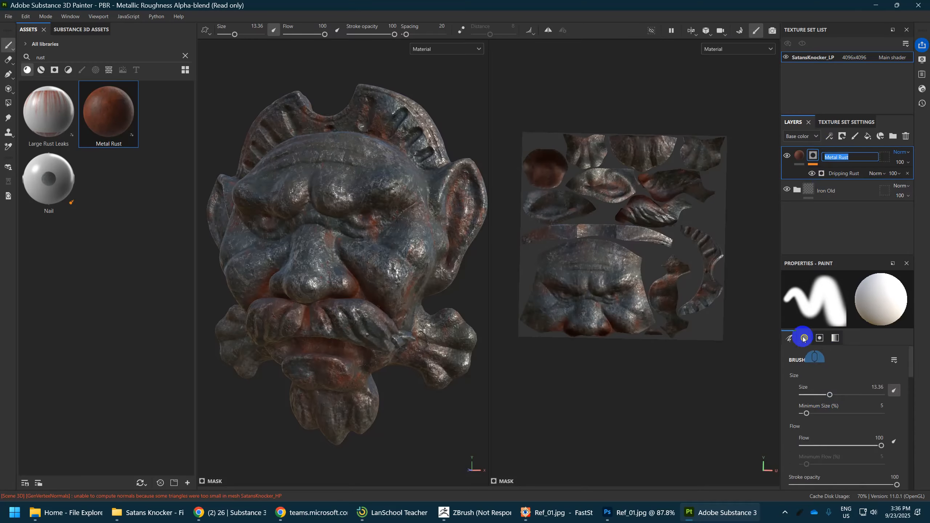
{"action": "left_click", "coordinate": [805, 338]}
{"action": "left_click", "coordinate": [829, 369]}
{"action": "left_click", "coordinate": [831, 338]}
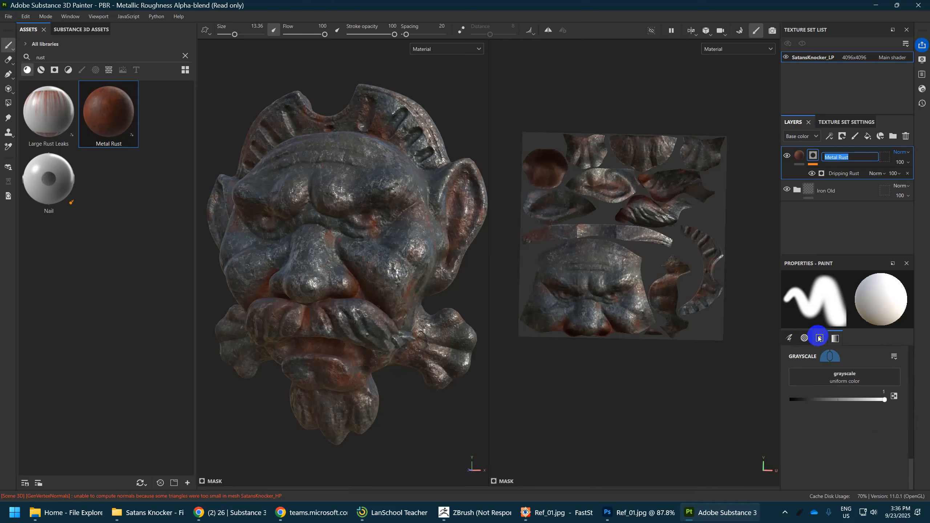
{"action": "left_click", "coordinate": [820, 337]}
- Raise the Metal Rust fill's Rust Color Variation and set its UV tiling to 18.52
{"action": "left_click", "coordinate": [799, 156]}
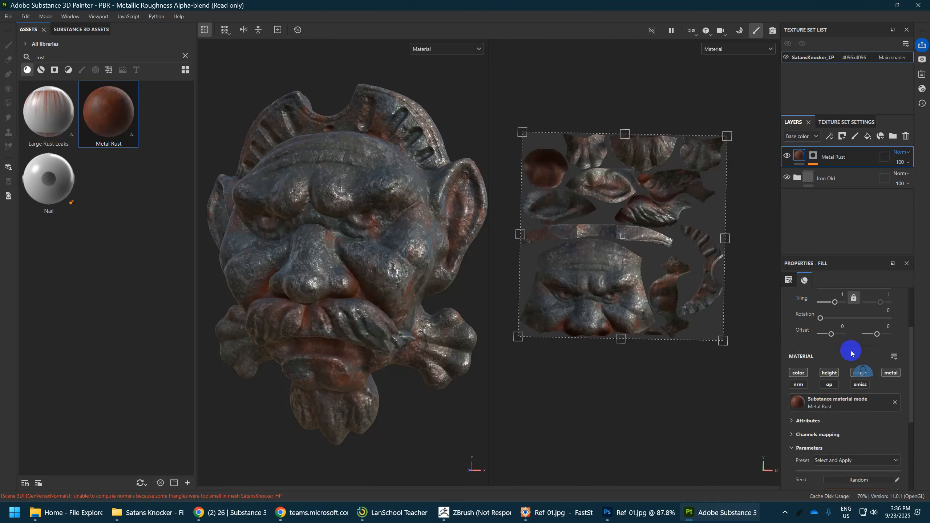
{"action": "scroll", "coordinate": [866, 410], "scroll_direction": "down", "scroll_amount": 5}
{"action": "scroll", "coordinate": [867, 418], "scroll_direction": "down", "scroll_amount": 1}
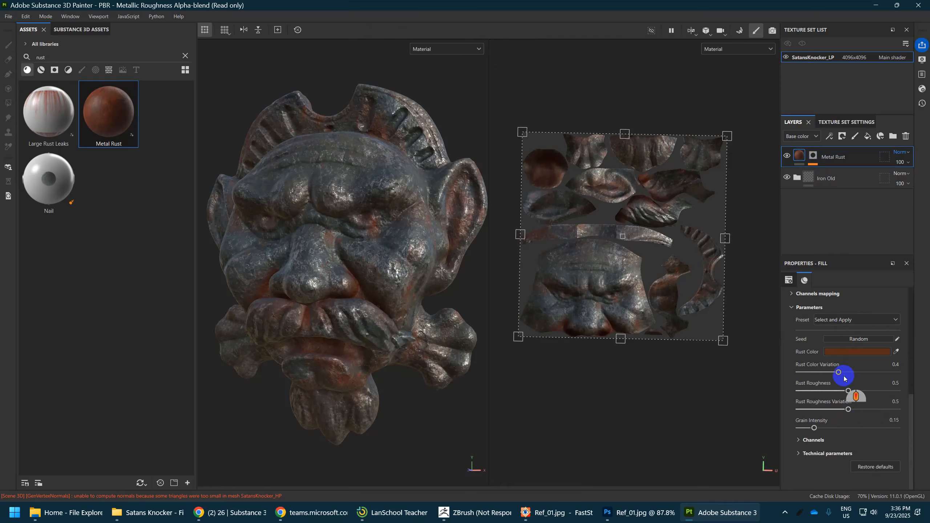
{"action": "left_click_drag", "start_coordinate": [838, 374], "coordinate": [866, 372]}
{"action": "scroll", "coordinate": [850, 383], "scroll_direction": "up", "scroll_amount": 6}
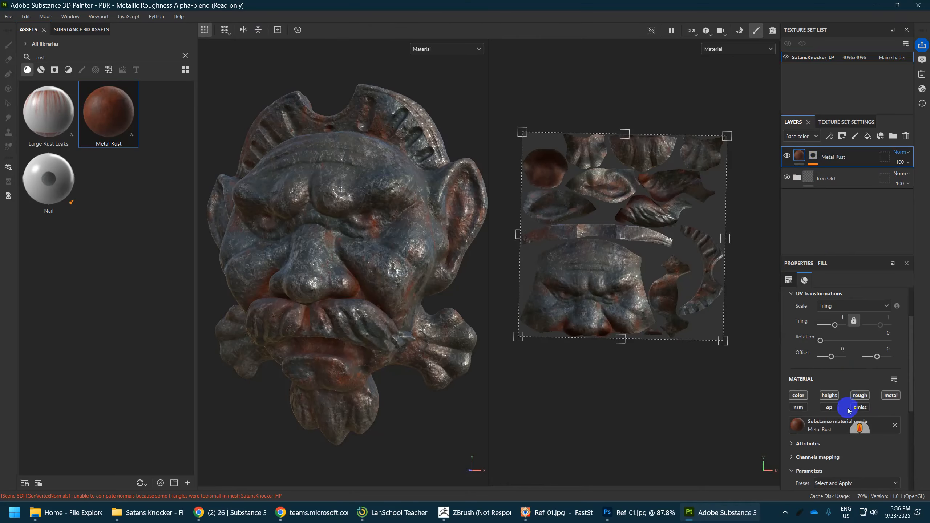
{"action": "left_click_drag", "start_coordinate": [837, 386], "coordinate": [841, 384]}
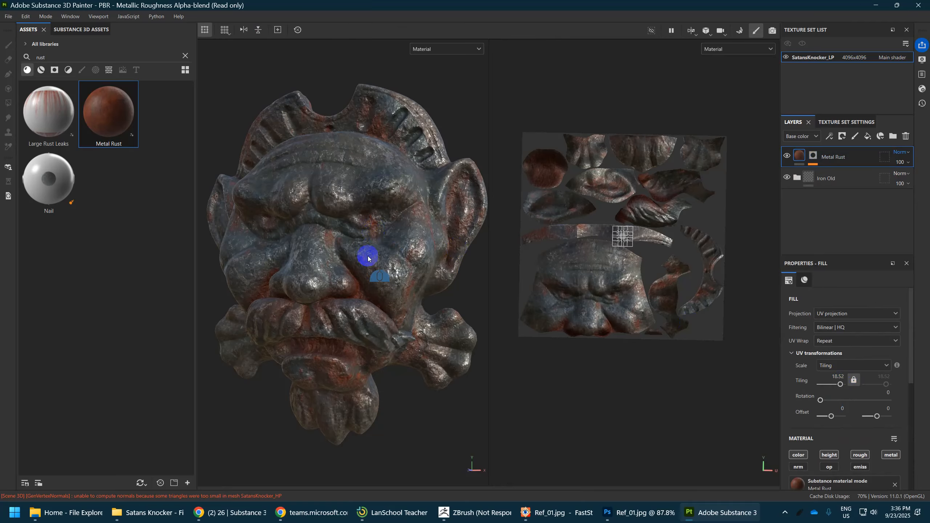
- Try tri-planar projection on the Metal Rust fill while viewing the crest up close, and switch it back to UV projection
{"action": "scroll", "coordinate": [361, 266], "scroll_direction": "up", "scroll_amount": 5}
{"action": "scroll", "coordinate": [356, 270], "scroll_direction": "down", "scroll_amount": 6}
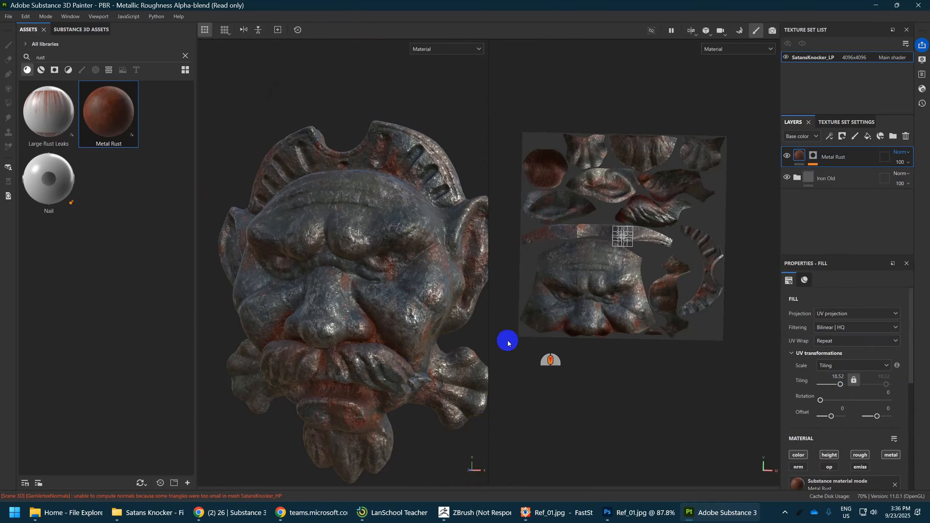
{"action": "left_click_drag", "start_coordinate": [332, 117], "coordinate": [291, 228], "text": "alt"}
{"action": "left_click_drag", "start_coordinate": [297, 220], "coordinate": [385, 263], "text": "alt"}
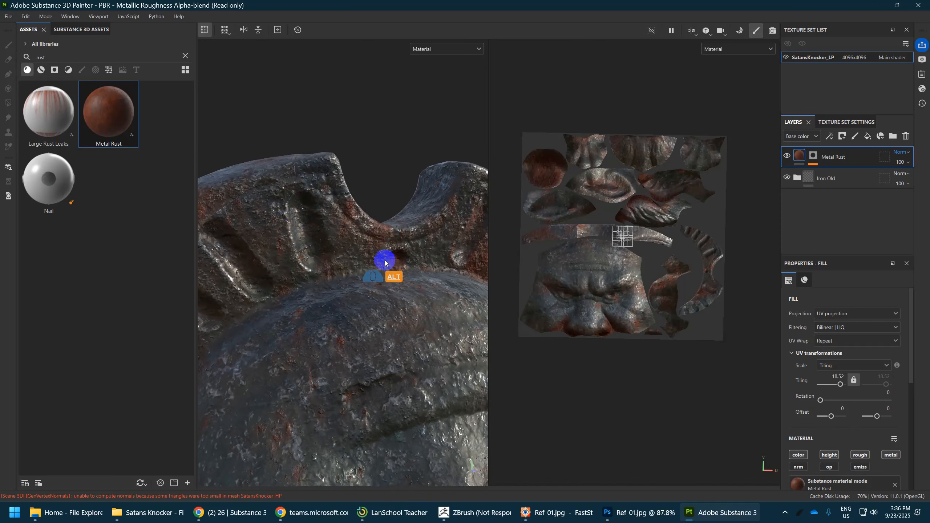
{"action": "left_click", "coordinate": [840, 315]}
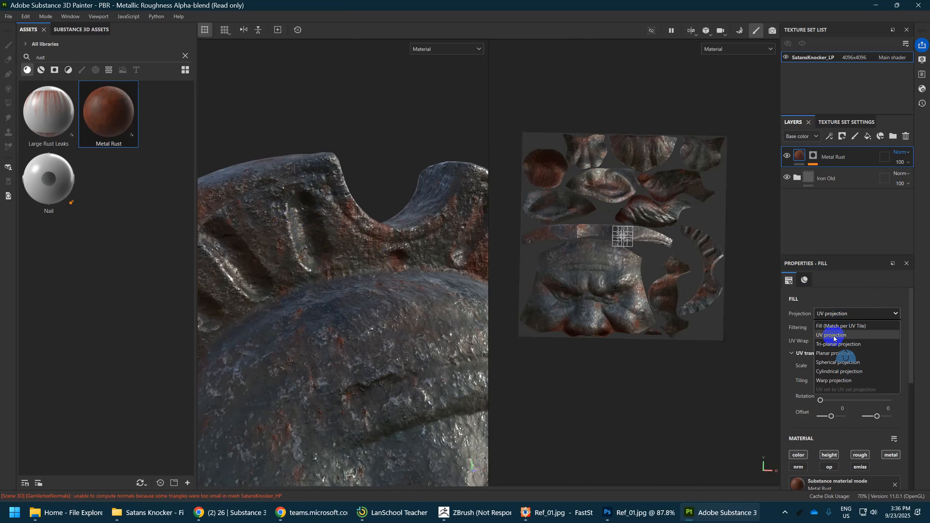
{"action": "left_click", "coordinate": [839, 344]}
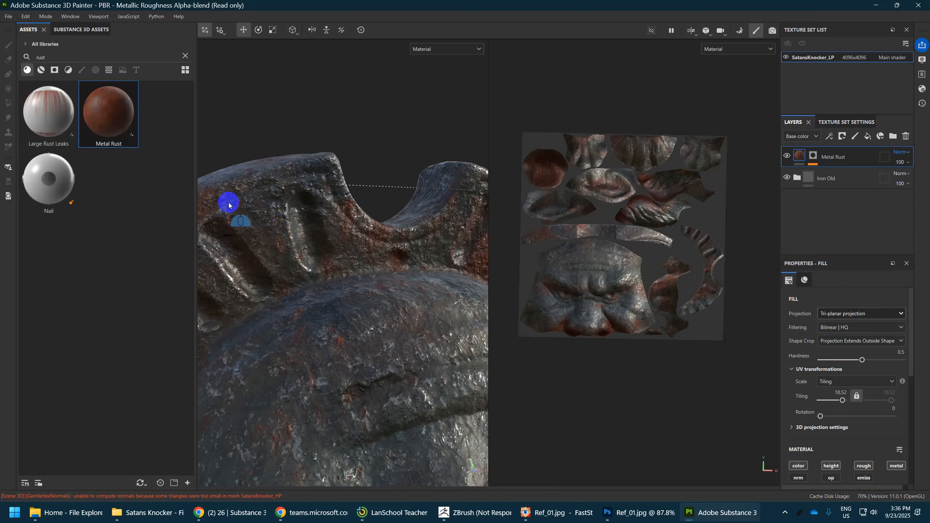
{"action": "left_click", "coordinate": [866, 315]}
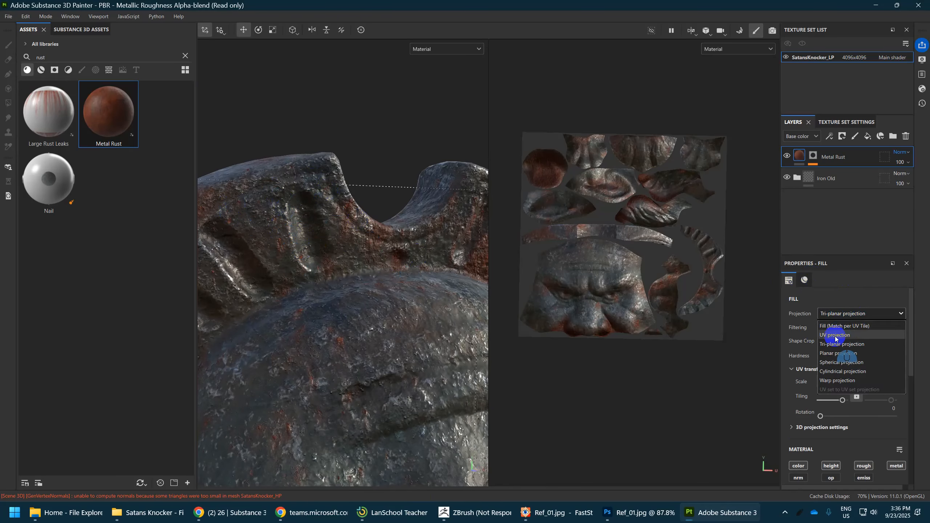
{"action": "left_click", "coordinate": [836, 335]}
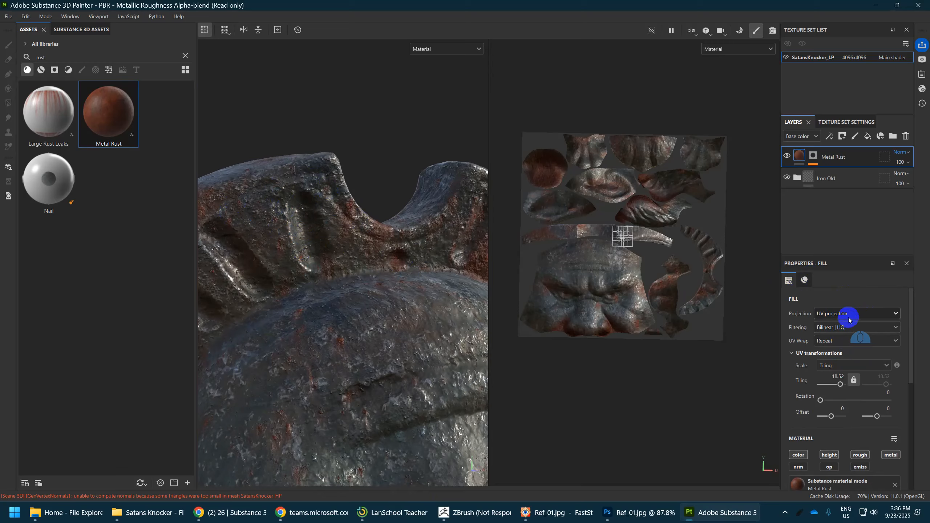
- Set the projection of the Edges layer in the Iron Old folder to Tri-planar projection and check it across the model
{"action": "left_click", "coordinate": [795, 179]}
{"action": "left_click", "coordinate": [819, 179]}
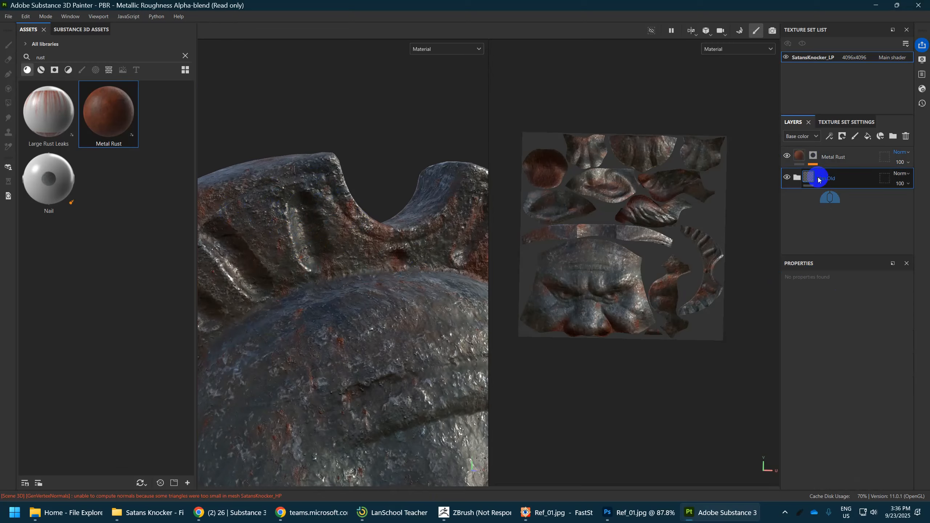
{"action": "left_click", "coordinate": [806, 179]}
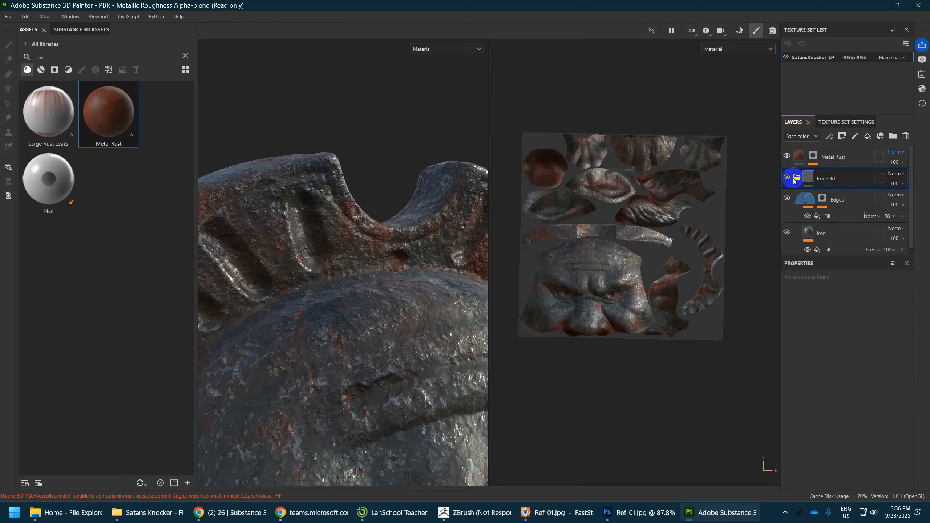
{"action": "left_click", "coordinate": [838, 201]}
{"action": "left_click", "coordinate": [869, 313]}
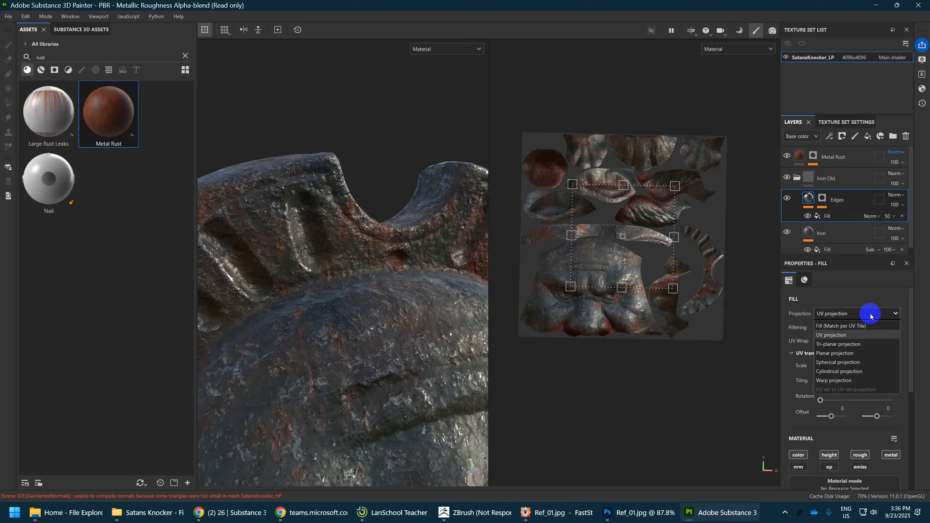
{"action": "left_click", "coordinate": [845, 344]}
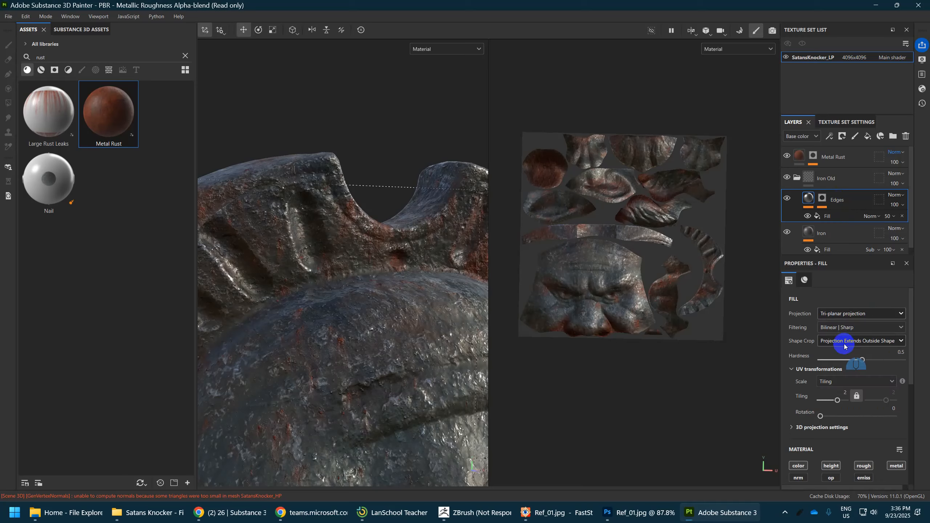
{"action": "left_click_drag", "start_coordinate": [278, 322], "coordinate": [358, 295], "text": "alt"}
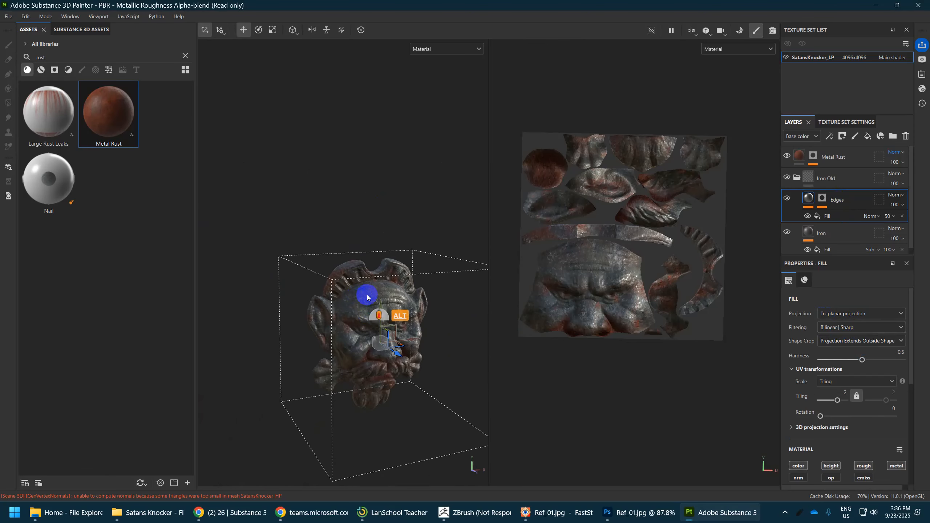
{"action": "scroll", "coordinate": [375, 286], "scroll_direction": "up", "scroll_amount": 6, "text": "alt"}
{"action": "scroll", "coordinate": [375, 288], "scroll_direction": "down", "scroll_amount": 6, "text": "alt"}
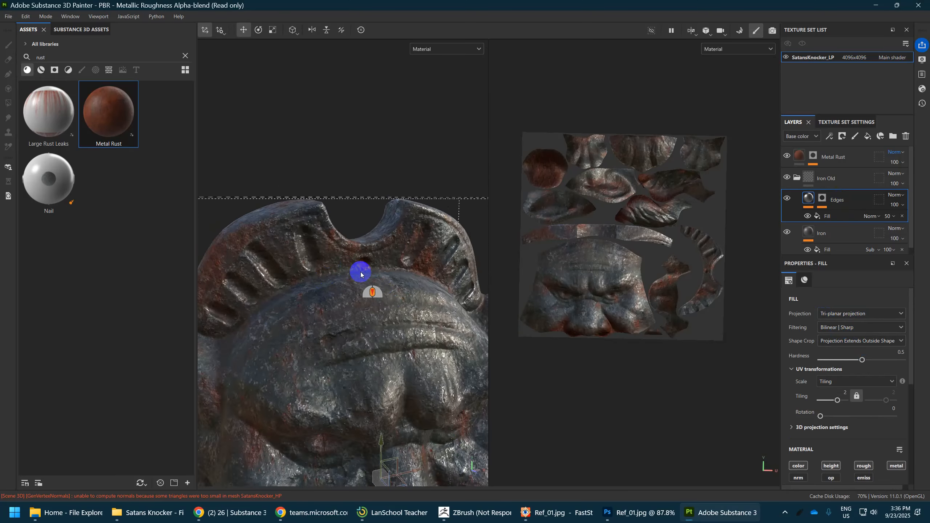
{"action": "middle_click_drag", "start_coordinate": [368, 273], "coordinate": [338, 194], "text": "alt"}
{"action": "left_click_drag", "start_coordinate": [366, 242], "coordinate": [362, 224], "text": "alt"}
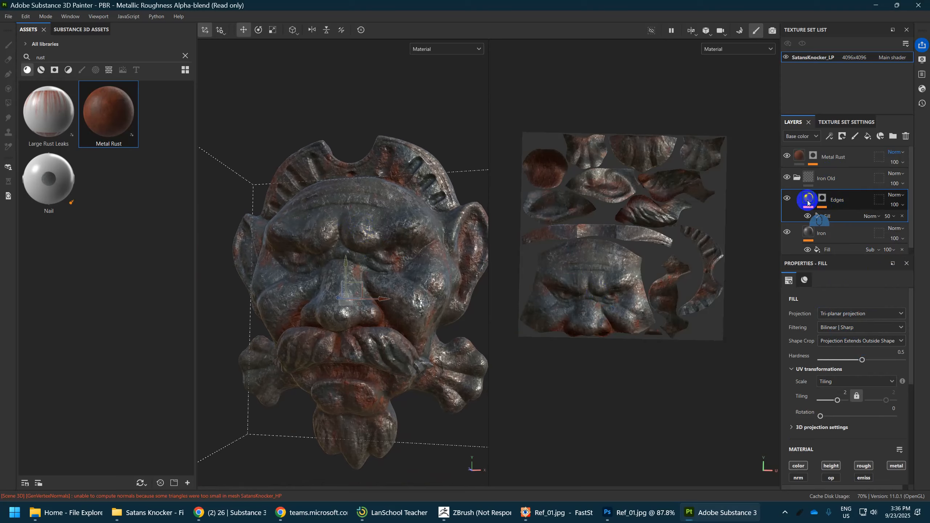
{"action": "left_click", "coordinate": [835, 161]}
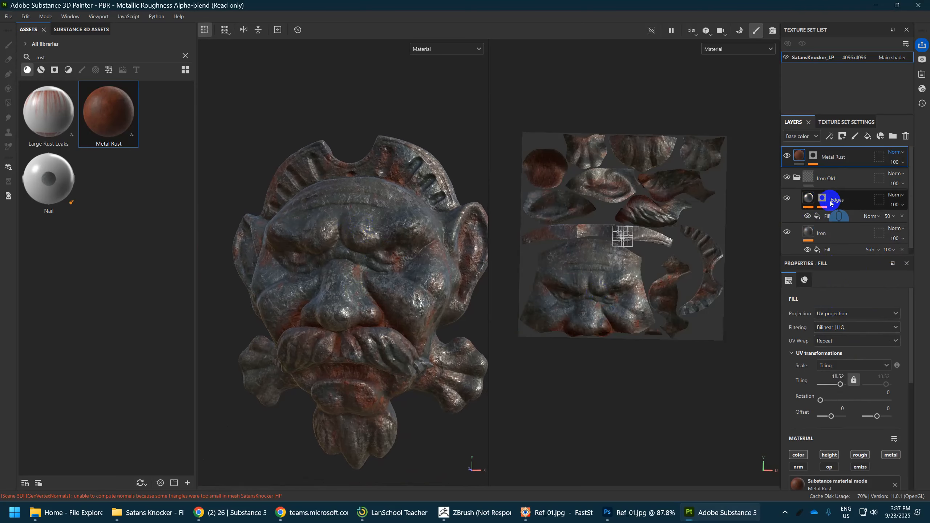
{"action": "scroll", "coordinate": [832, 244], "scroll_direction": "down", "scroll_amount": 1}
{"action": "left_click", "coordinate": [830, 248]}
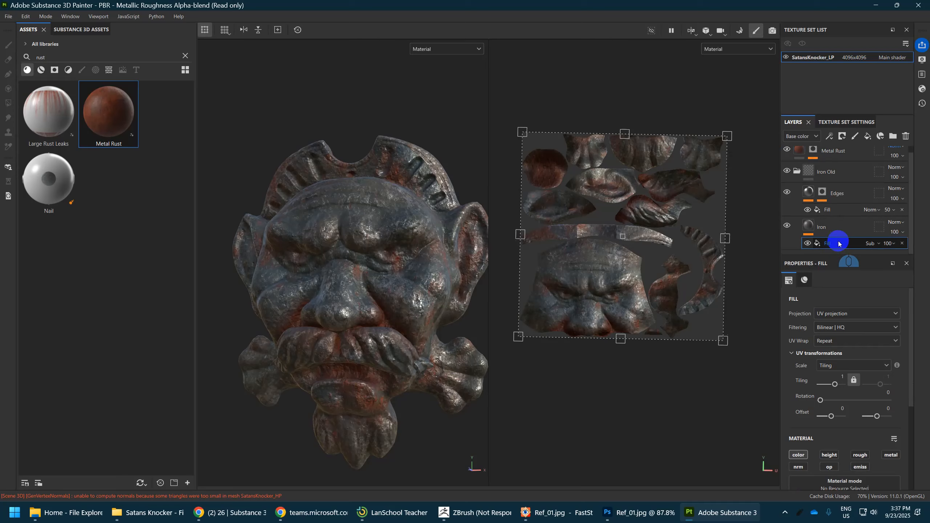
{"action": "left_click", "coordinate": [873, 244]}
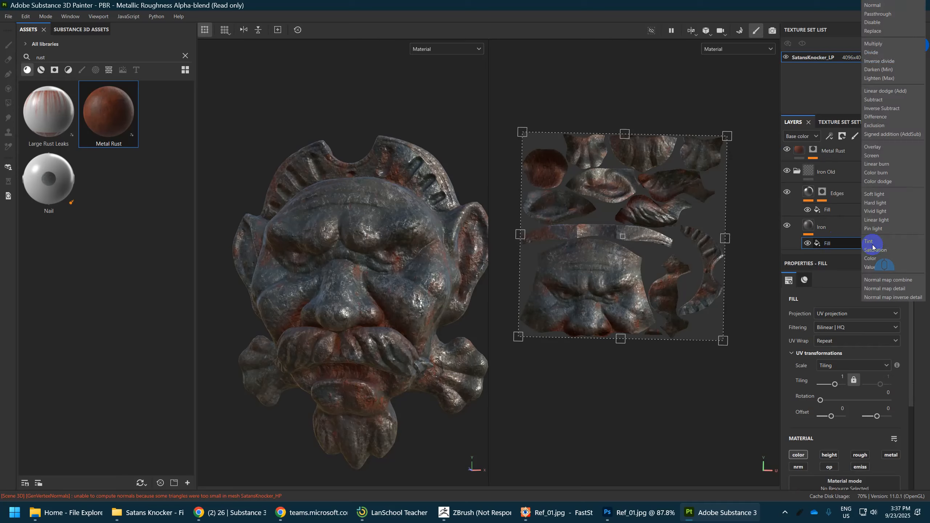
{"action": "left_click", "coordinate": [846, 251]}
{"action": "left_click_drag", "start_coordinate": [422, 264], "coordinate": [382, 267], "text": "alt"}
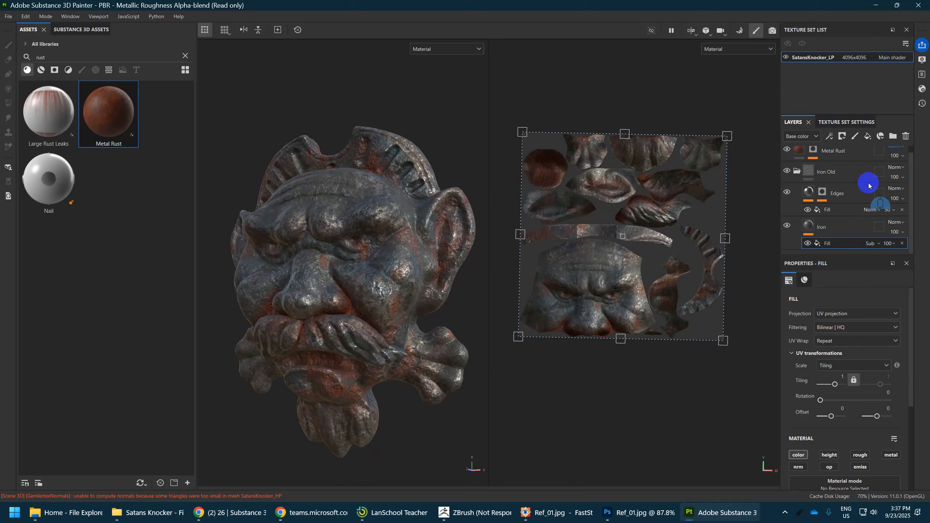
- Try adding a fill effect to the Iron layer and moving it onto the Metal Rust layer
{"action": "left_click", "coordinate": [798, 178]}
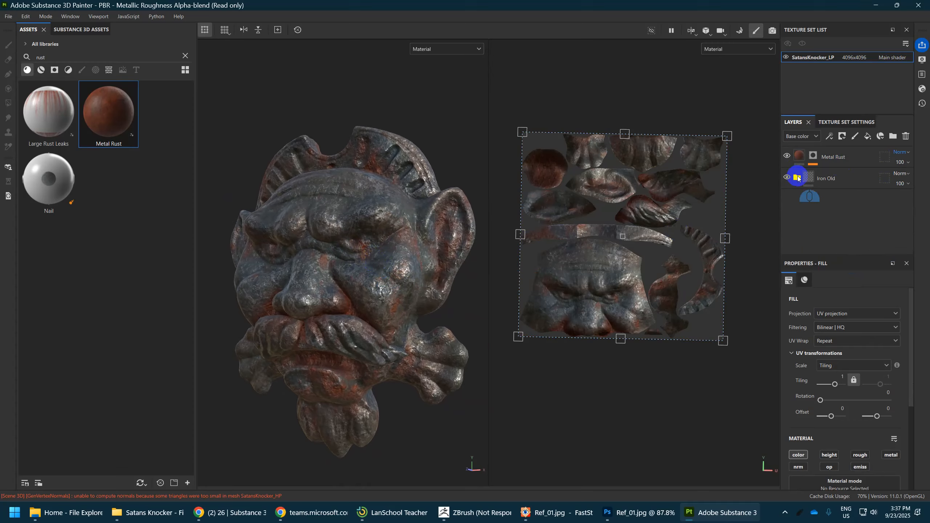
{"action": "right_click", "coordinate": [829, 206]}
{"action": "left_click", "coordinate": [794, 198]}
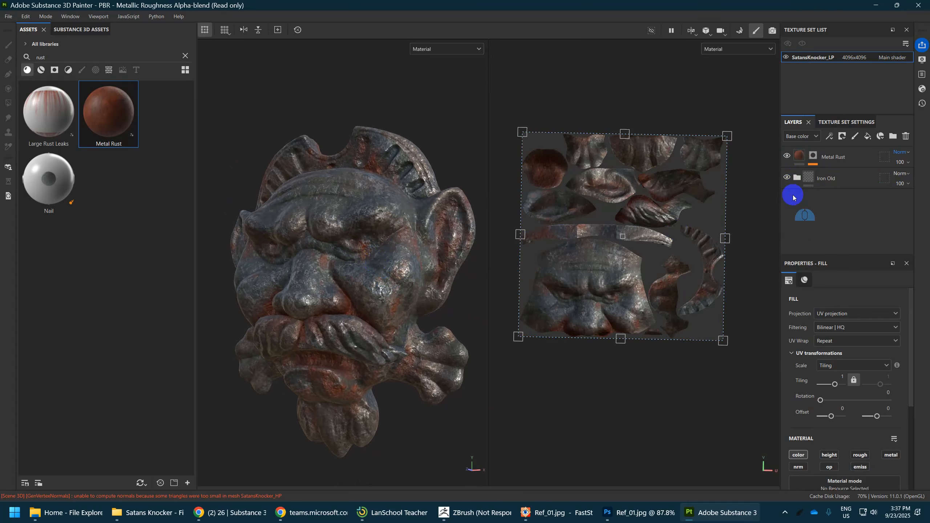
{"action": "right_click", "coordinate": [817, 206]}
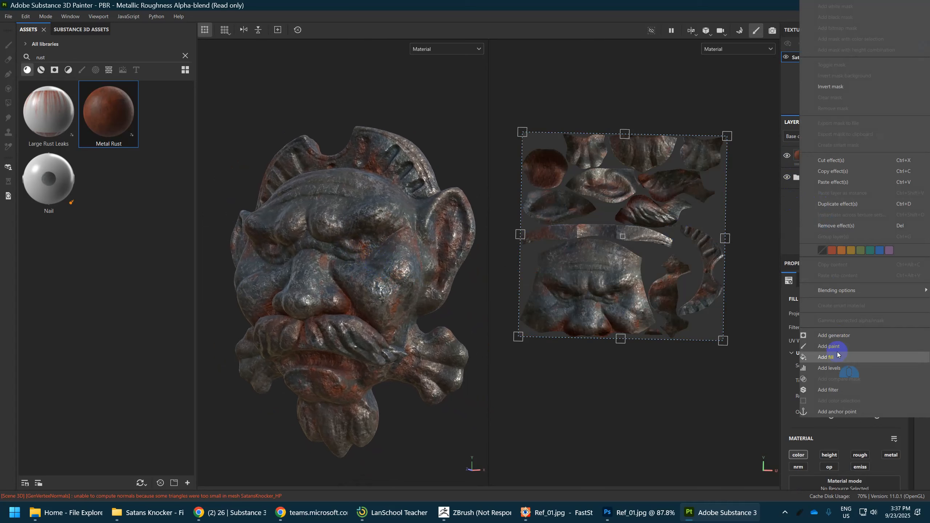
{"action": "left_click", "coordinate": [825, 357]}
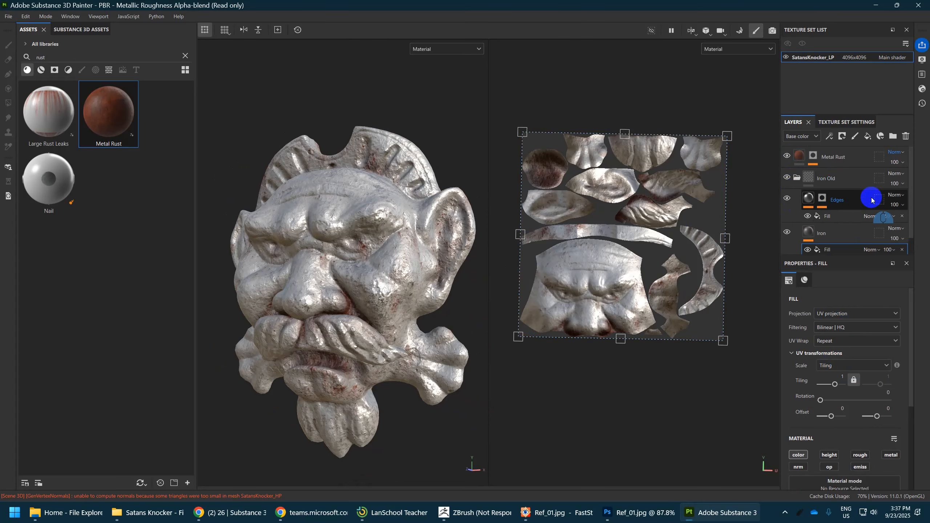
{"action": "scroll", "coordinate": [861, 205], "scroll_direction": "down", "scroll_amount": 1}
{"action": "left_click_drag", "start_coordinate": [830, 234], "coordinate": [833, 156]}
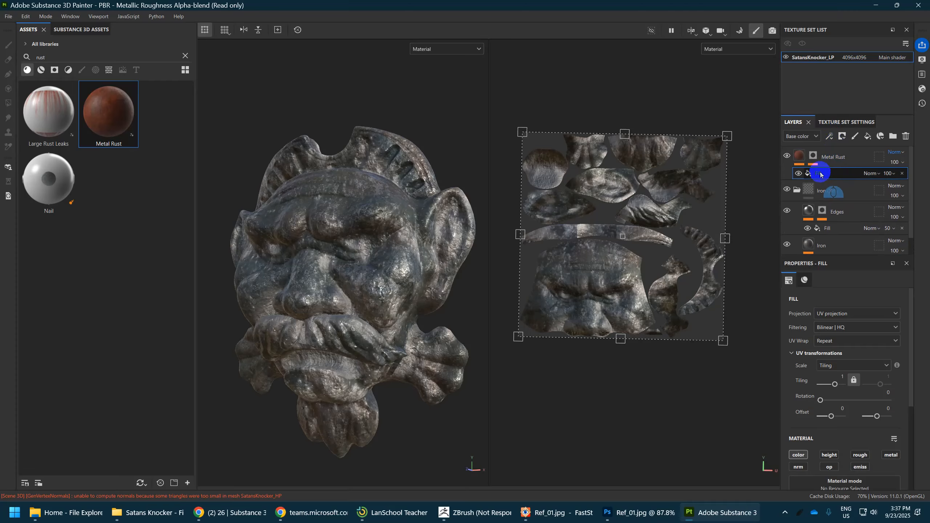
- Undo the fill effect's move and its addition, and collapse the Iron Old folder
{"action": "key", "text": "ctrl+z"}
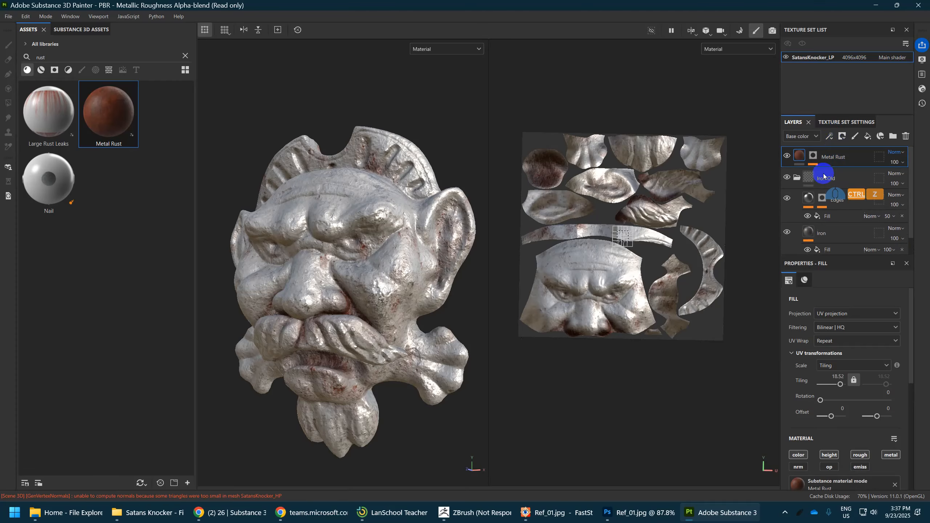
{"action": "left_click", "coordinate": [796, 177]}
{"action": "key", "text": "ctrl+z"}
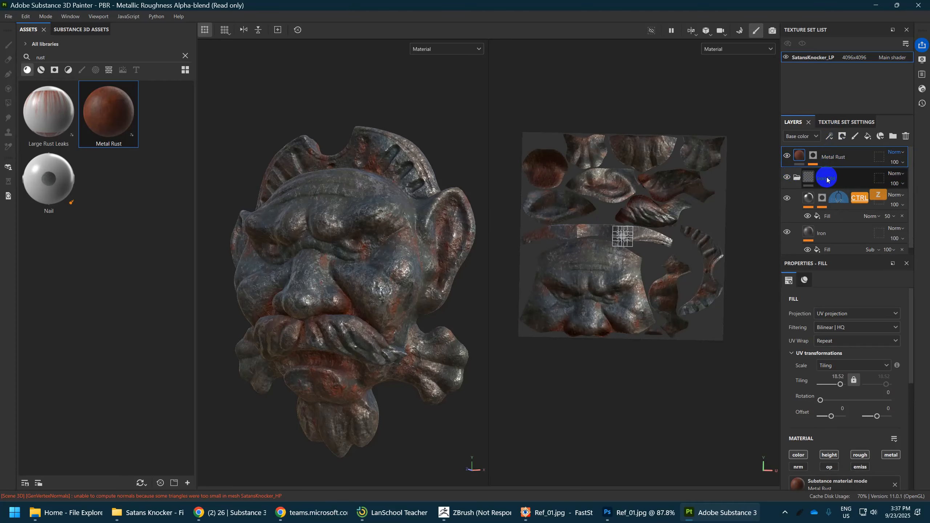
{"action": "left_click", "coordinate": [795, 178]}
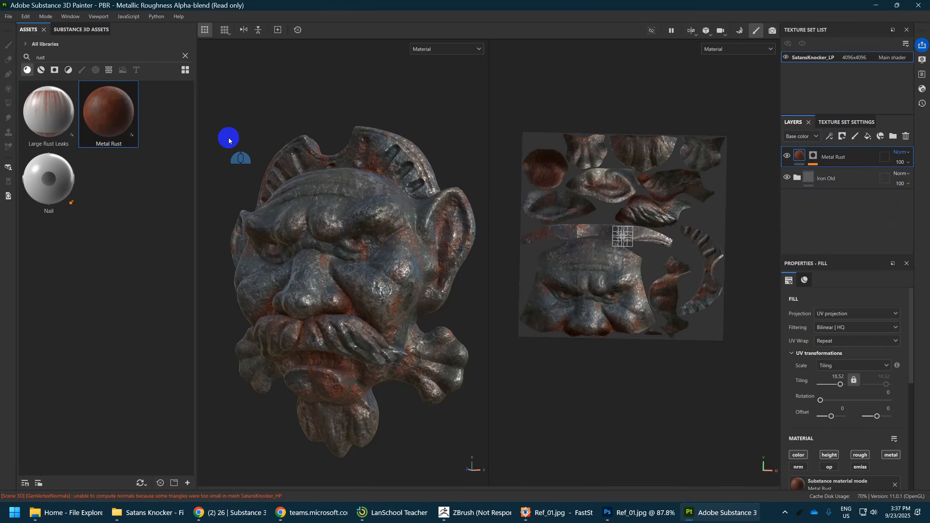
{"action": "mouse_move", "coordinate": [308, 104]}
{"action": "left_mouse_down", "text": "alt"}
{"action": "mouse_move", "coordinate": [471, 100]}
{"action": "mouse_move", "coordinate": [382, 105]}
{"action": "mouse_move", "coordinate": [365, 125]}
{"action": "left_mouse_up", "text": "alt"}
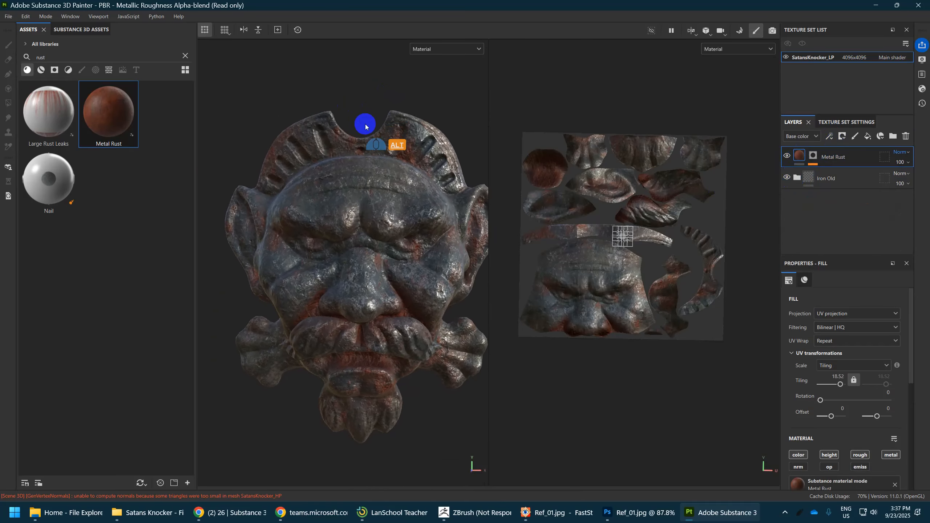
{"action": "middle_click_drag", "start_coordinate": [366, 108], "coordinate": [341, 125], "text": "alt"}
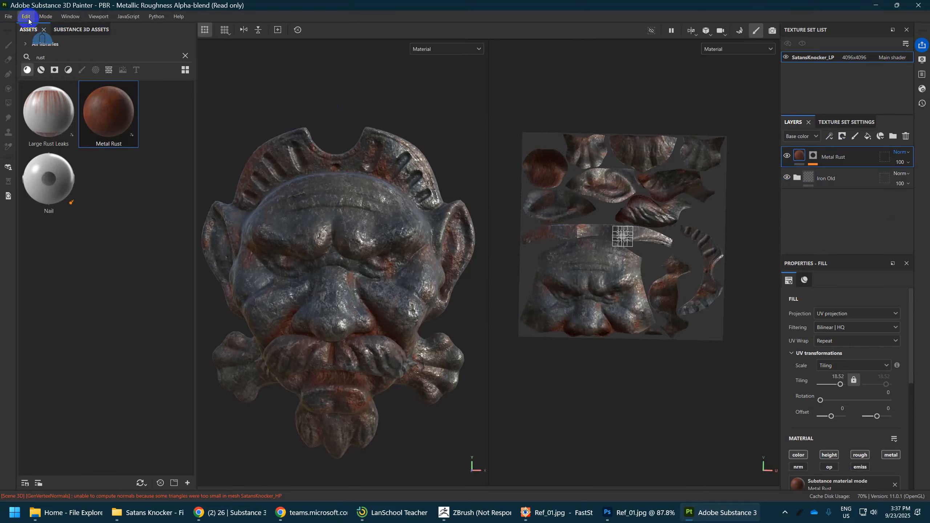
- Start a texture export and browse to the Satans Knocker project folder for the output directory
{"action": "left_click", "coordinate": [8, 16]}
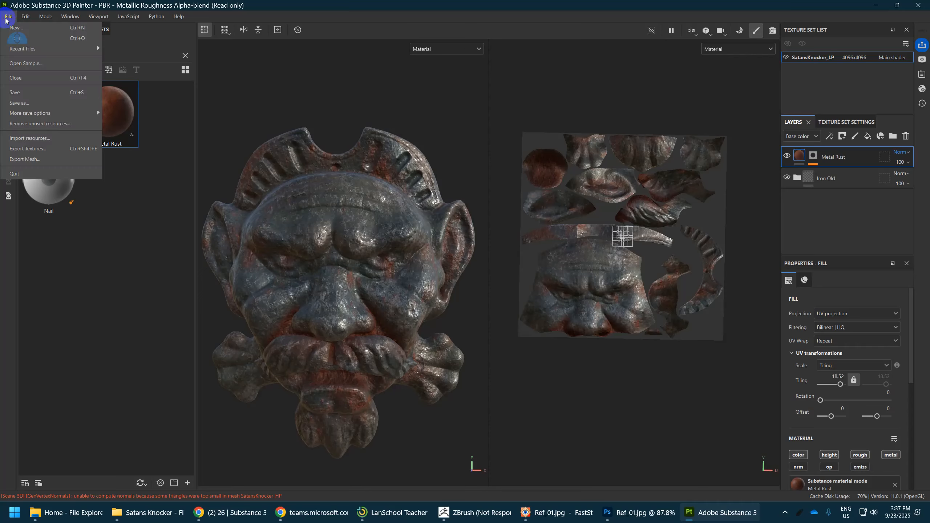
{"action": "left_click", "coordinate": [69, 148]}
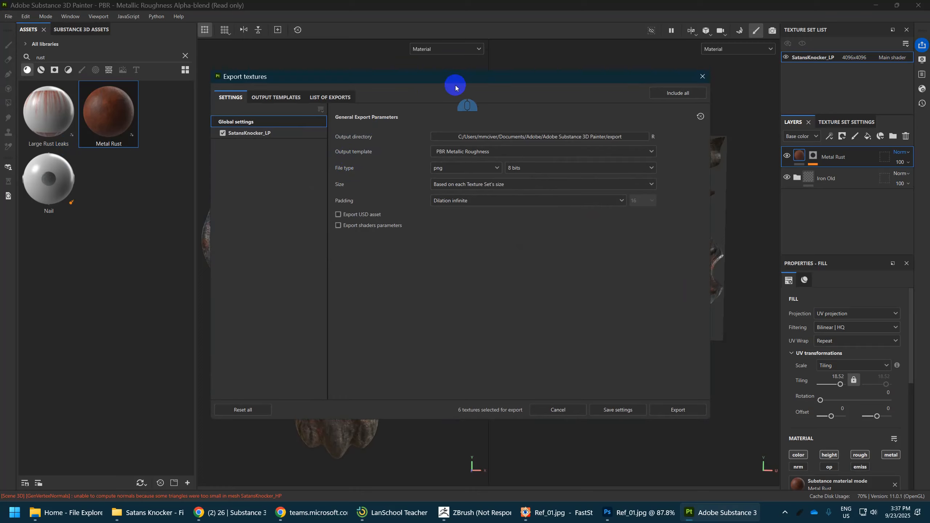
{"action": "left_click_drag", "start_coordinate": [380, 81], "coordinate": [293, 85]}
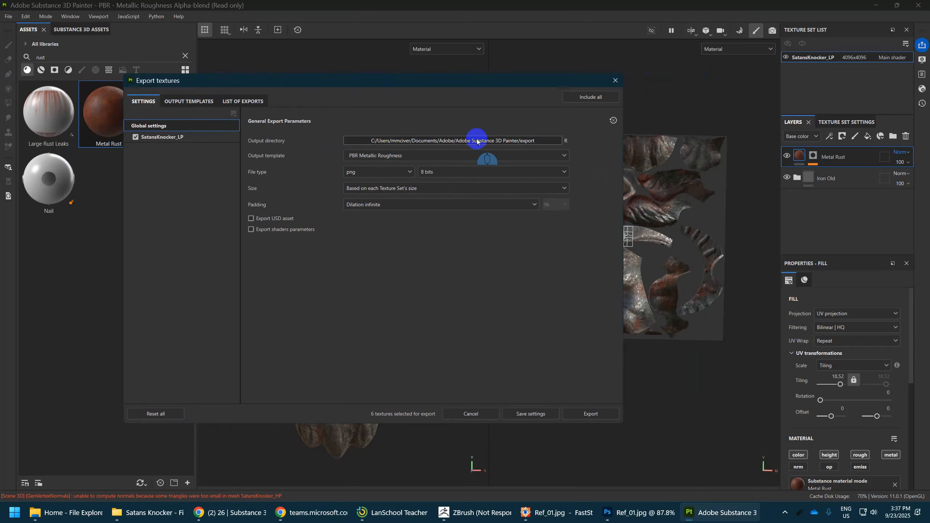
{"action": "left_click", "coordinate": [487, 140]}
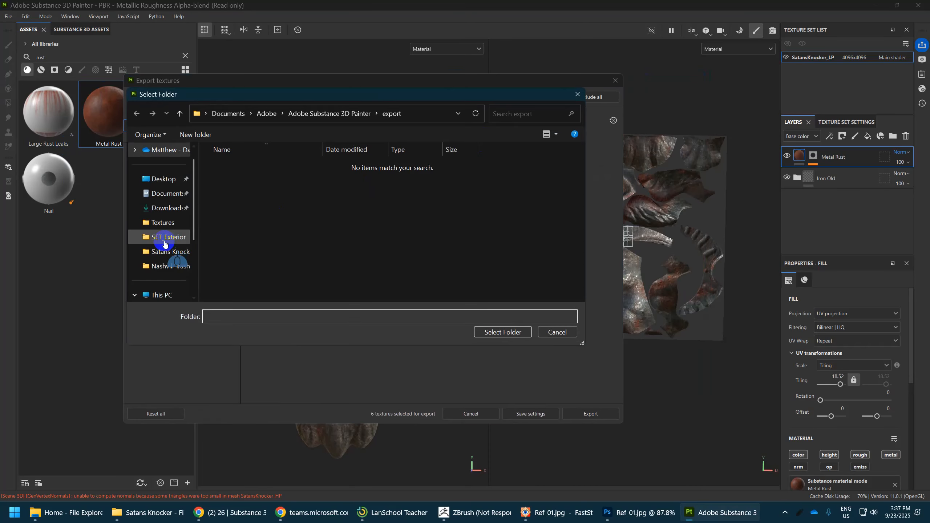
{"action": "left_click", "coordinate": [166, 253]}
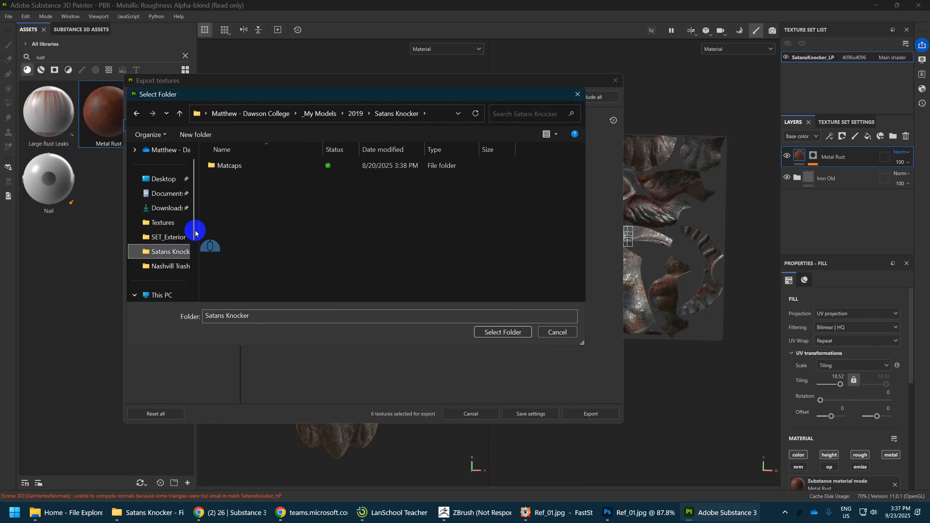
- Create a folder named Sourceimages in Satans Knocker as the export's output directory, and enable Export shaders parameters
{"action": "right_click", "coordinate": [229, 243]}
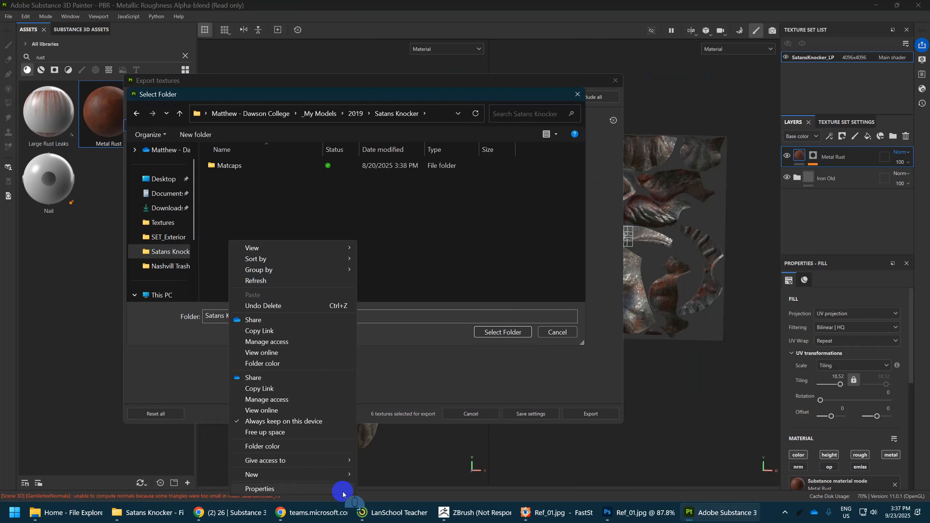
{"action": "mouse_move", "coordinate": [353, 476]}
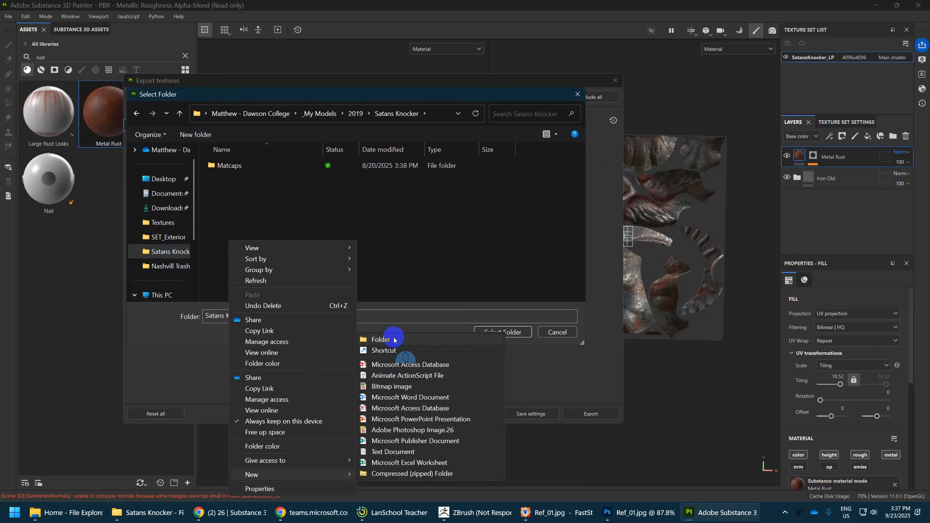
{"action": "left_click", "coordinate": [381, 340]}
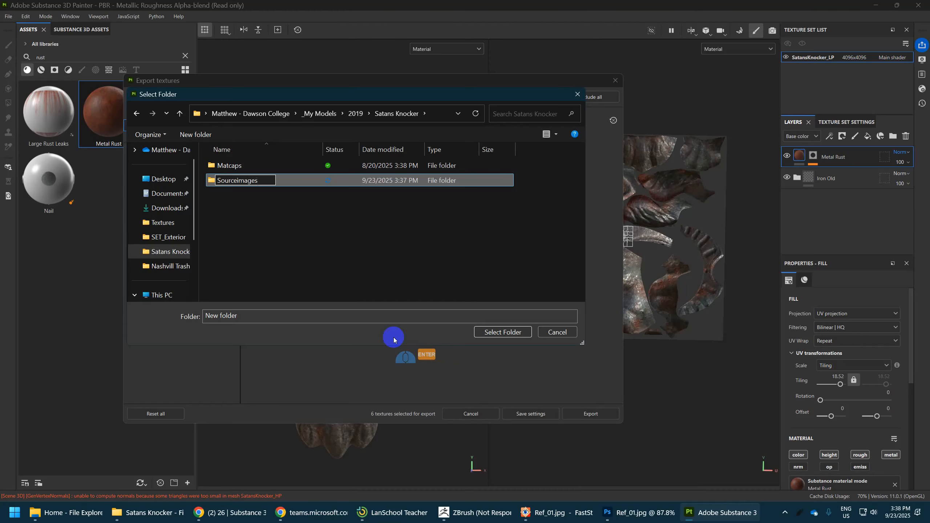
{"action": "key", "text": "Return"}
{"action": "key", "text": "Return"}
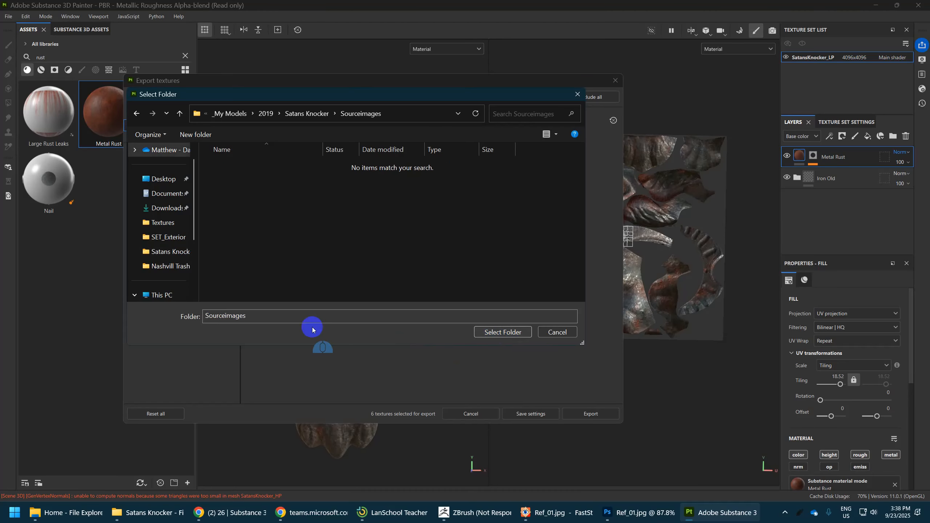
{"action": "left_click", "coordinate": [489, 331]}
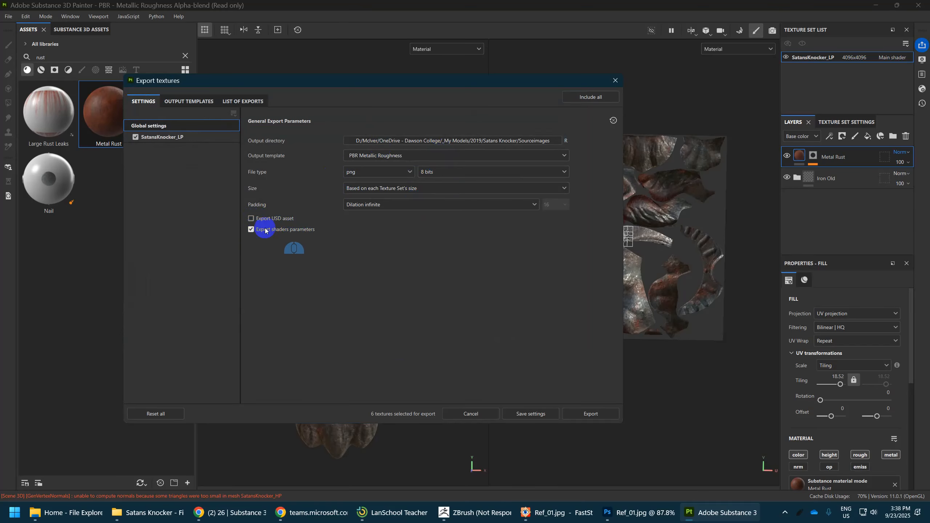
- Examine the output maps and the full Normal map file name in the Arnold (AiStandard) output template, then return to the general export parameters
{"action": "left_click", "coordinate": [194, 102]}
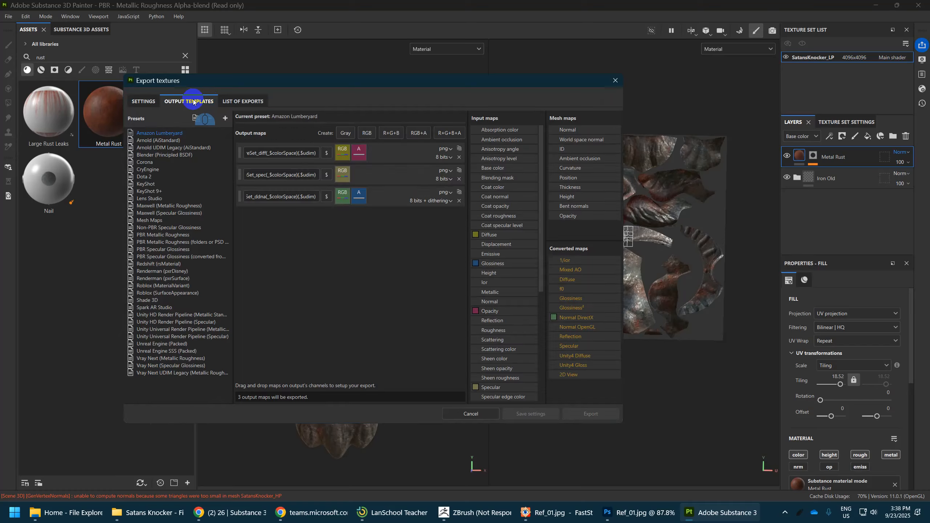
{"action": "left_click", "coordinate": [146, 140]}
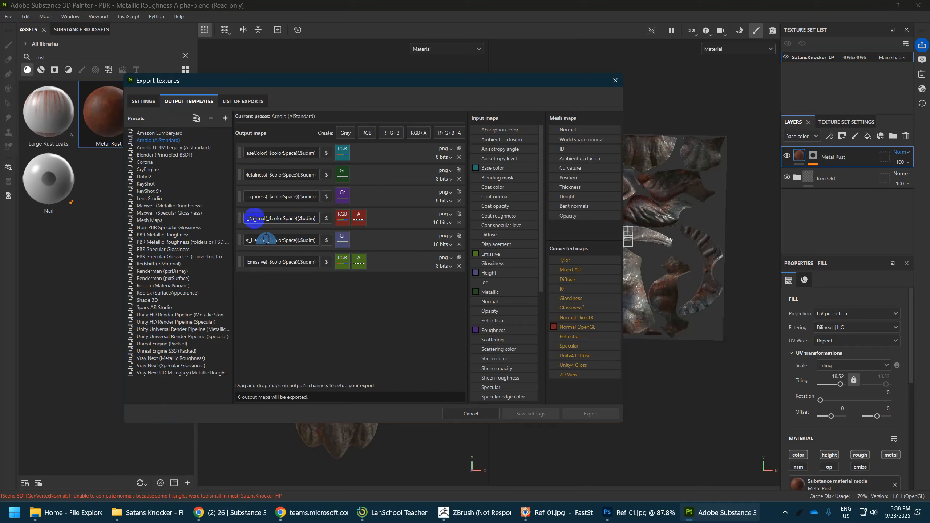
{"action": "left_click_drag", "start_coordinate": [254, 219], "coordinate": [237, 219]}
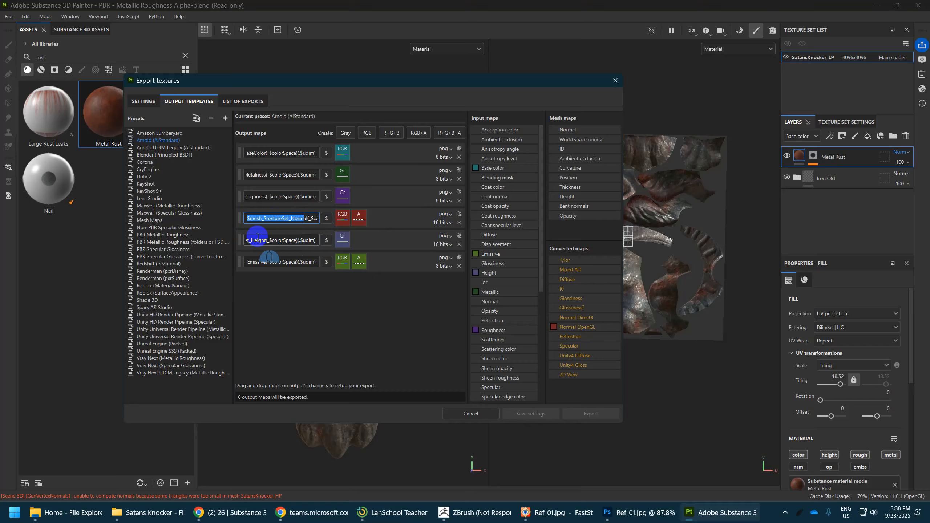
{"action": "left_click_drag", "start_coordinate": [255, 240], "coordinate": [193, 219]}
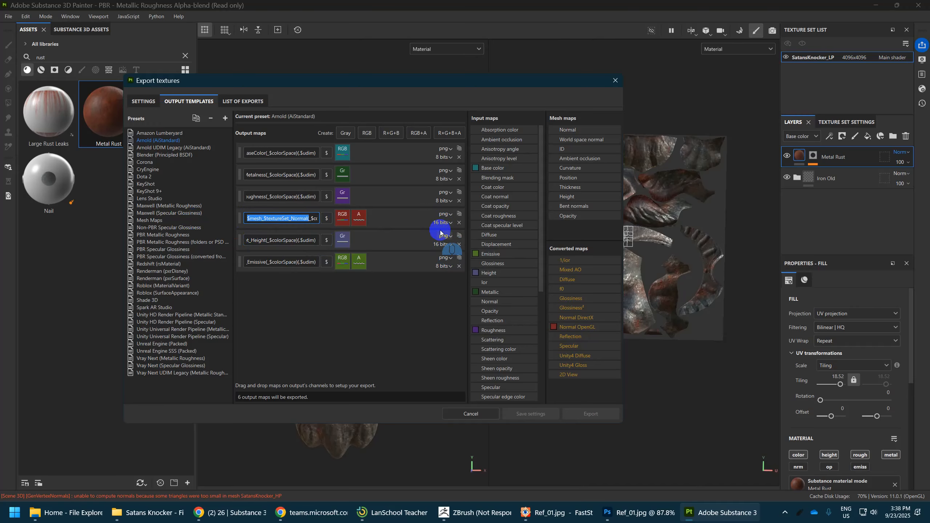
{"action": "left_click", "coordinate": [144, 101]}
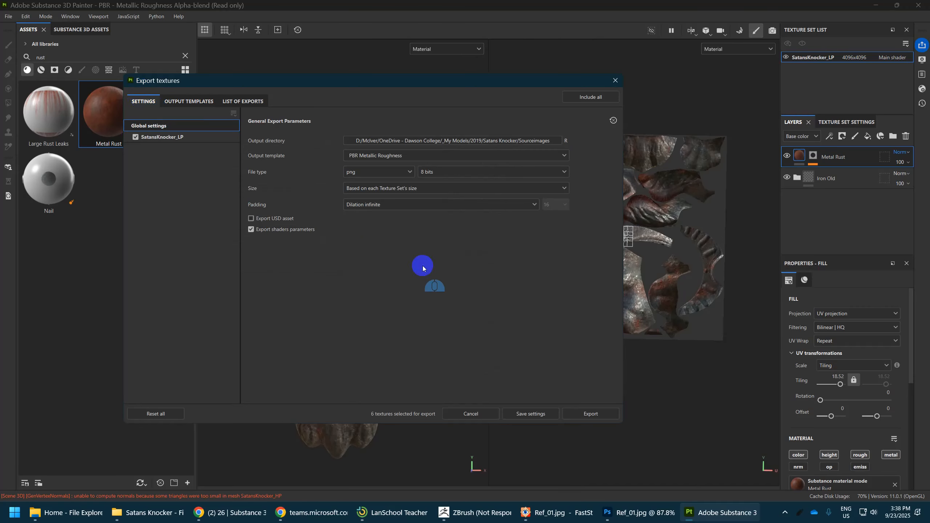
- Export the textures at size 4096 with Dilation + diffusion padding, and close the export window
{"action": "left_click", "coordinate": [433, 190]}
{"action": "left_click", "coordinate": [400, 258]}
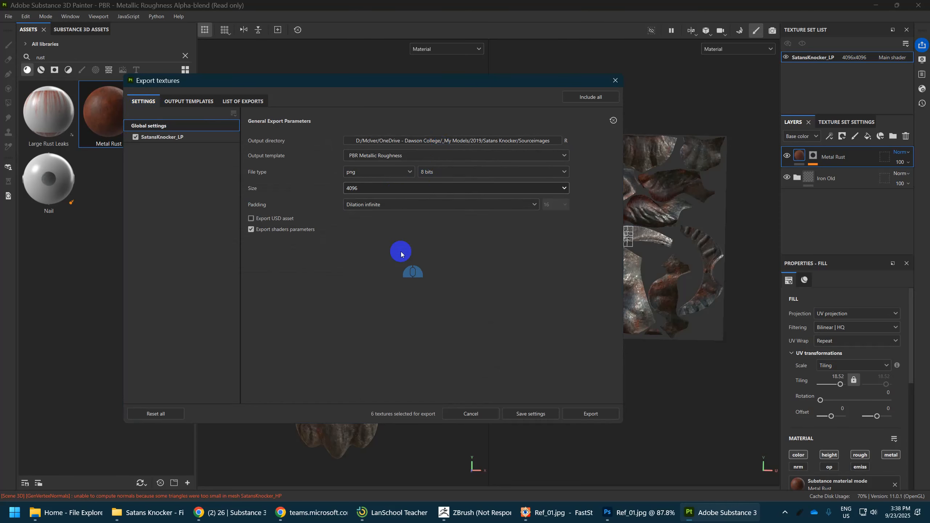
{"action": "left_click", "coordinate": [487, 204]}
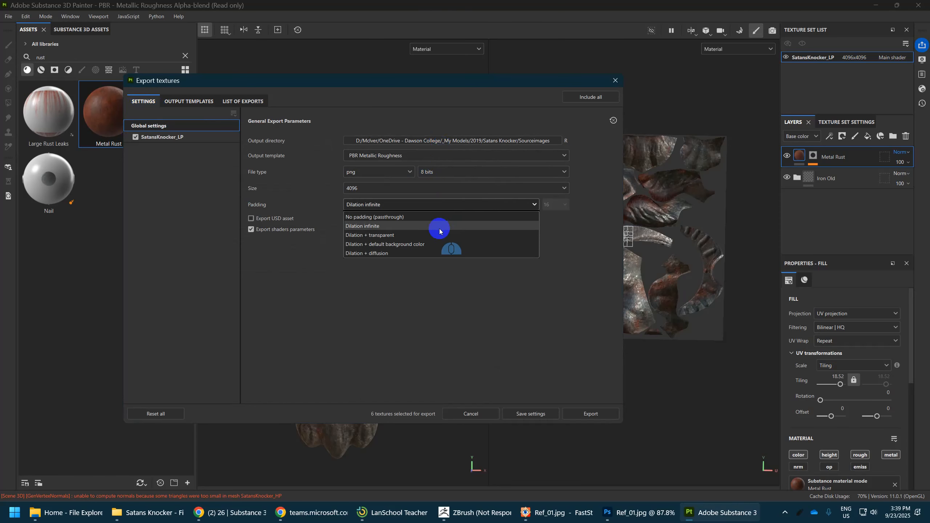
{"action": "left_click", "coordinate": [414, 253]}
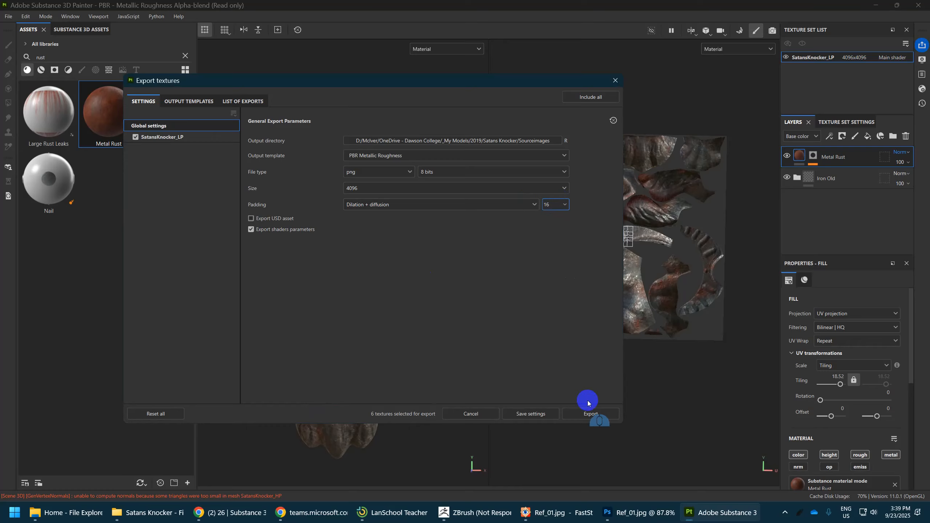
{"action": "left_click", "coordinate": [591, 414]}
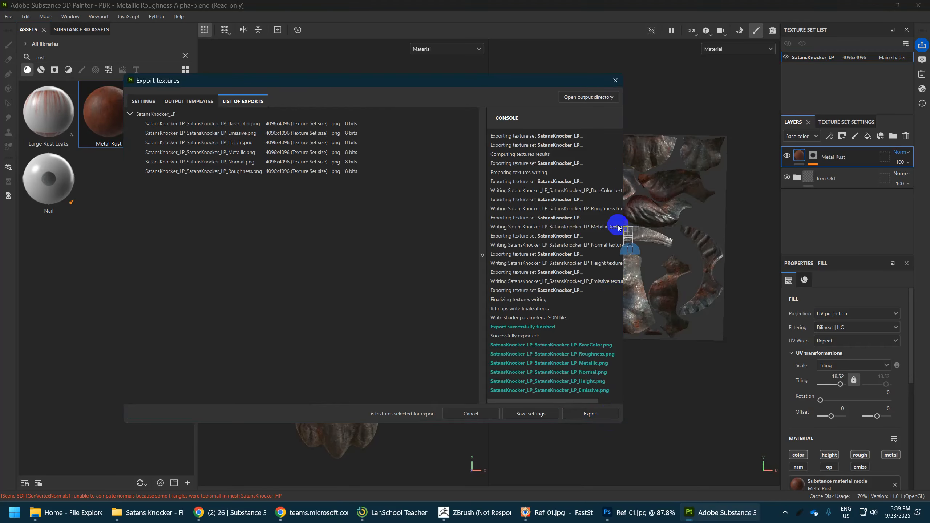
{"action": "left_click", "coordinate": [614, 80]}
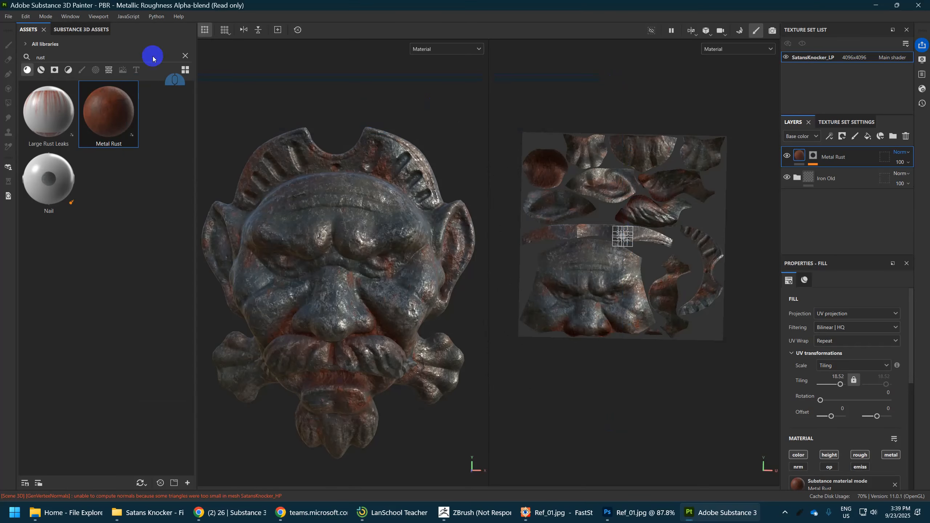